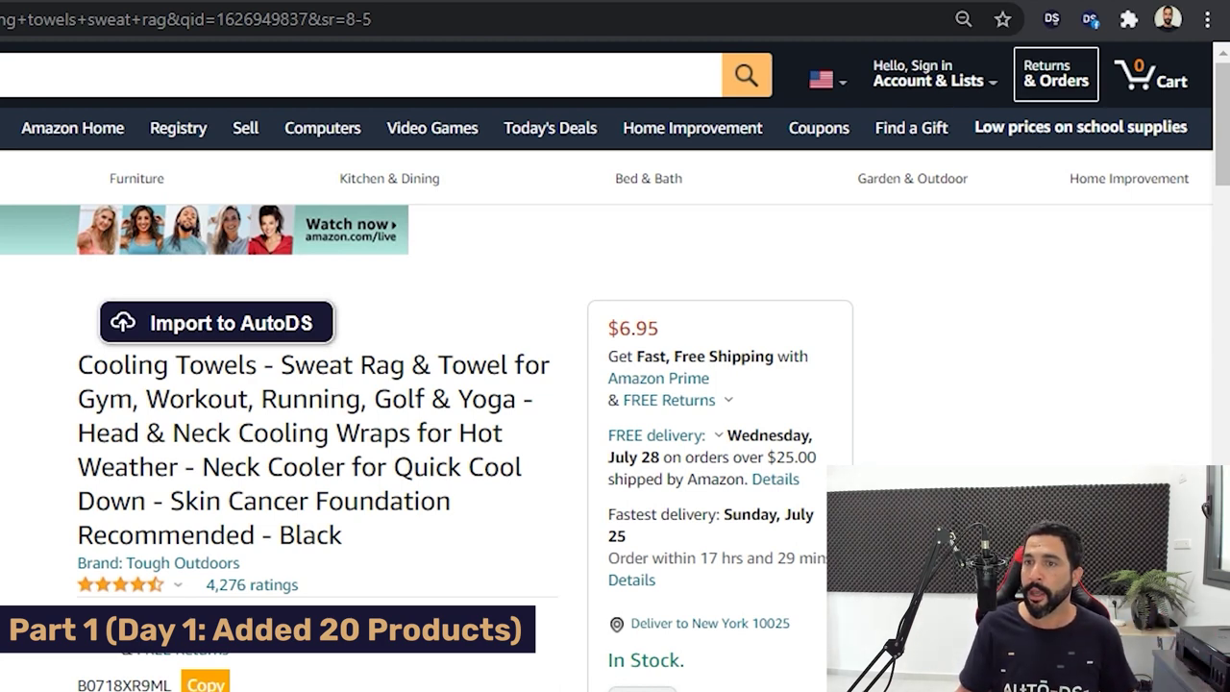
Deselect Best Shop USA and nightlightstars so drafts go only to My Facebook Store.
click(1051, 18)
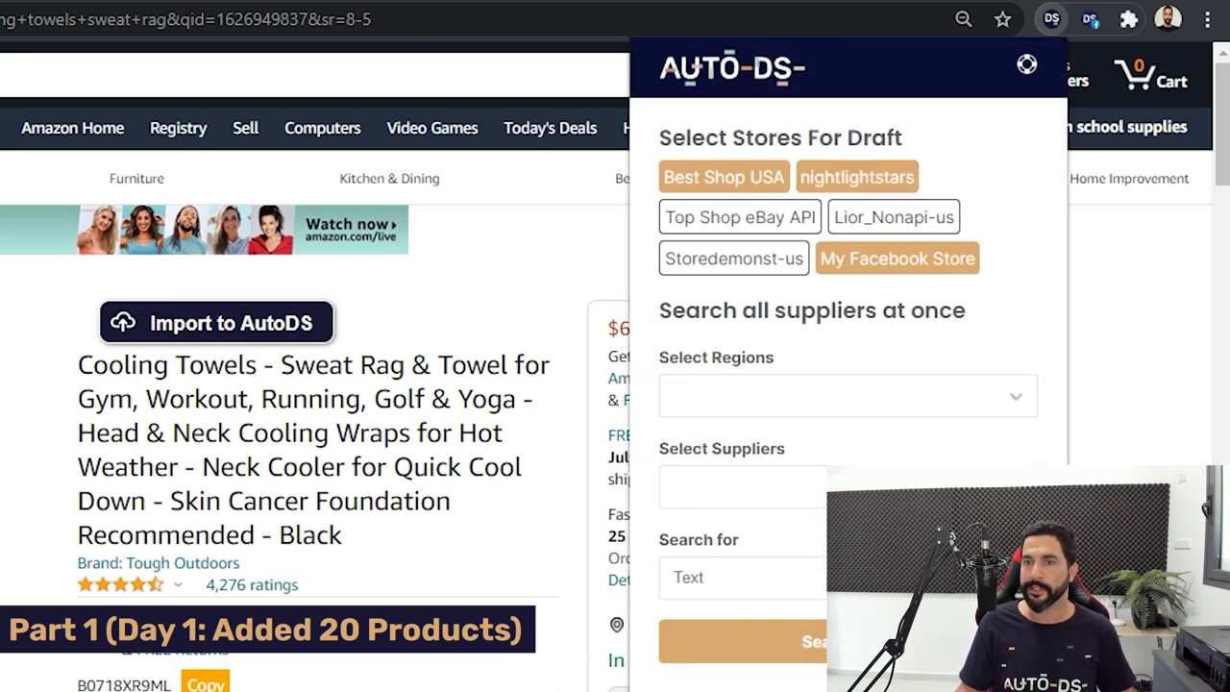
click(727, 177)
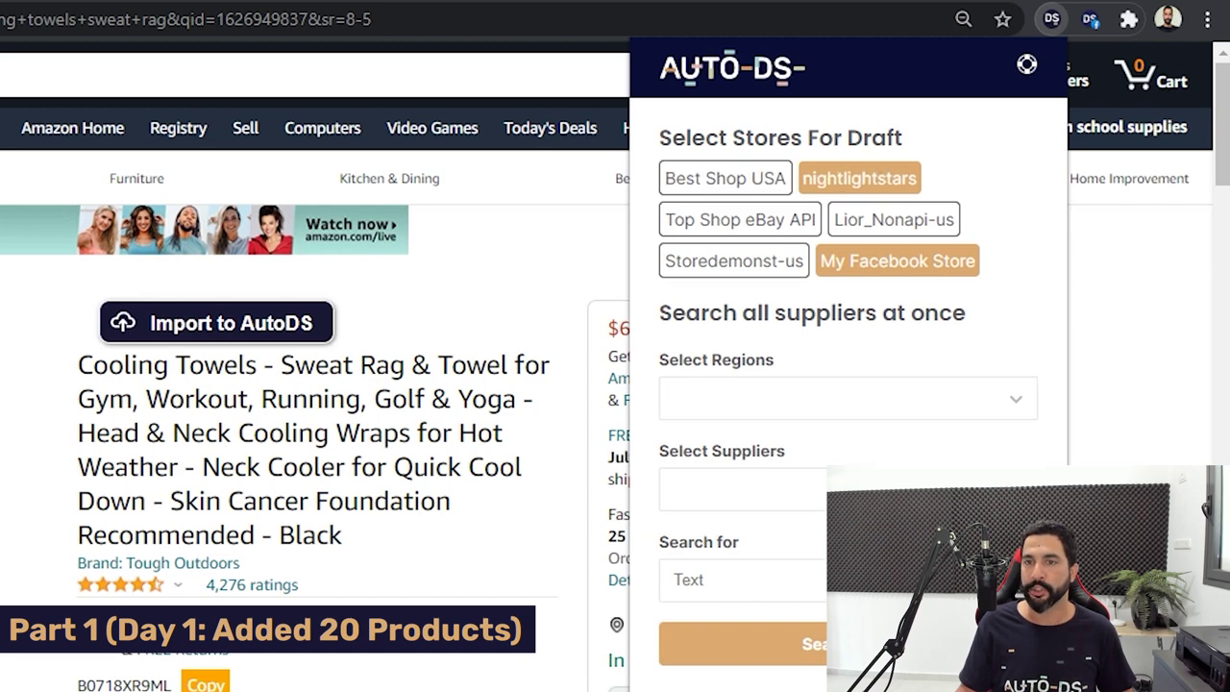
click(860, 178)
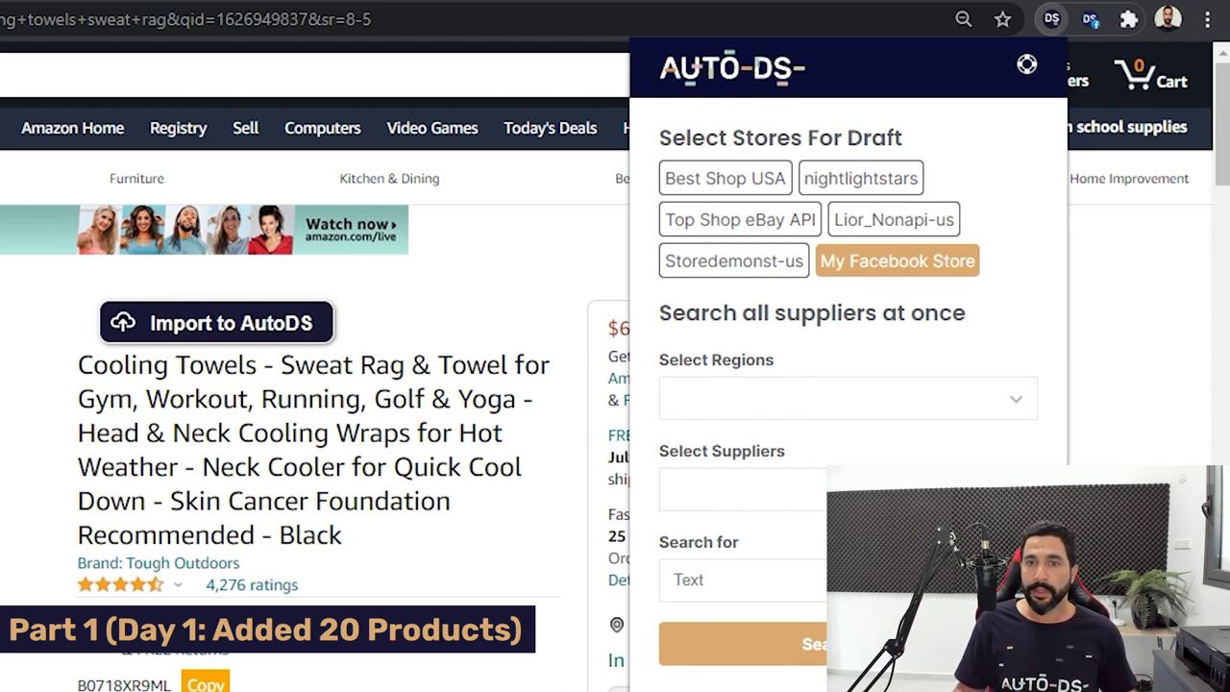
key(ctrl+l)
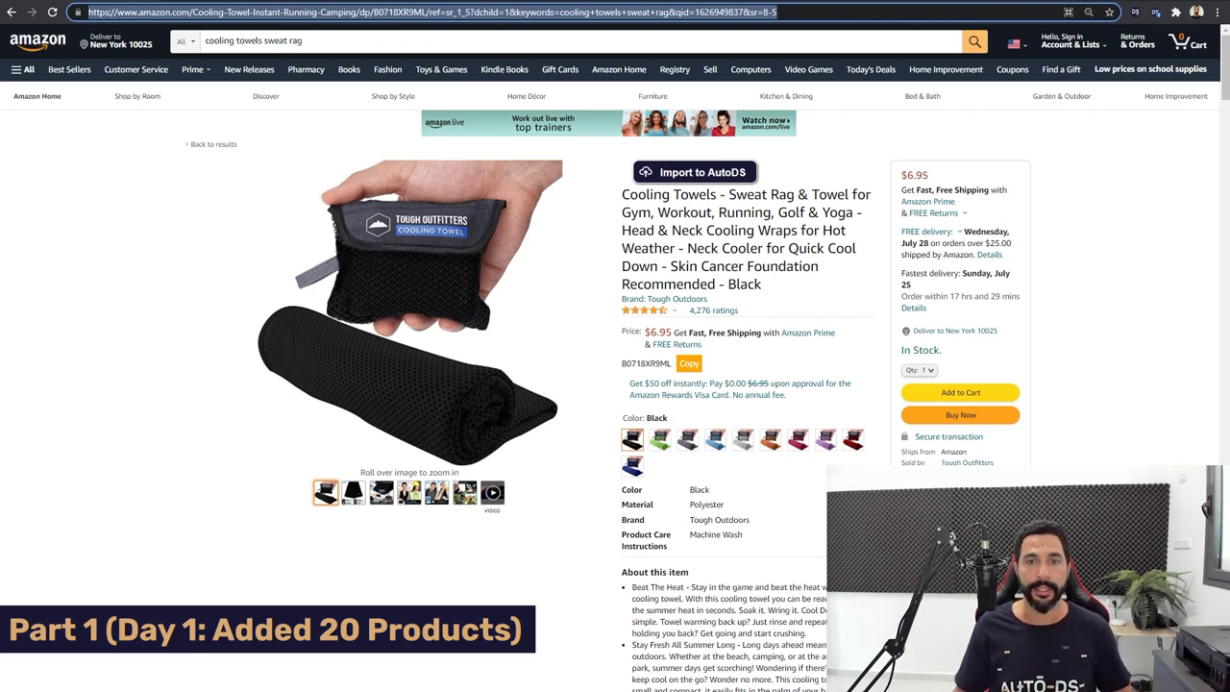
Paste the Cooling Towels Amazon URL into AutoDS Add Product and save it as a draft.
right_click(497, 12)
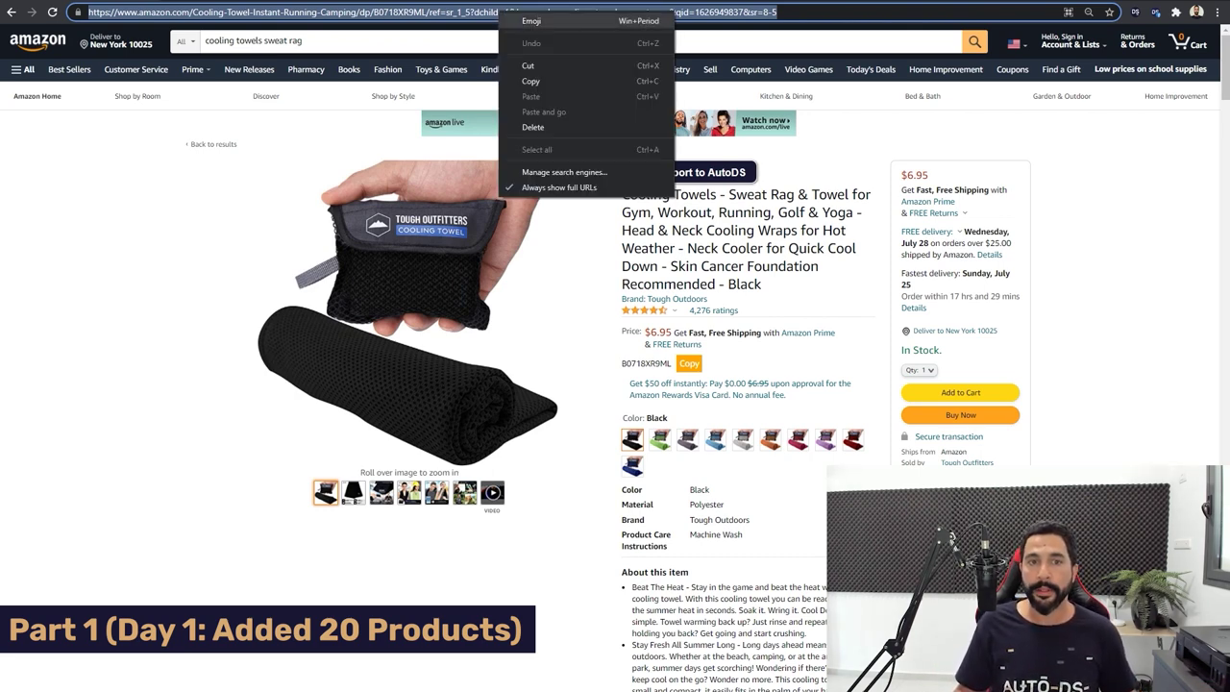
click(538, 81)
key(ctrl+t)
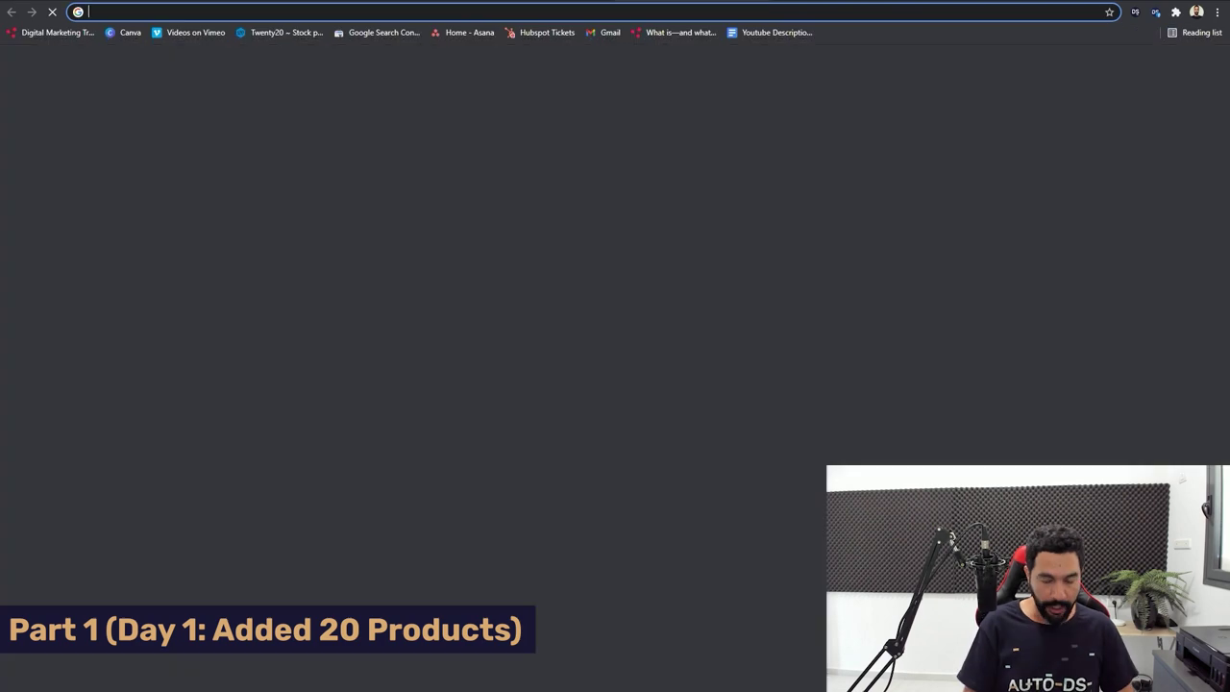
text(plat)
key(Return)
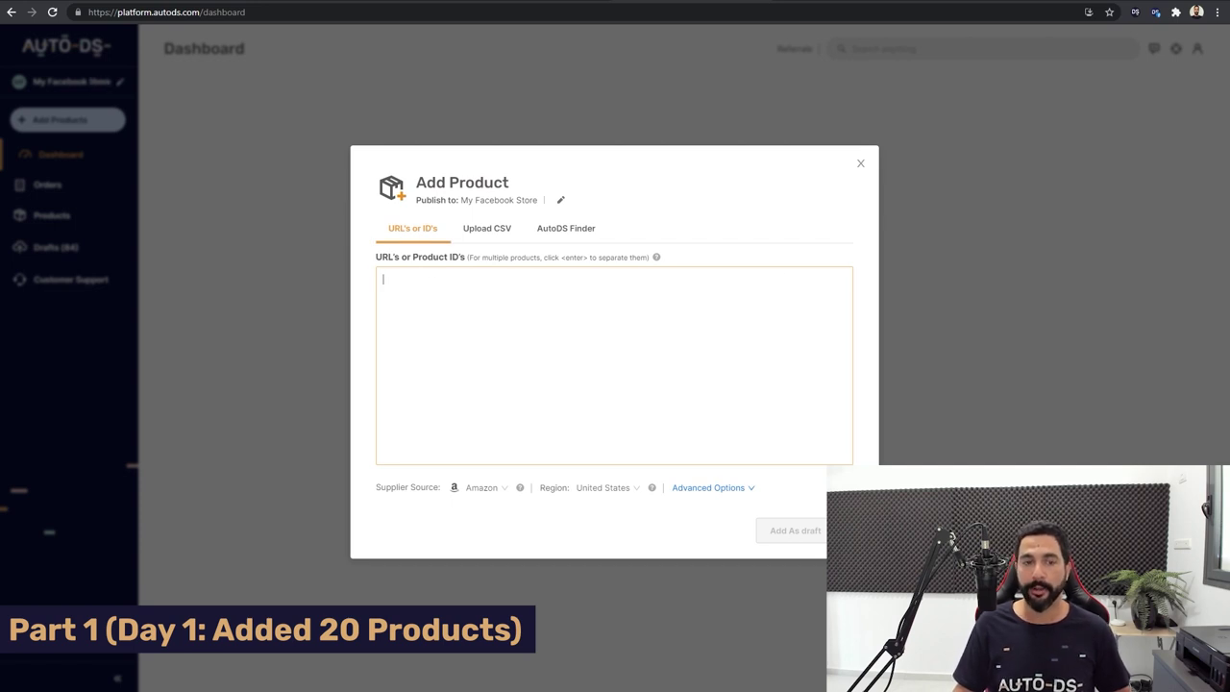
key(ctrl+v)
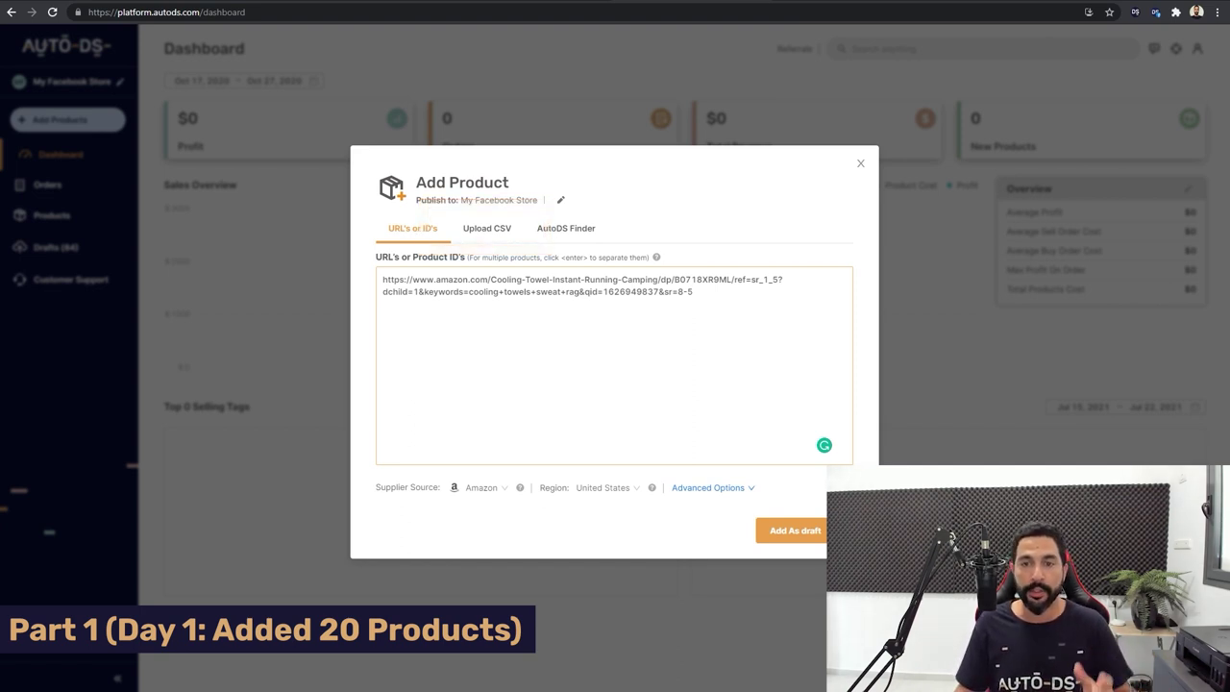
click(61, 247)
click(60, 247)
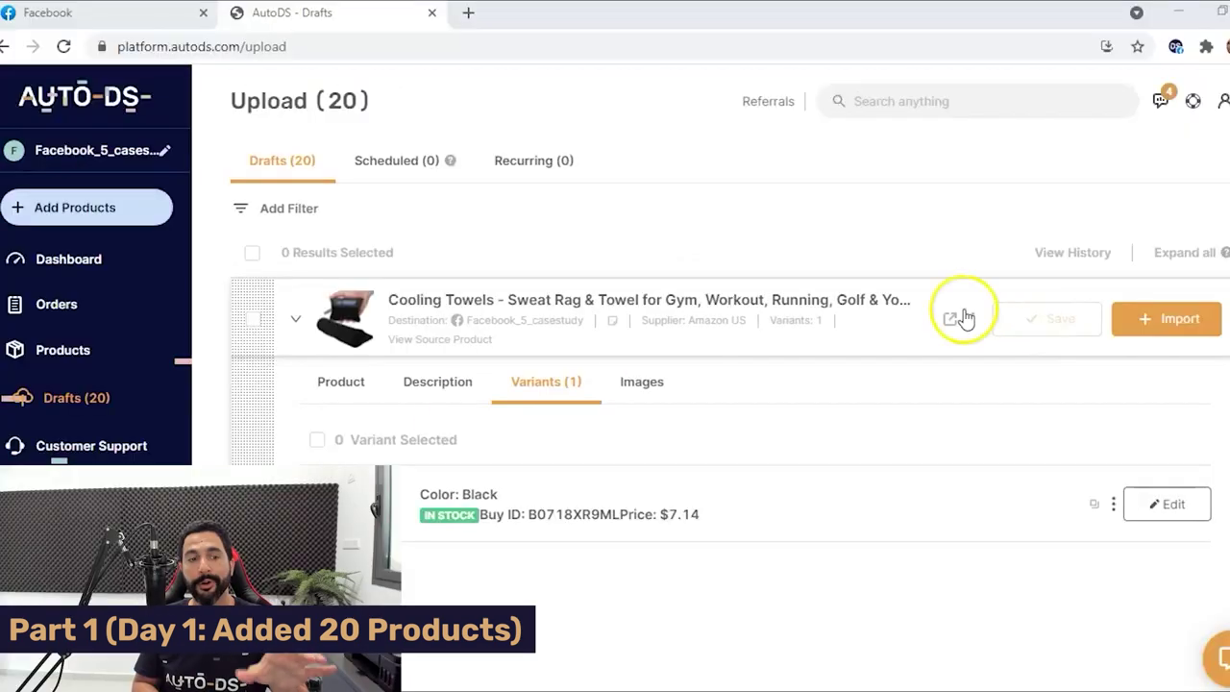
Copy the Black variant's Amazon buy ID from the Cooling Towels draft's variants.
click(1093, 504)
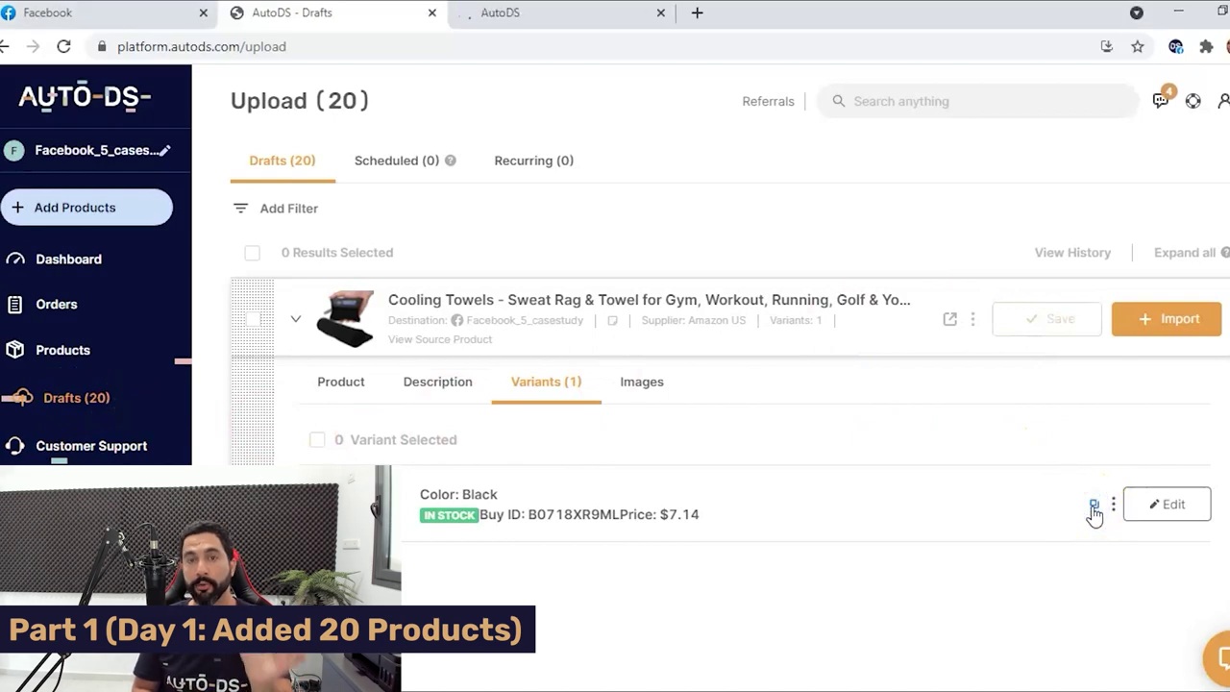
click(1044, 521)
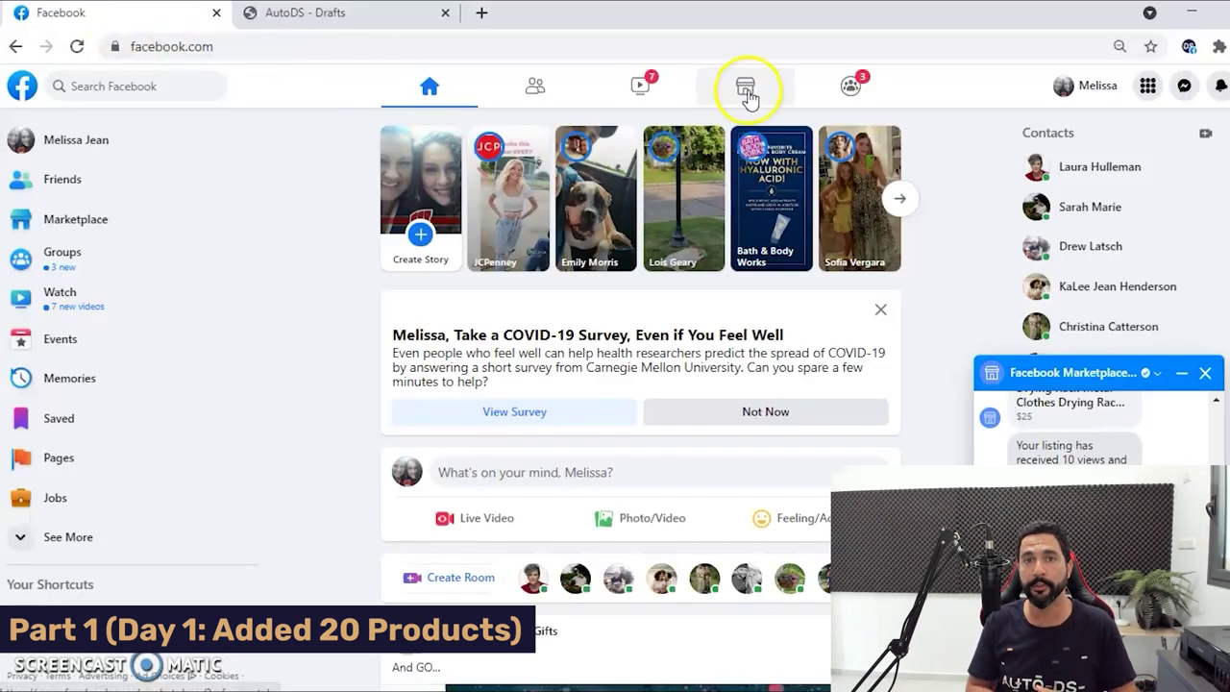
Create a Marketplace item-for-sale listing filled from AutoDS: Cooling Towels title, $7, description, 7 photos.
click(747, 93)
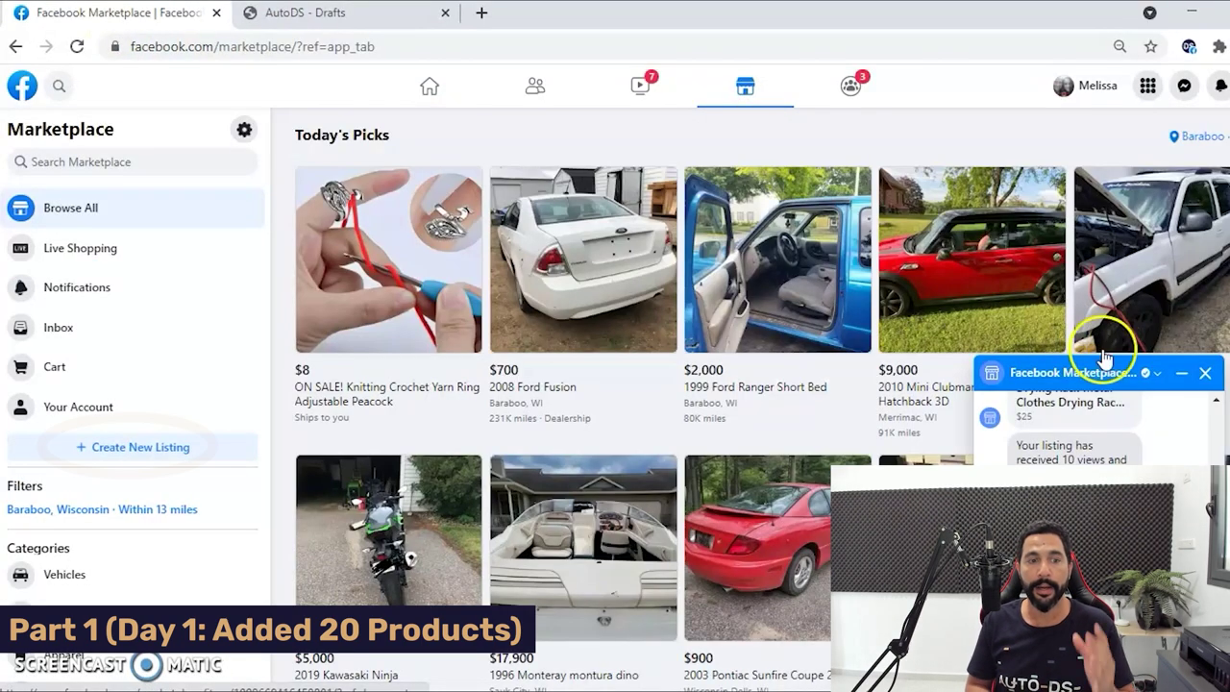
click(1205, 373)
click(96, 450)
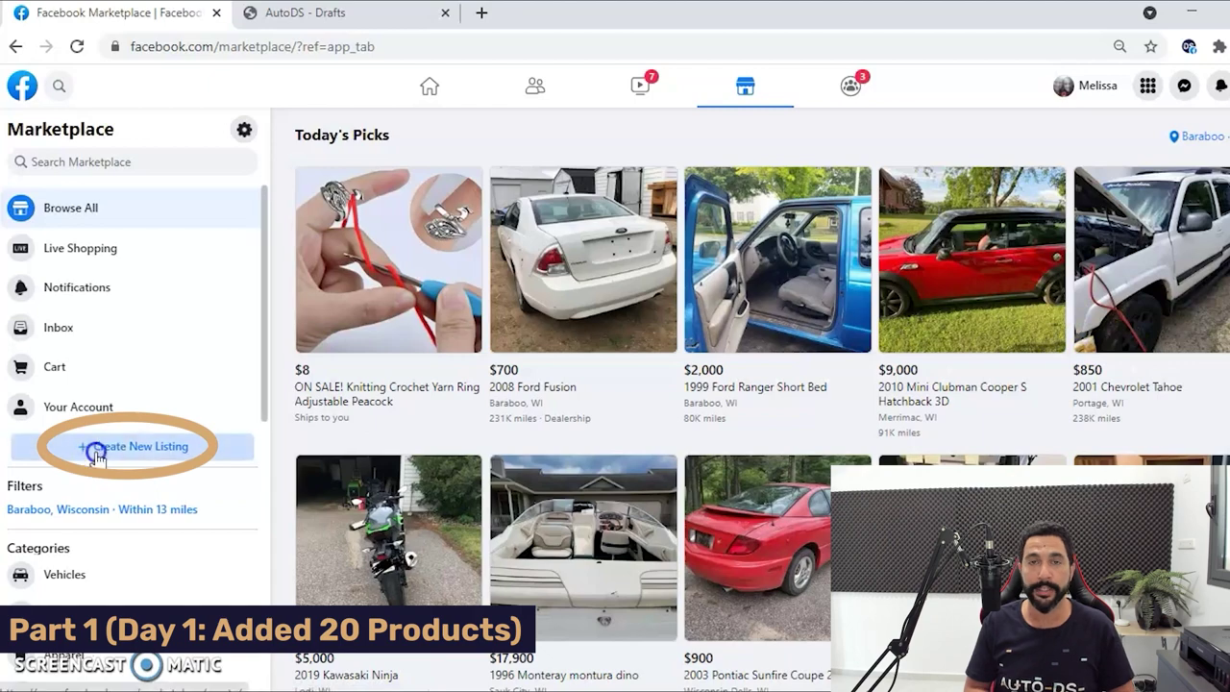
click(503, 415)
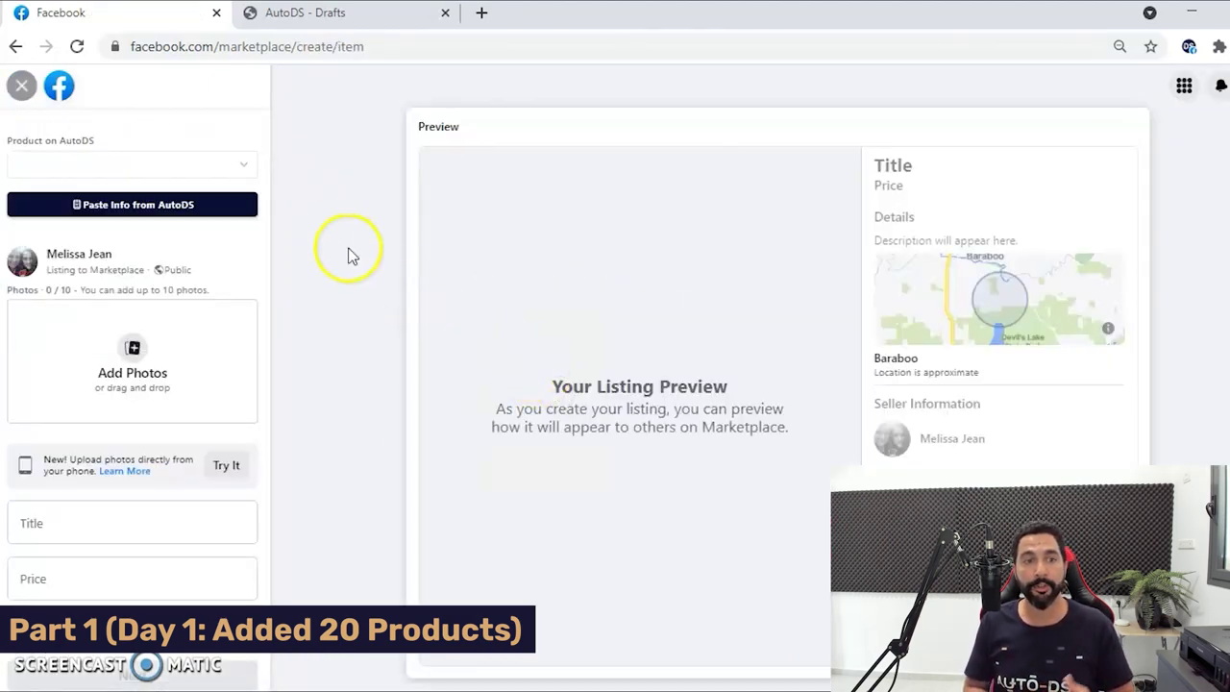
click(150, 213)
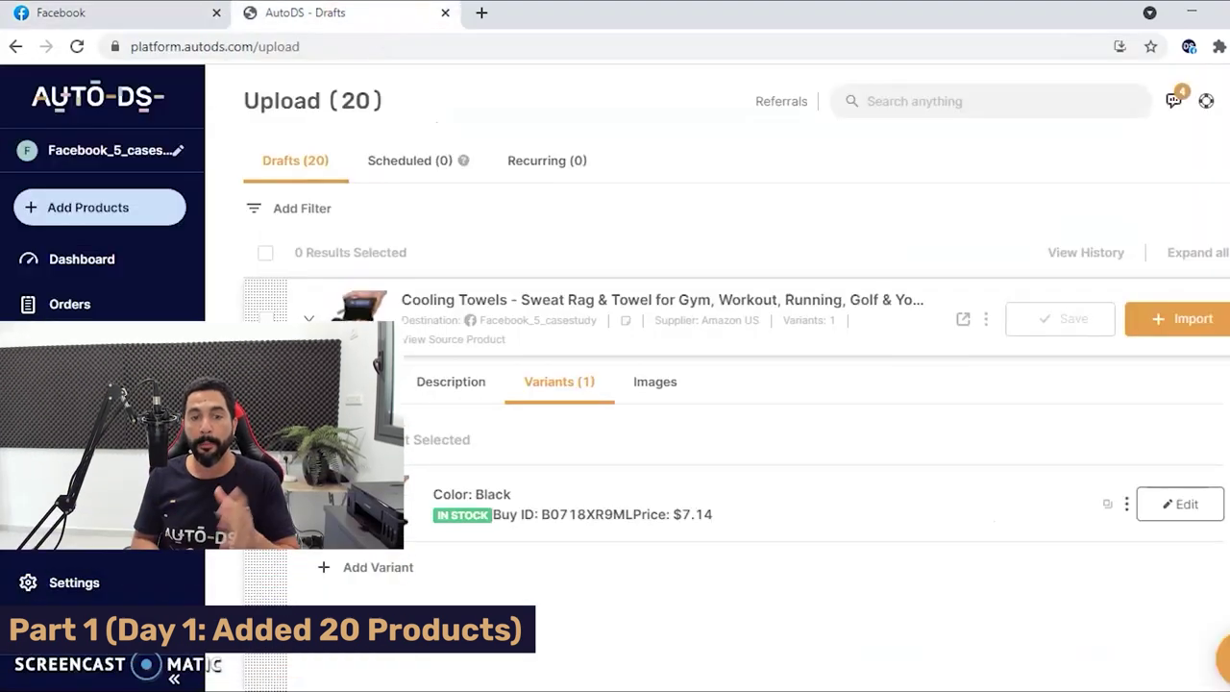
click(339, 387)
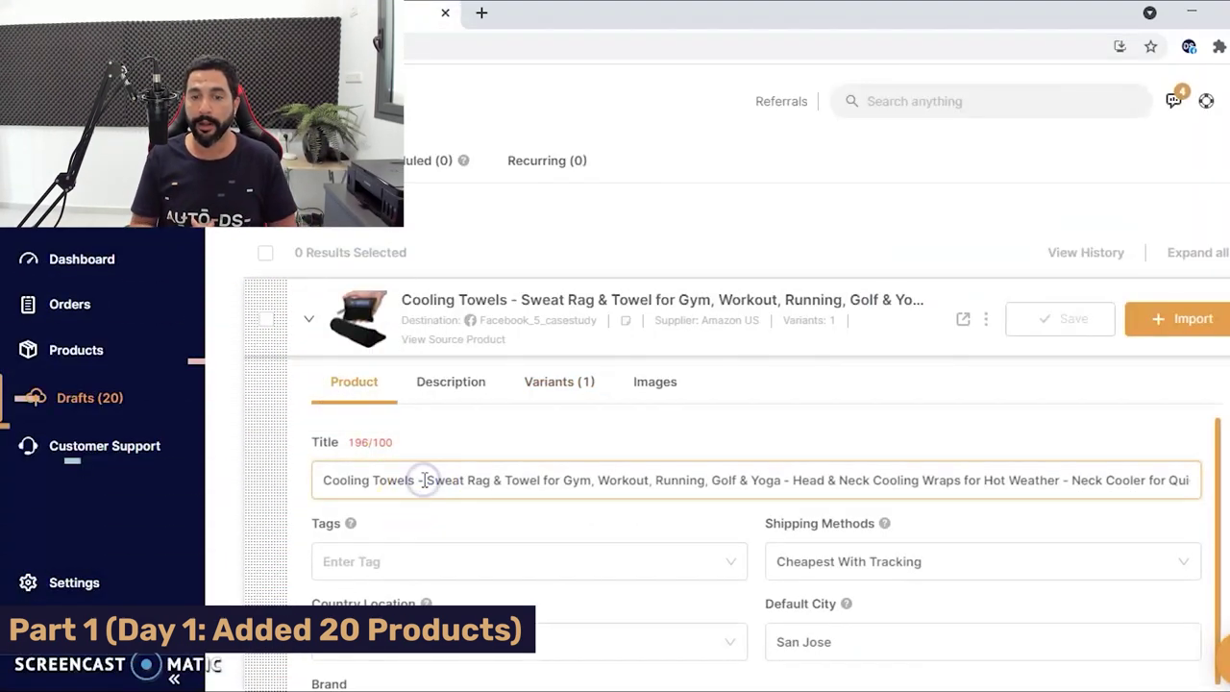
Trim the draft title to end 'Quick Cool Down Black' and save the draft.
key(BackSpace)
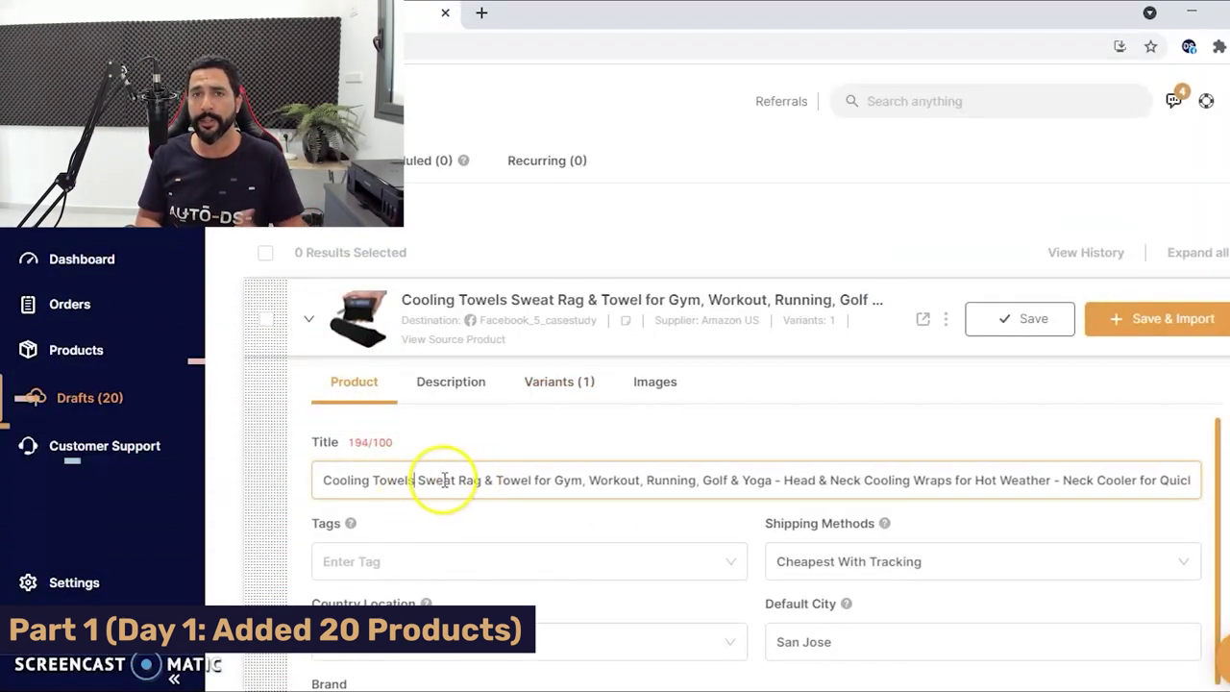
key(BackSpace)
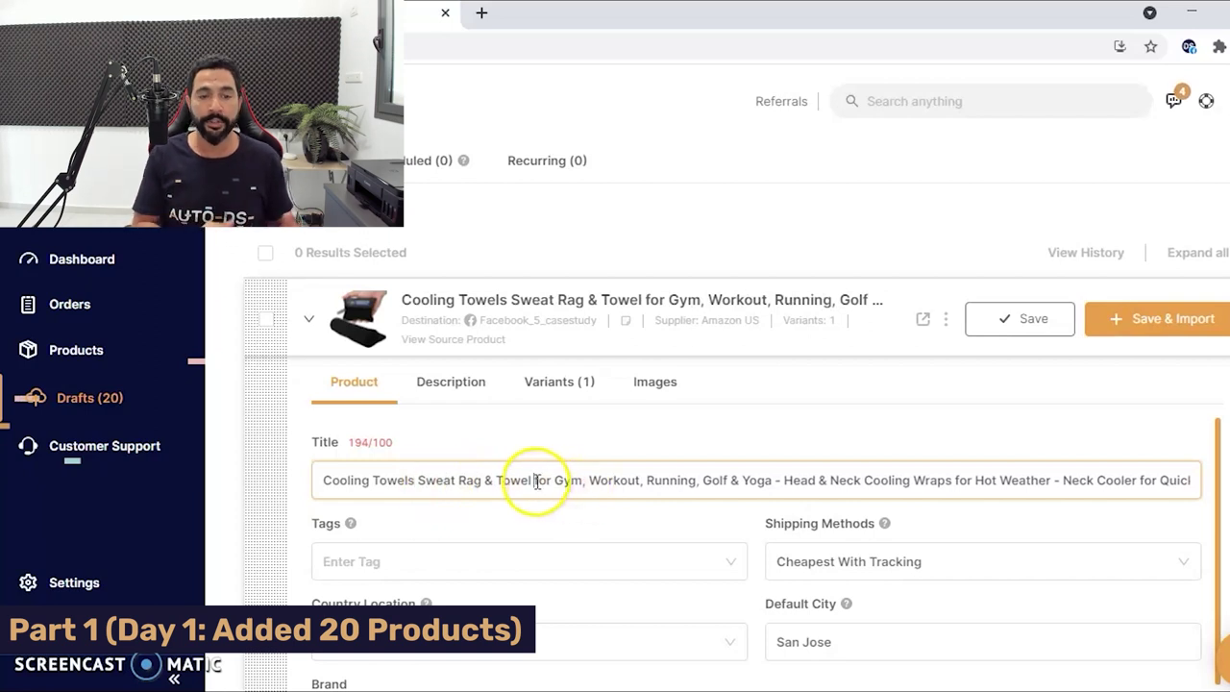
drag(534, 480, 754, 483)
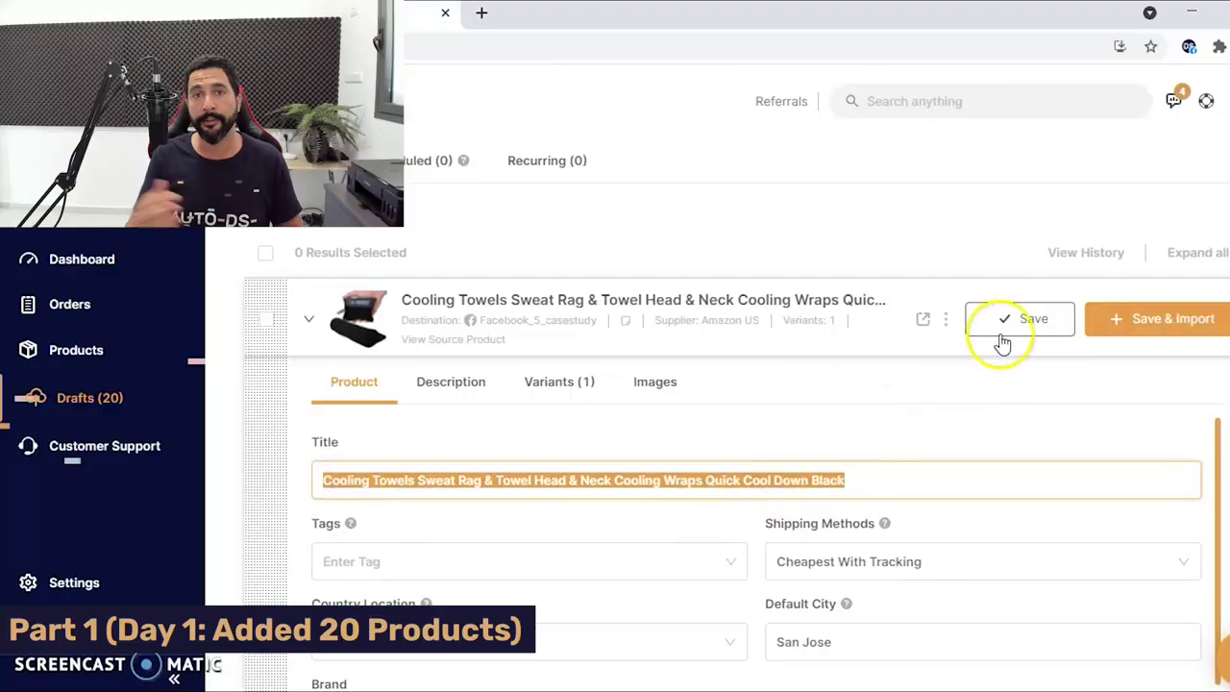
click(1007, 321)
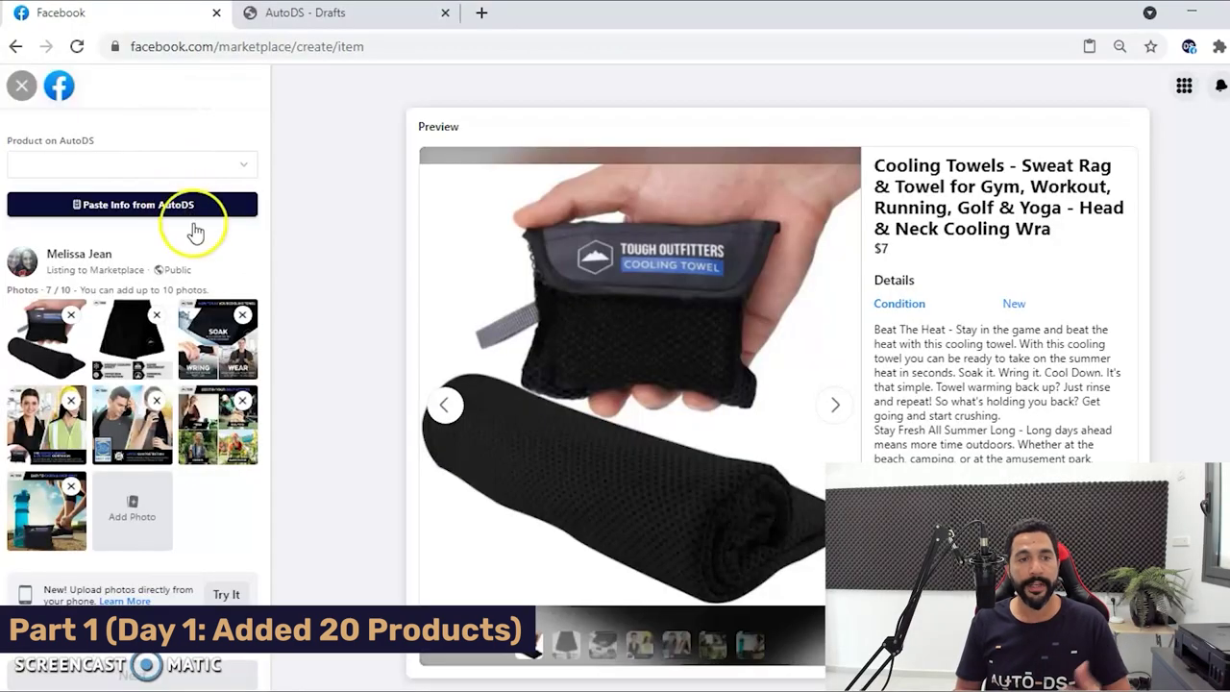
Replace the Marketplace listing title with the shortened Cooling Towels title.
drag(270, 281, 273, 327)
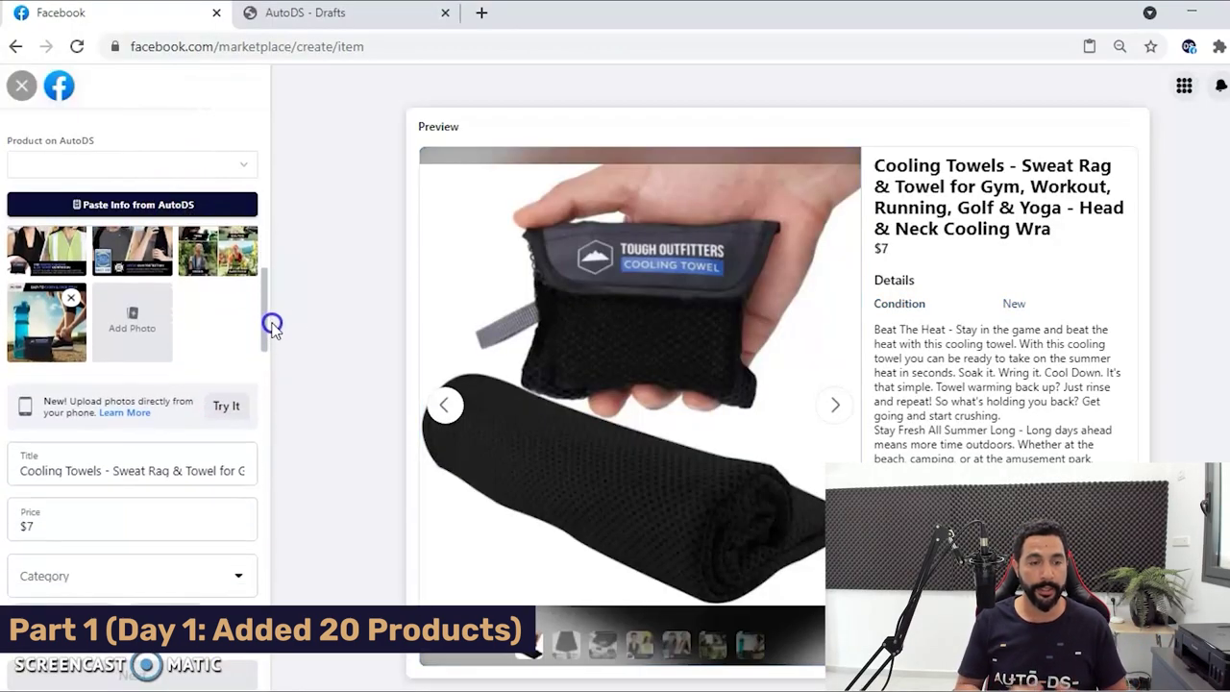
click(193, 469)
key(ctrl+a)
key(ctrl+v)
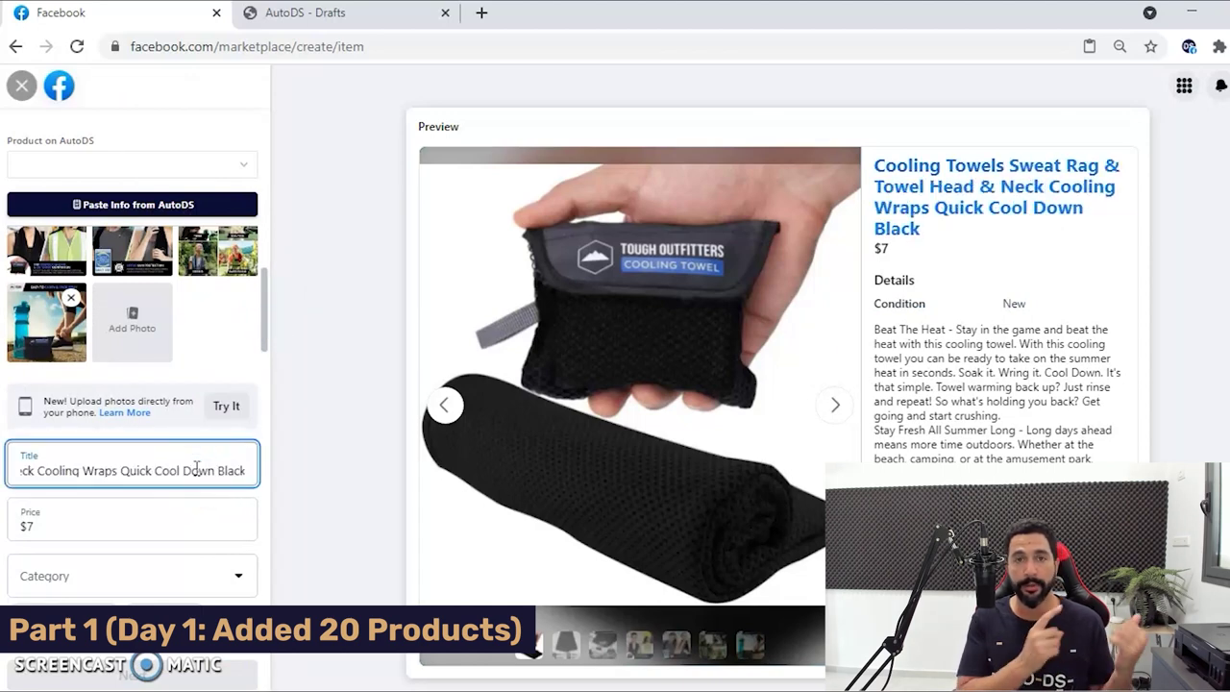
Add blank lines in the description before 'Soak it' and 'Stay Fresh All Summer Long'.
drag(263, 335, 264, 380)
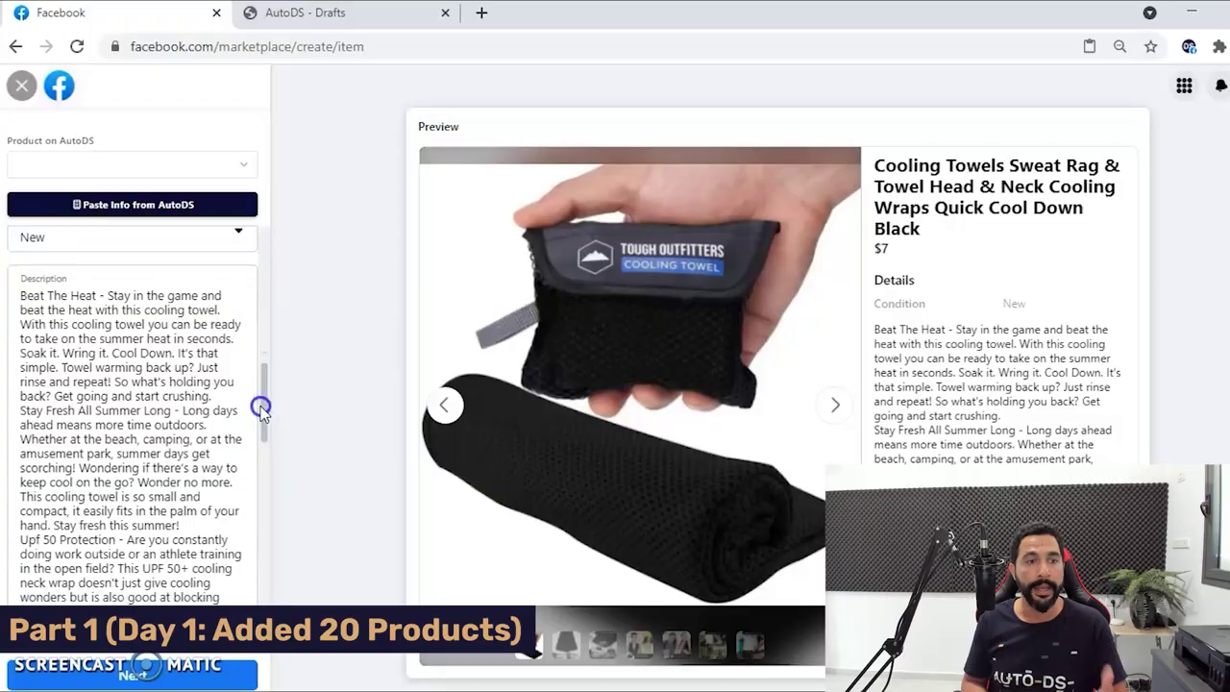
click(261, 408)
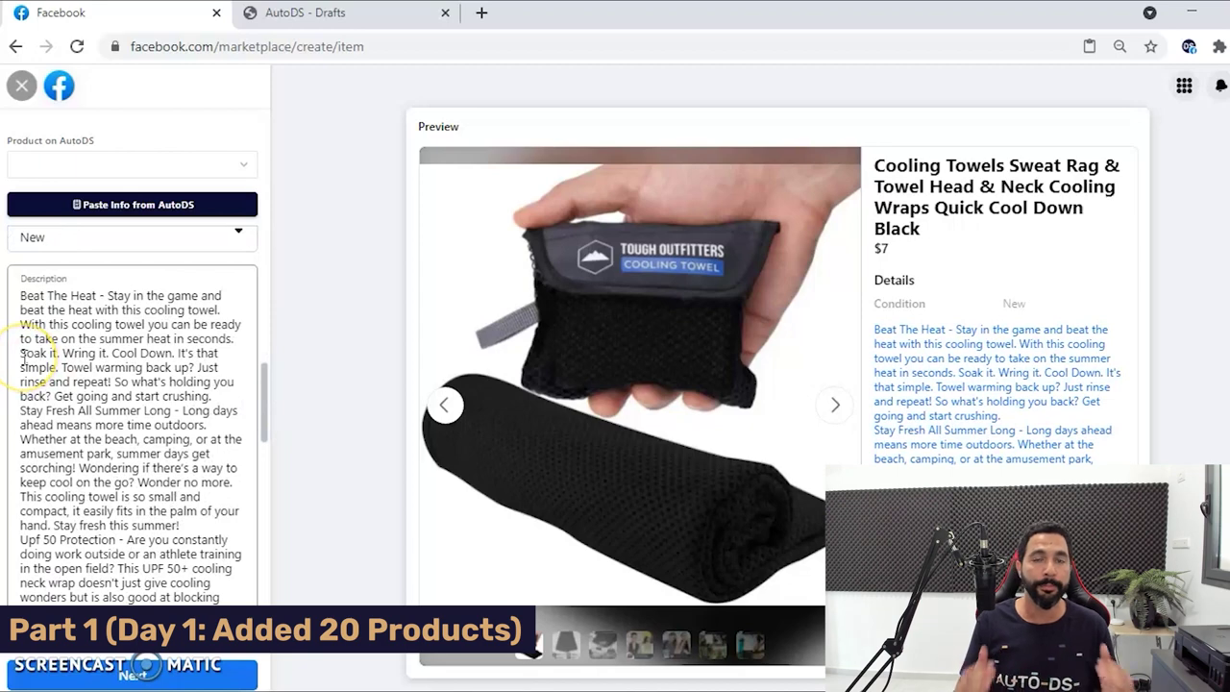
click(24, 355)
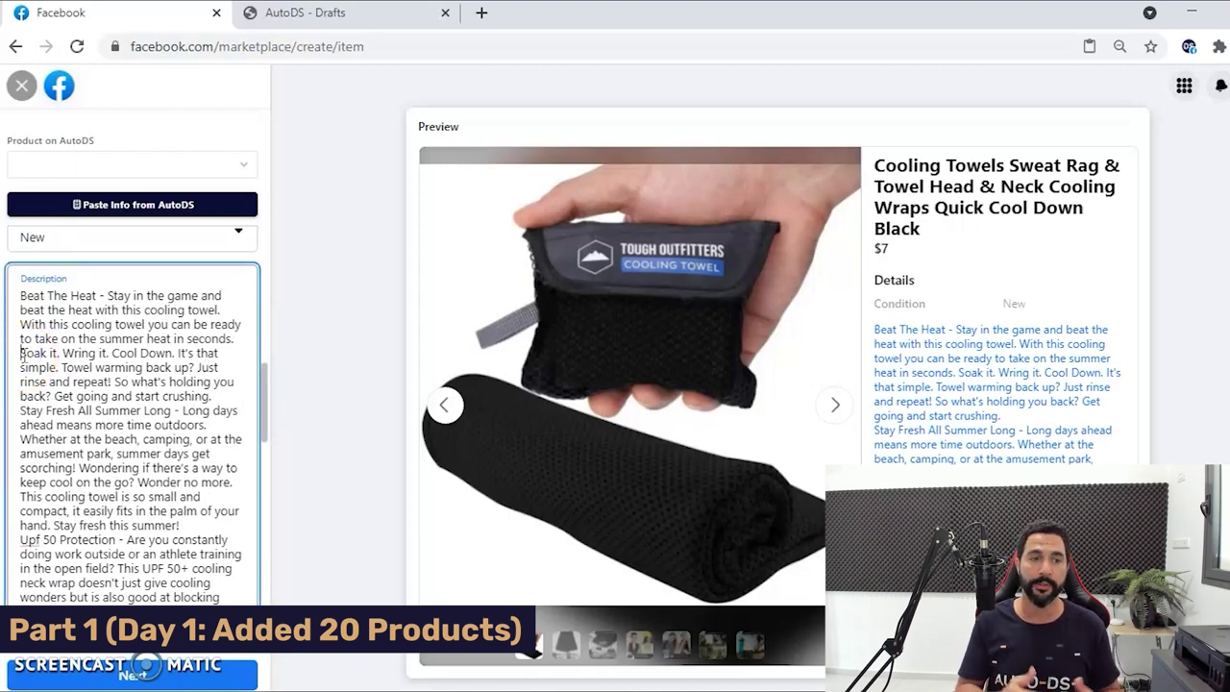
key(Return)
click(30, 388)
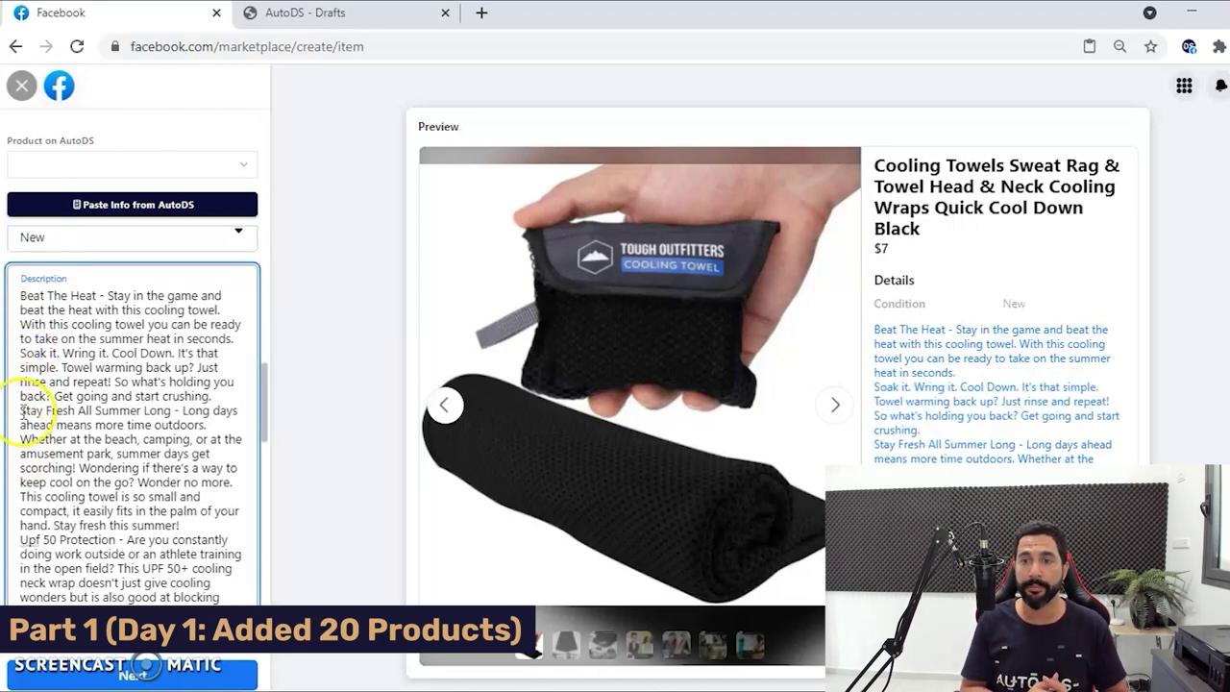
key(Return)
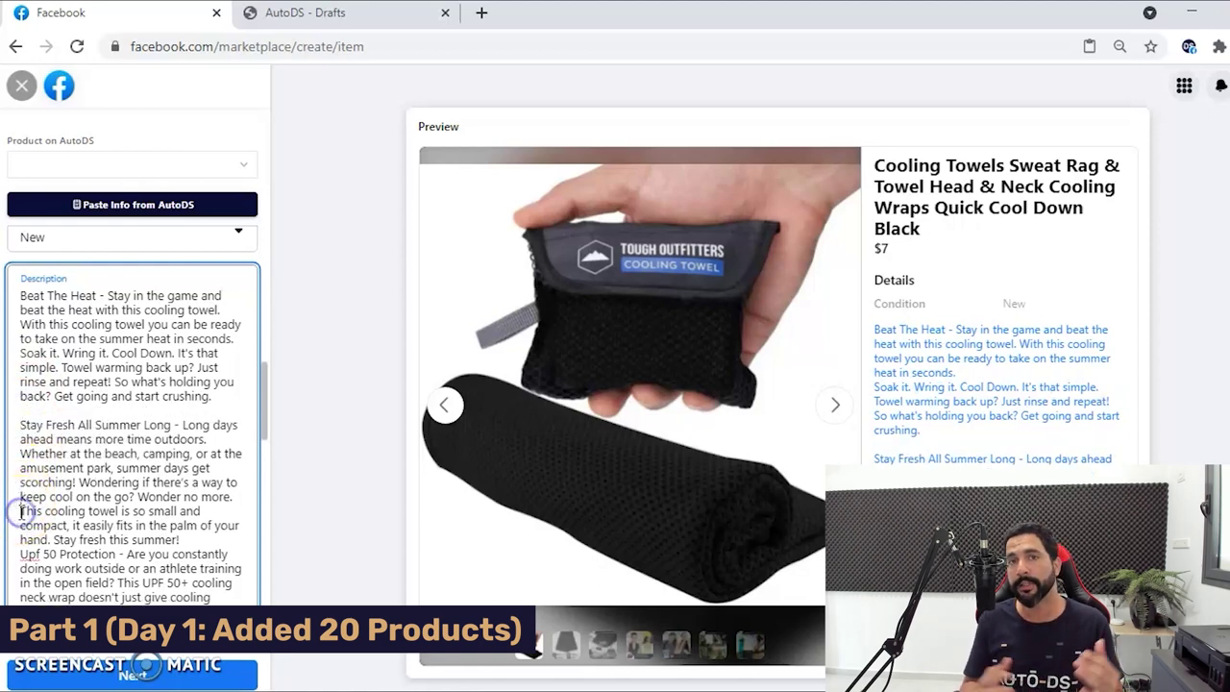
Add blank lines before the 'Upf 50 Protection', 'One Tough Towel' and 'Our Cooling Towels' paragraphs.
drag(260, 417, 261, 464)
click(21, 339)
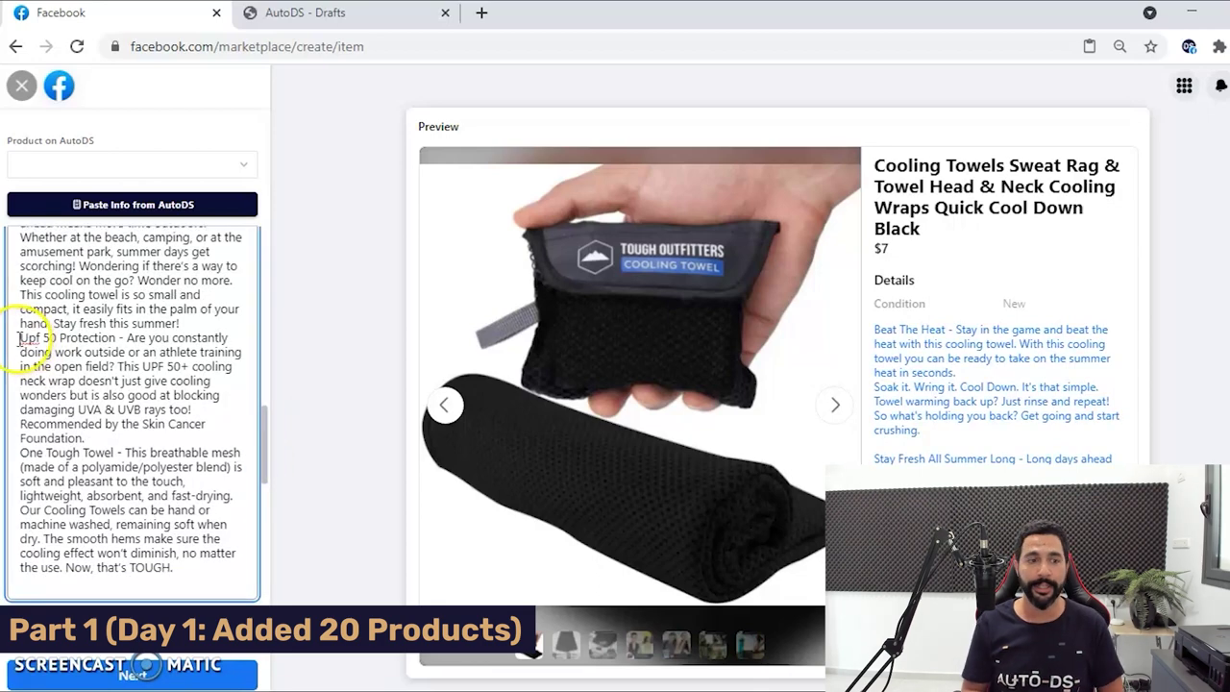
key(Return)
click(34, 388)
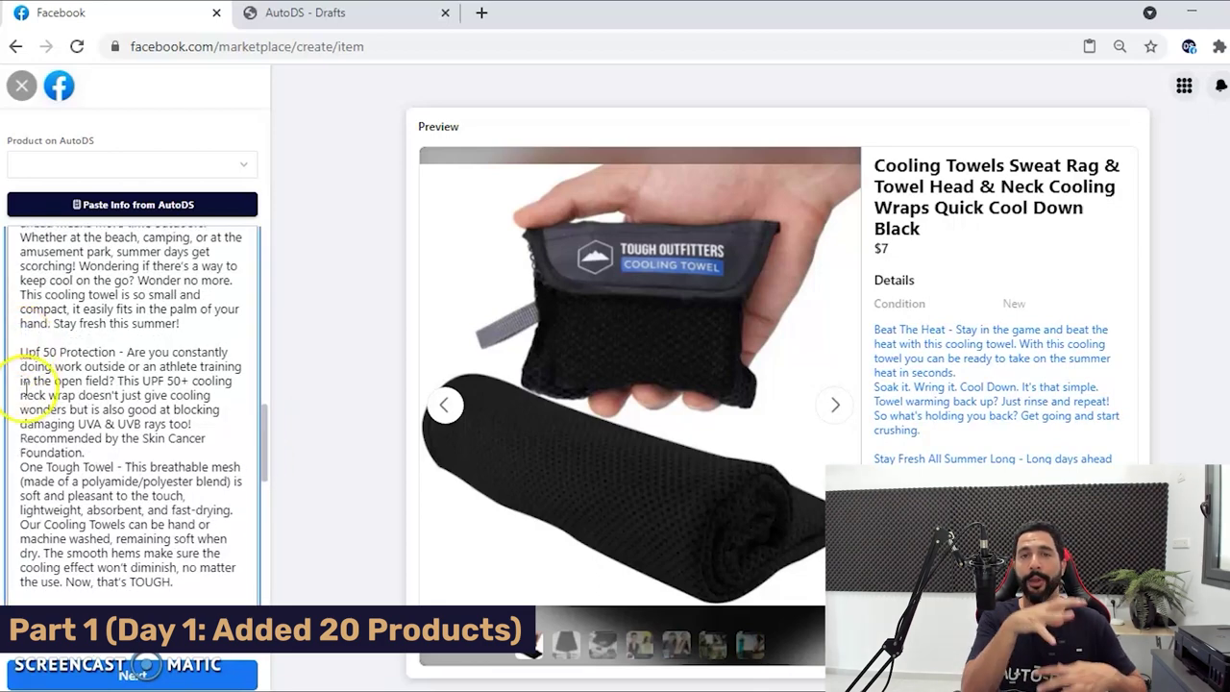
click(20, 466)
key(Return)
click(21, 539)
key(Return)
scroll(260, 461, down, 3)
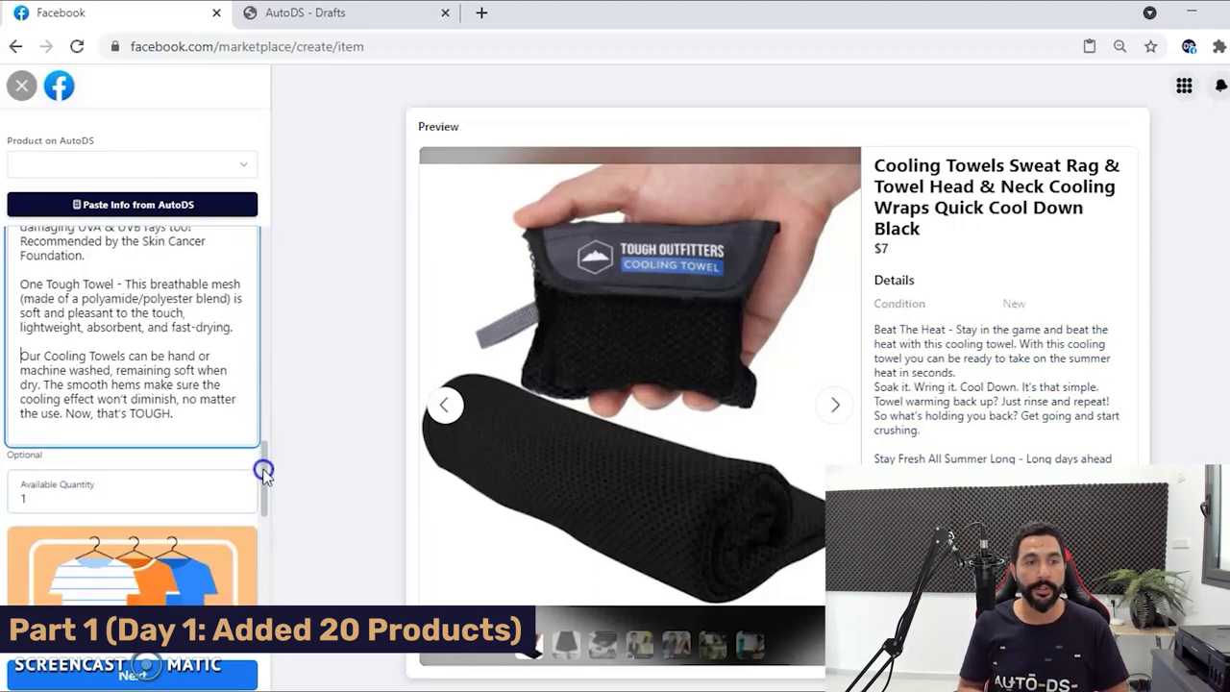
Set the available quantity to 5 and advance to the delivery step.
click(70, 490)
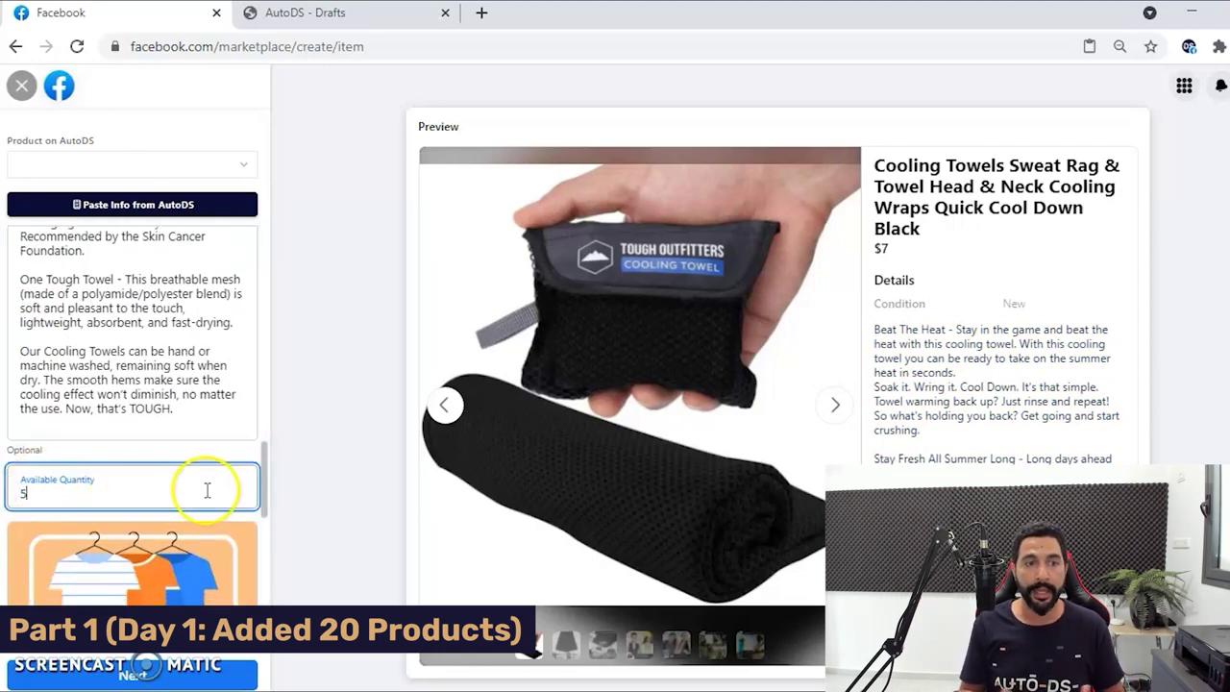
key(BackSpace)
text(5)
drag(264, 466, 258, 554)
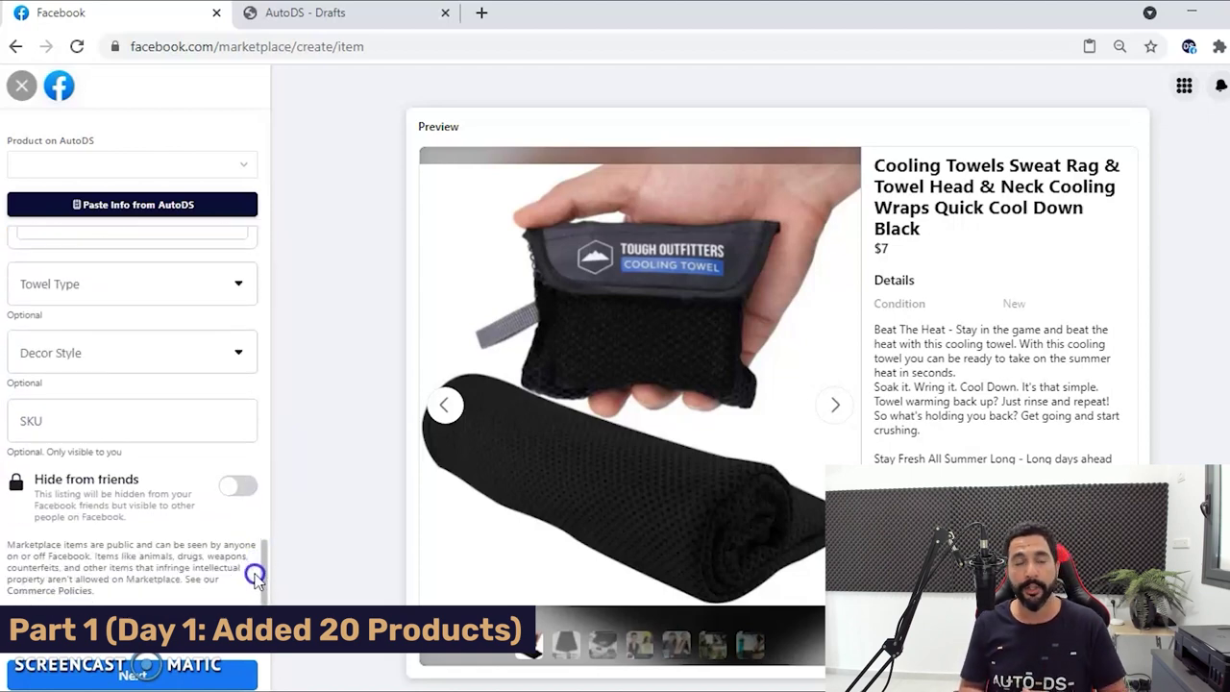
click(176, 677)
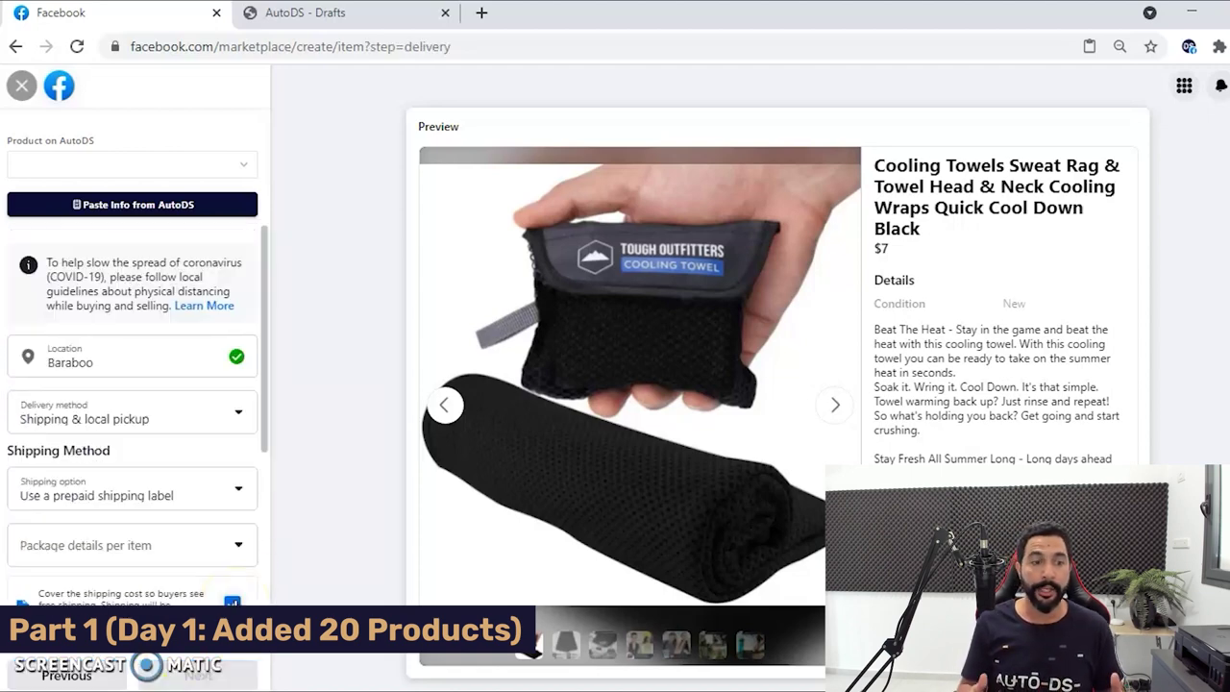
Choose 'Use your own shipping label' as the shipping option and continue.
click(202, 495)
click(194, 540)
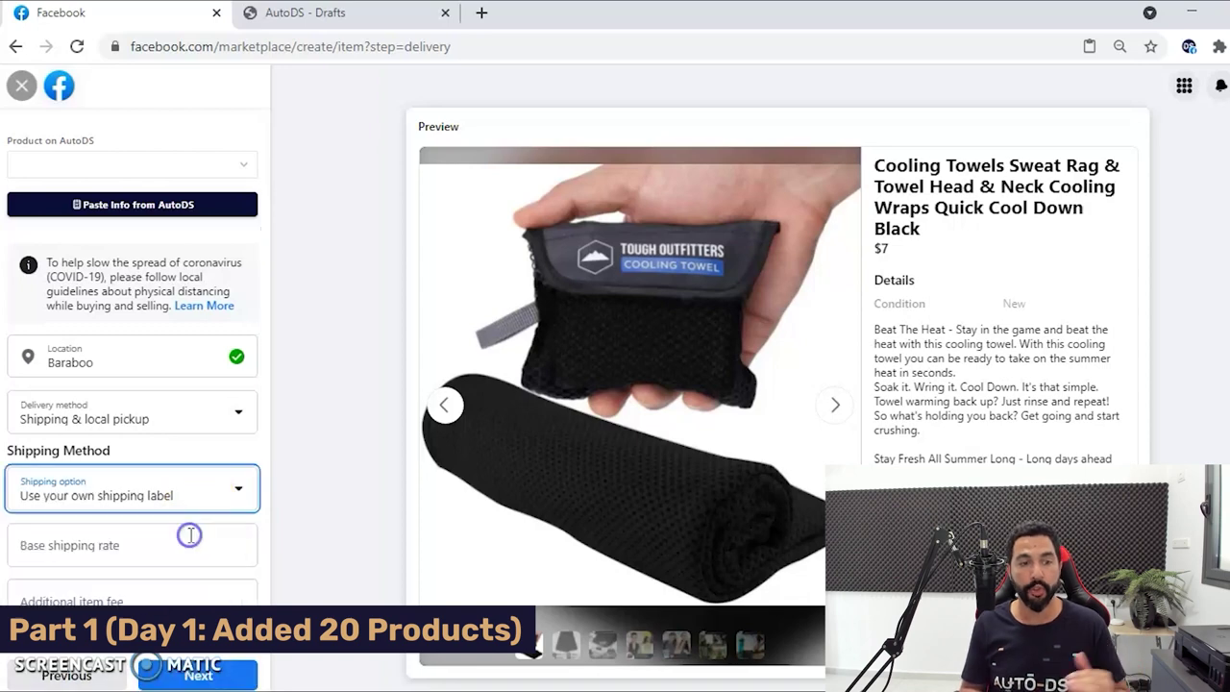
click(207, 678)
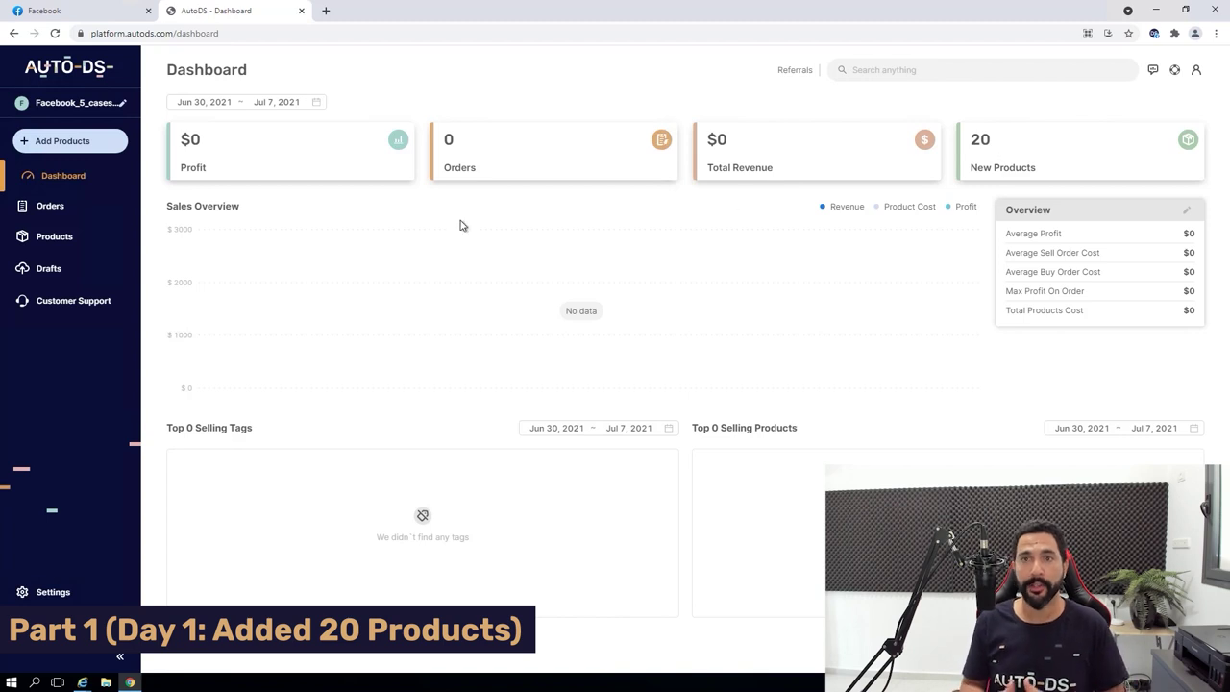
Open AutoDS Products and scroll through the 20 products uploaded Jul 5–6, 2021.
click(56, 241)
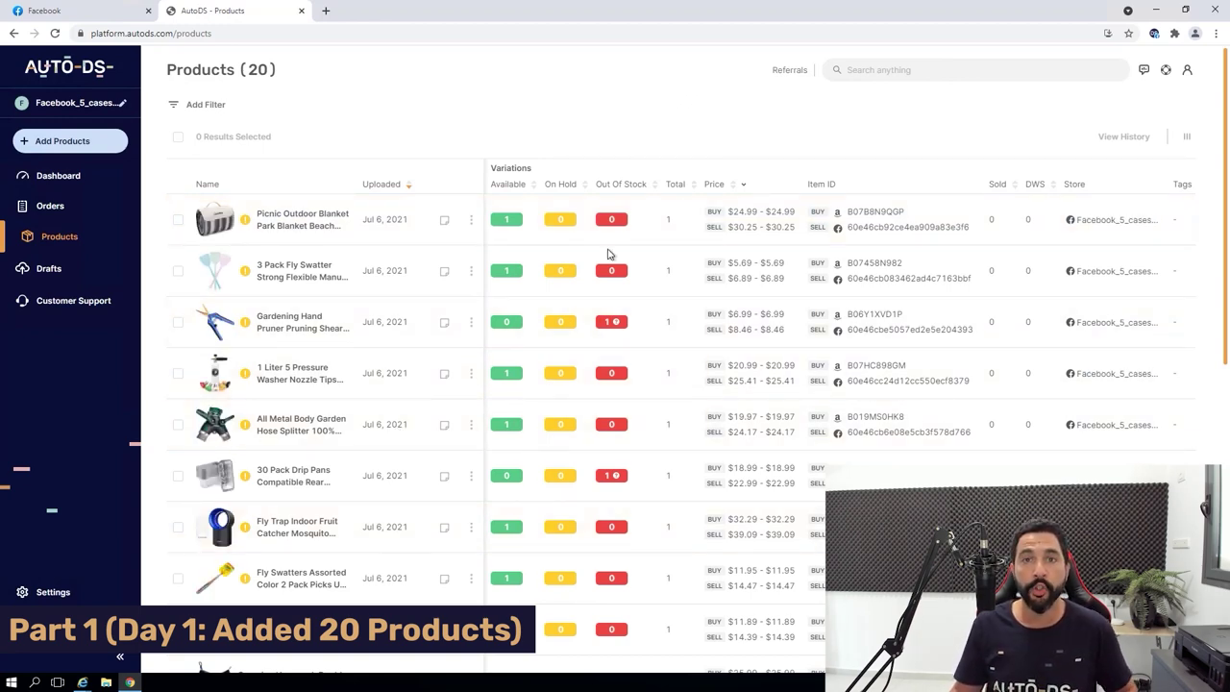
scroll(376, 336, down, 3)
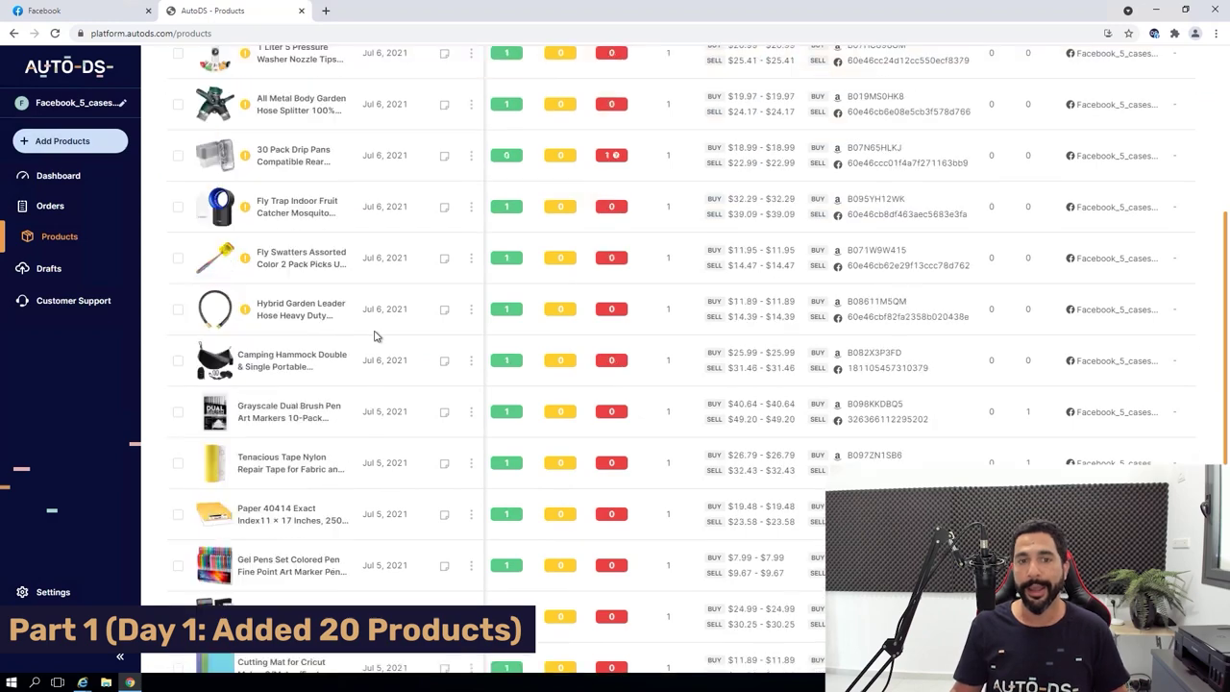
scroll(391, 336, down, 1)
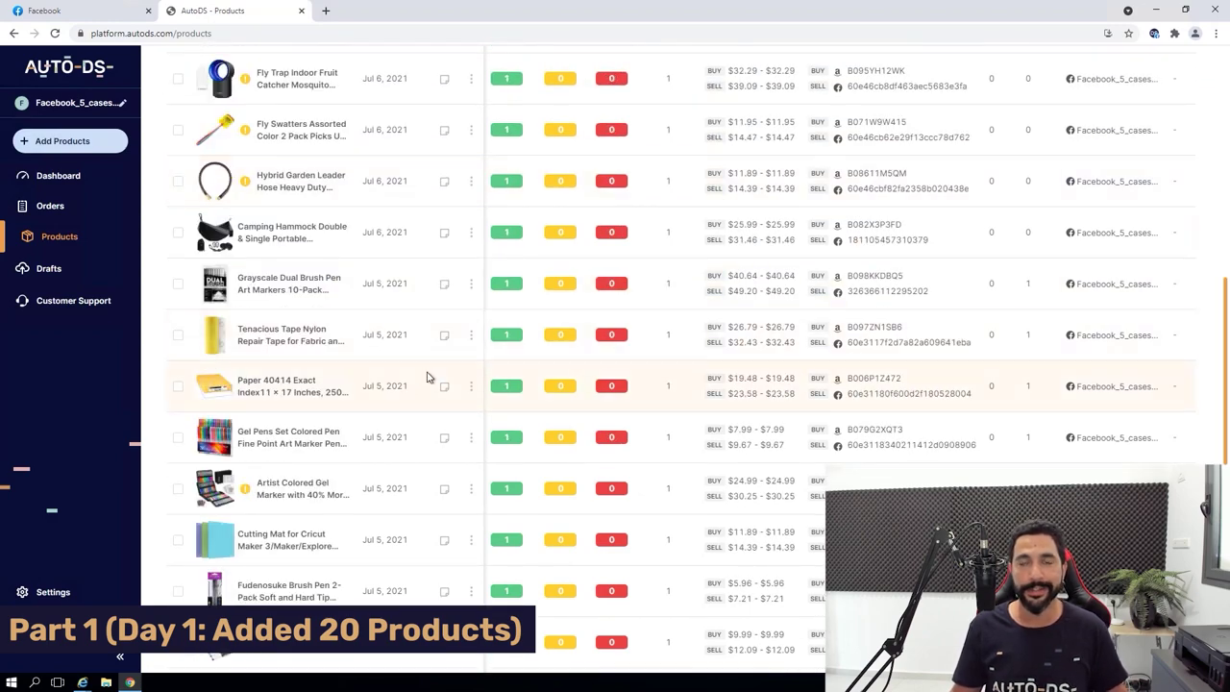
scroll(429, 376, down, 1)
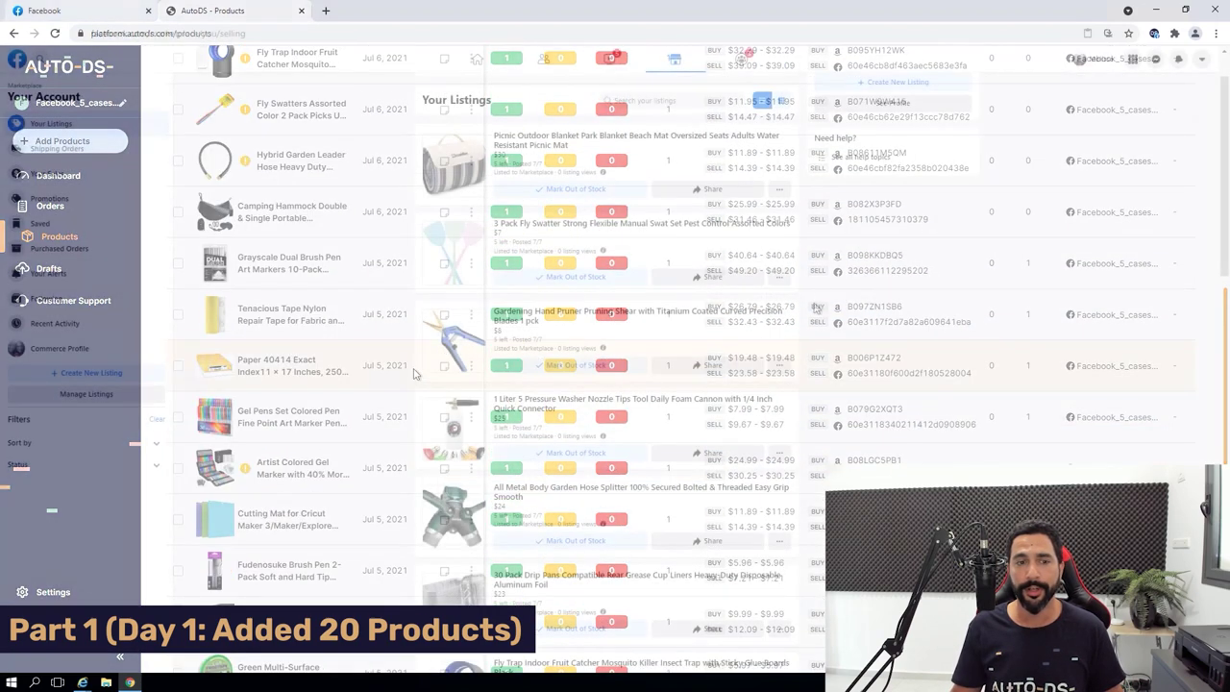
scroll(819, 305, down, 1)
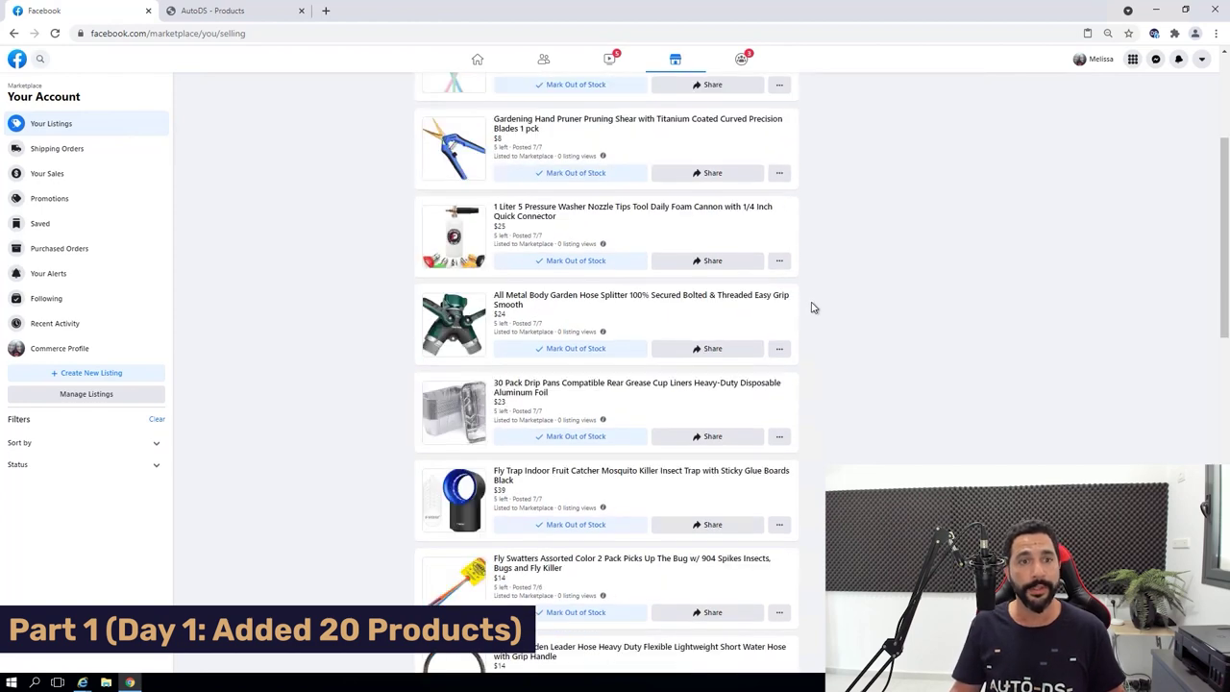
scroll(804, 302, down, 1)
scroll(838, 299, down, 1)
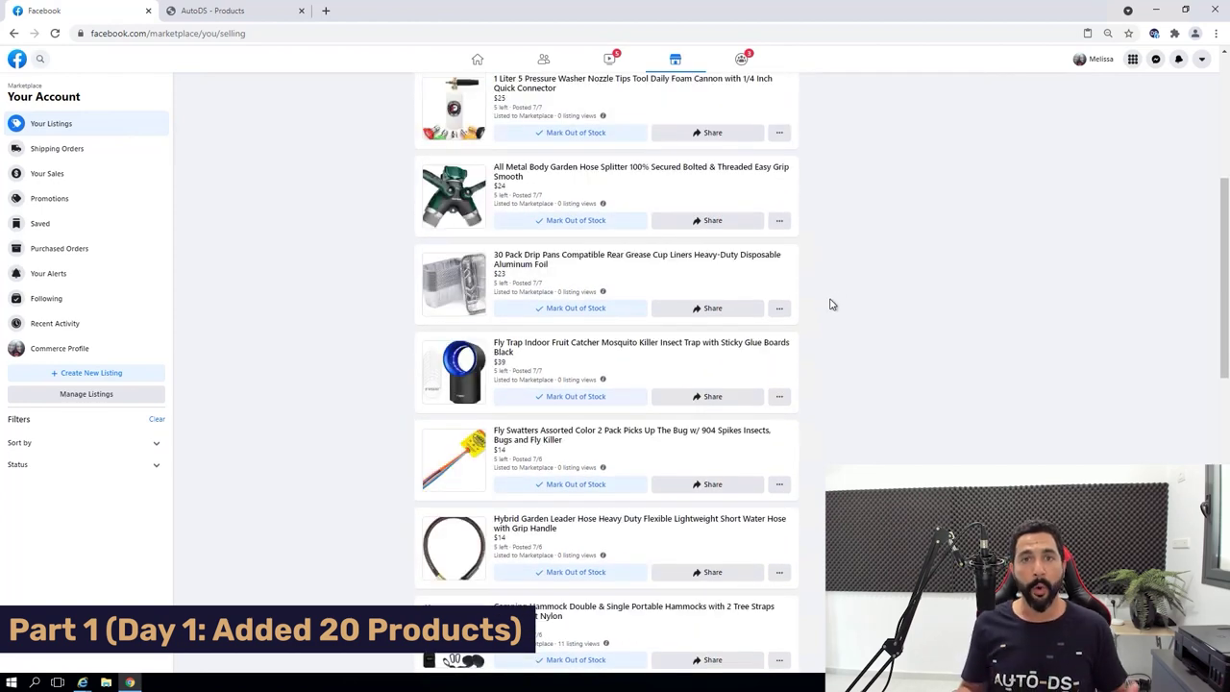
scroll(826, 307, down, 1)
scroll(817, 315, down, 2)
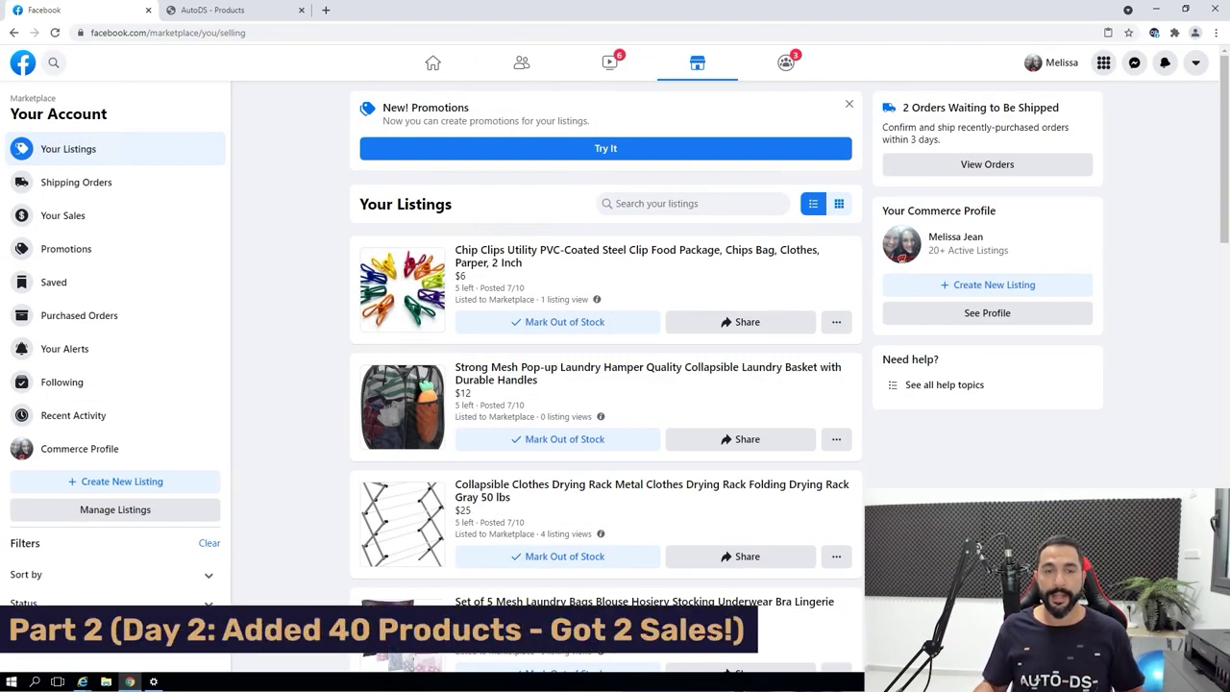
View the two orders awaiting shipment: Bathroom Towel Hook ($18.00) and Cutting Mat ($14.00).
key(ctrl+Tab)
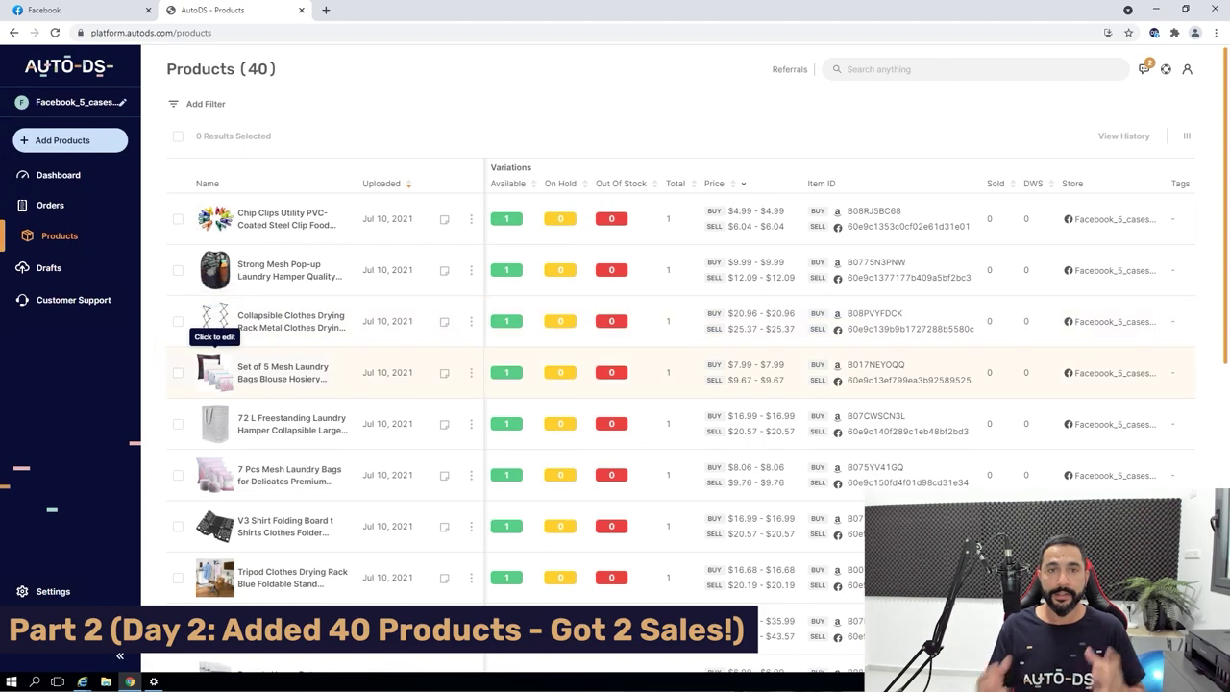
key(ctrl+shift+Tab)
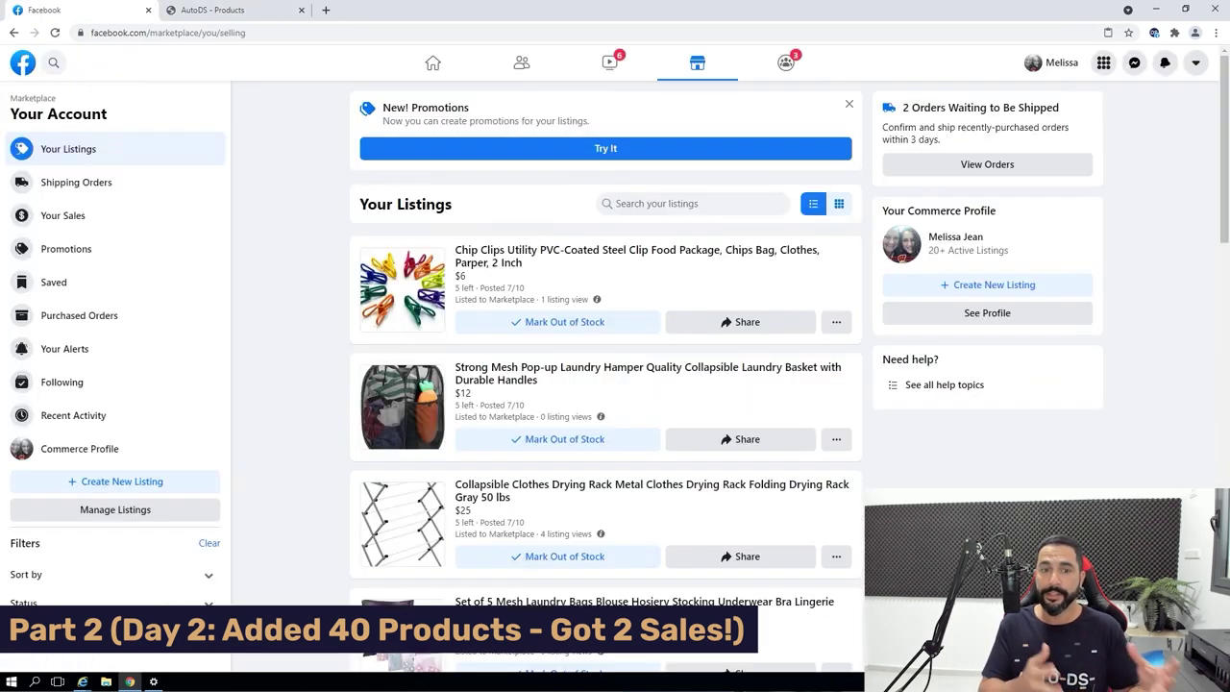
scroll(728, 672, down, 1)
scroll(606, 384, down, 1)
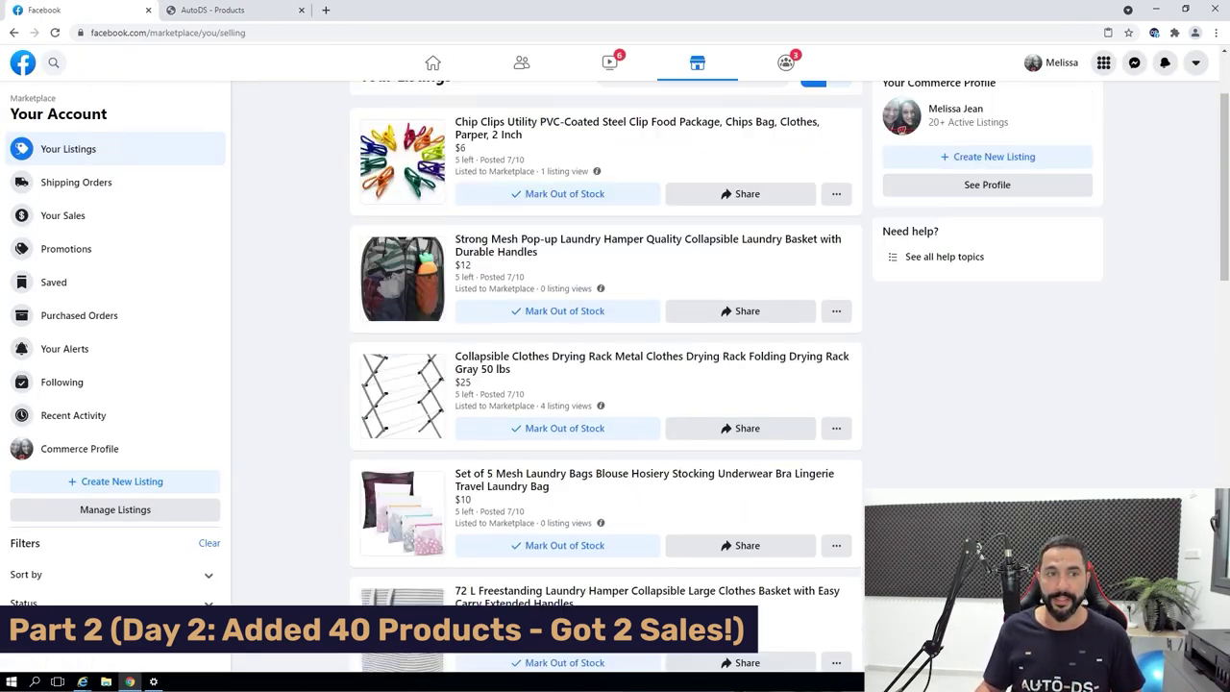
scroll(606, 384, up, 2)
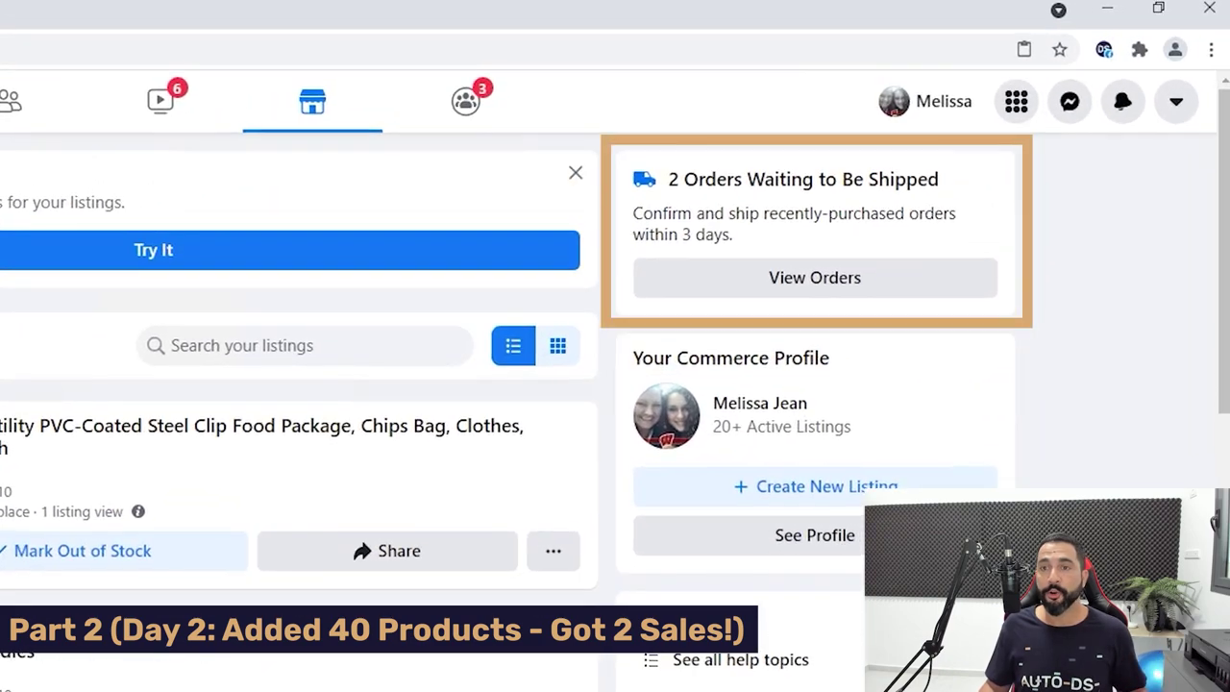
click(815, 277)
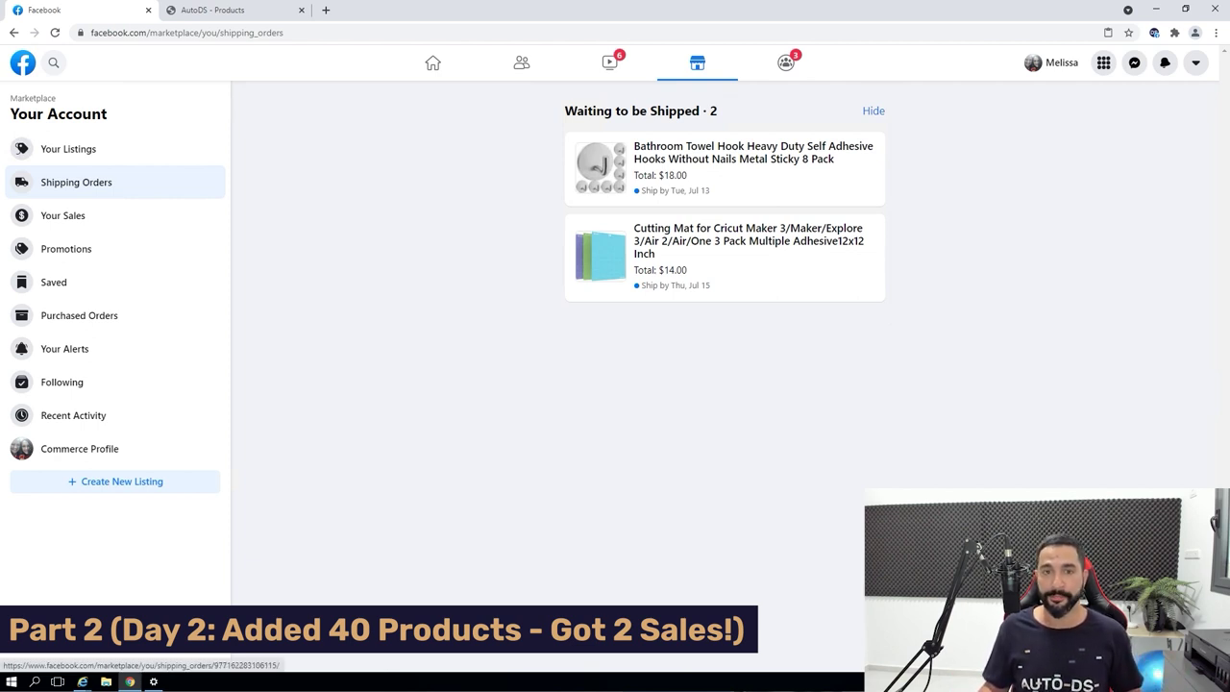
Open the sold Bathroom Towel Hook order, dismiss the chat popup and review the listing.
click(725, 168)
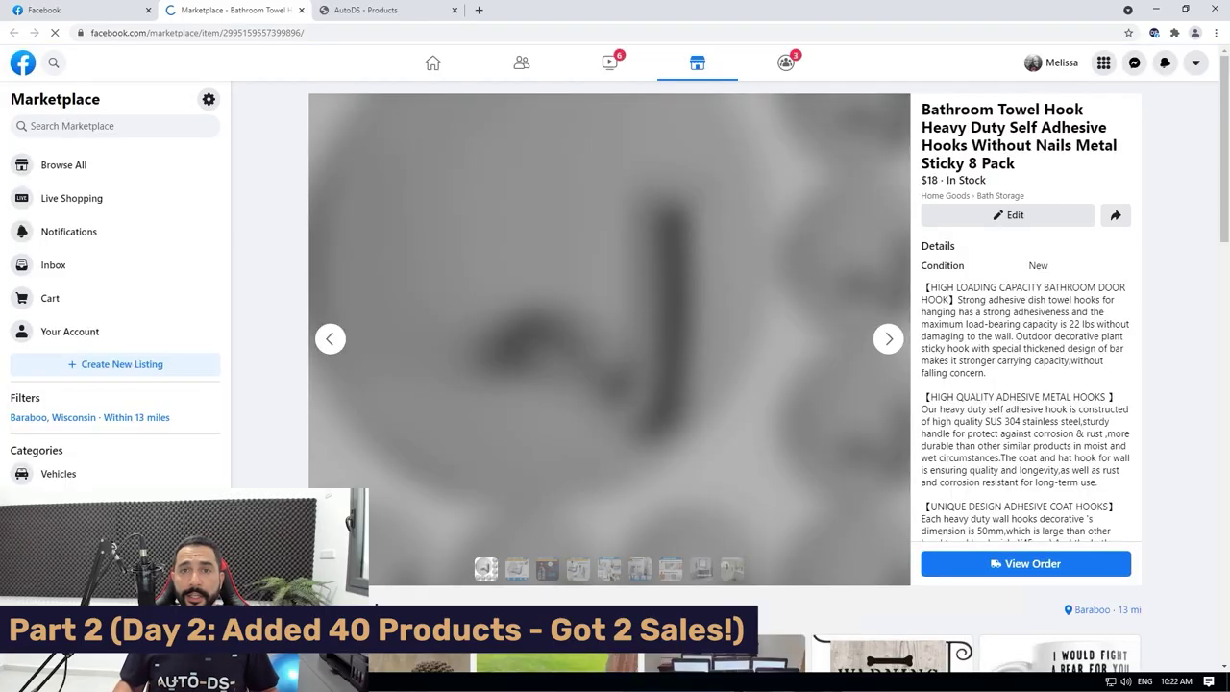
scroll(1025, 317, down, 1)
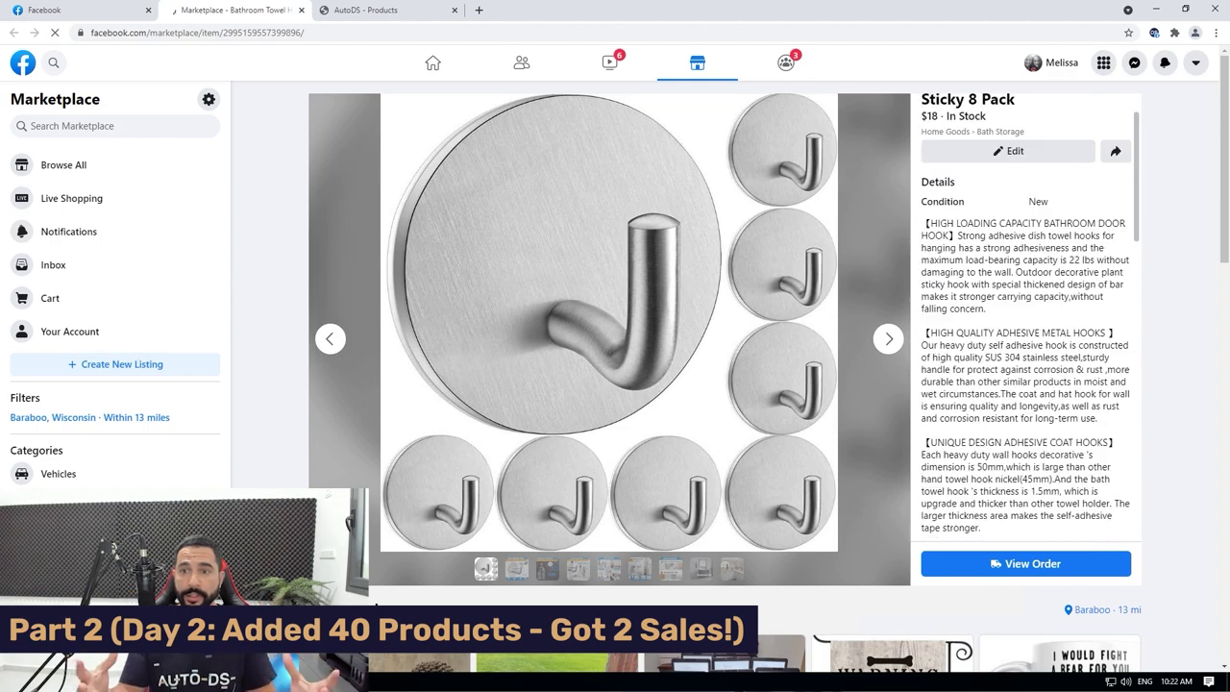
scroll(1025, 317, down, 3)
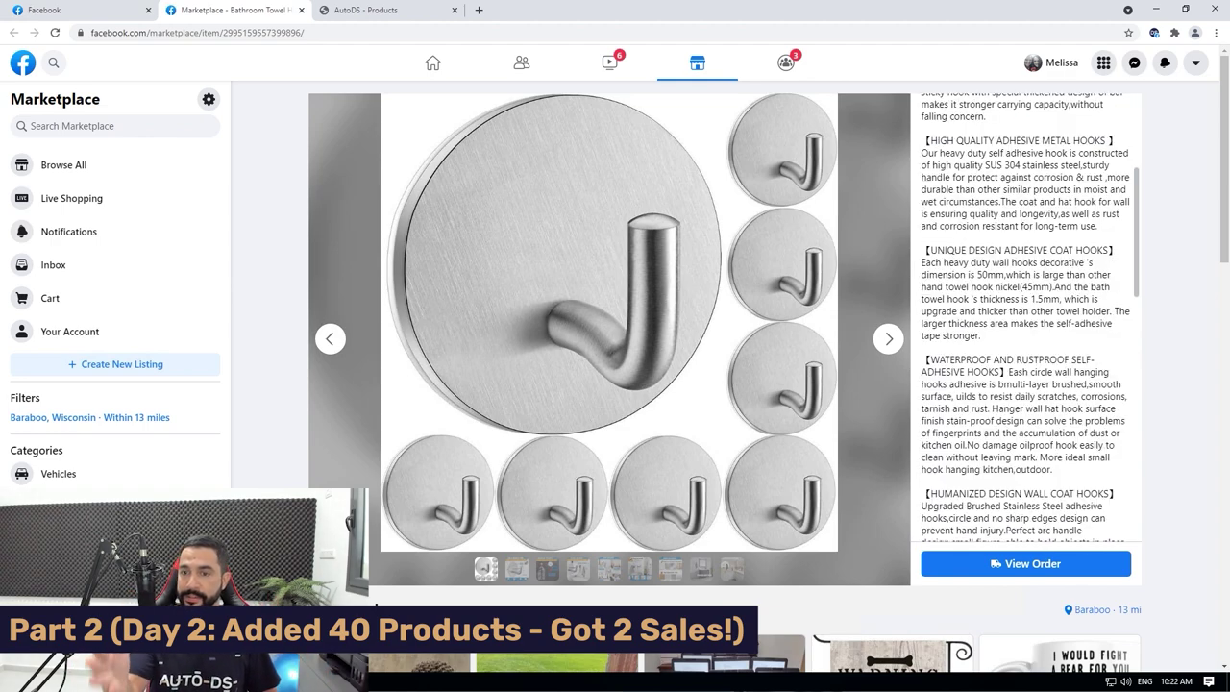
scroll(610, 336, down, 2)
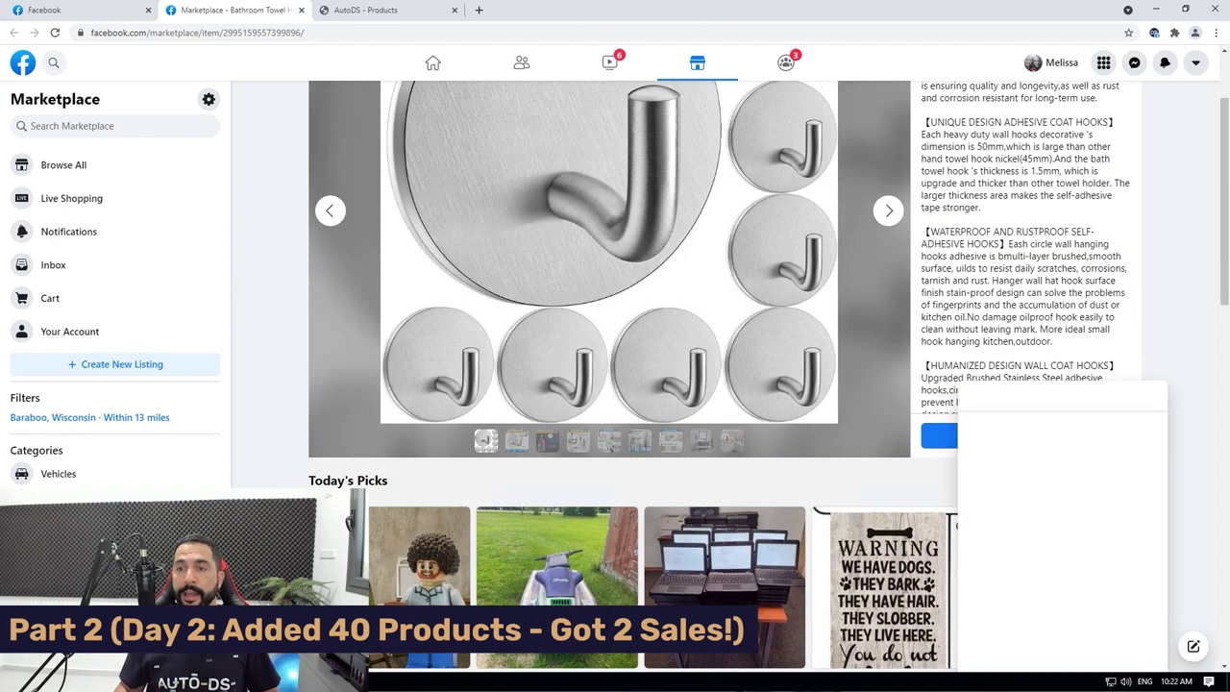
scroll(609, 336, down, 2)
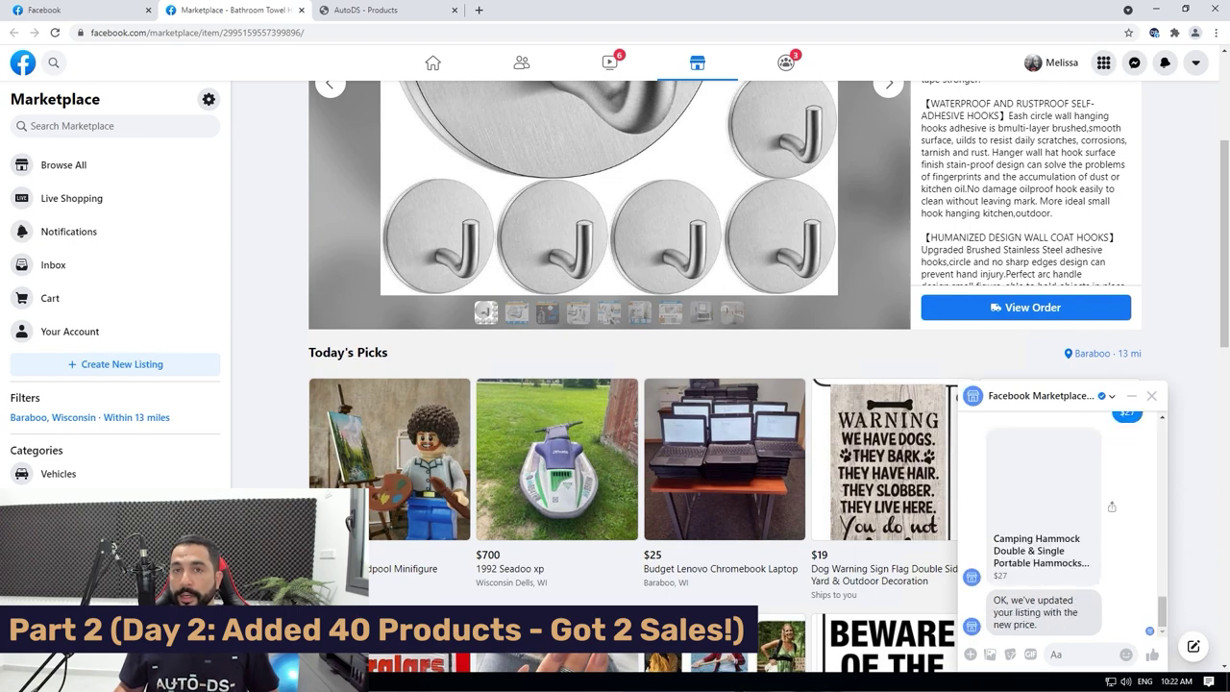
key(Escape)
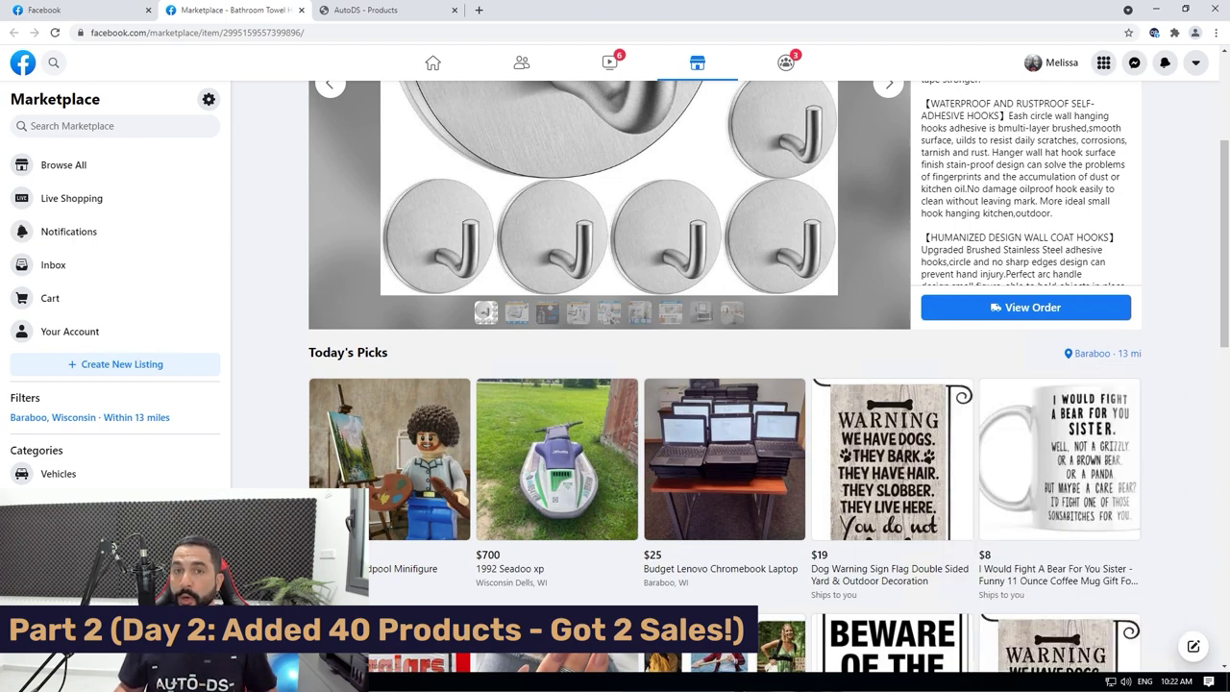
scroll(725, 377, down, 5)
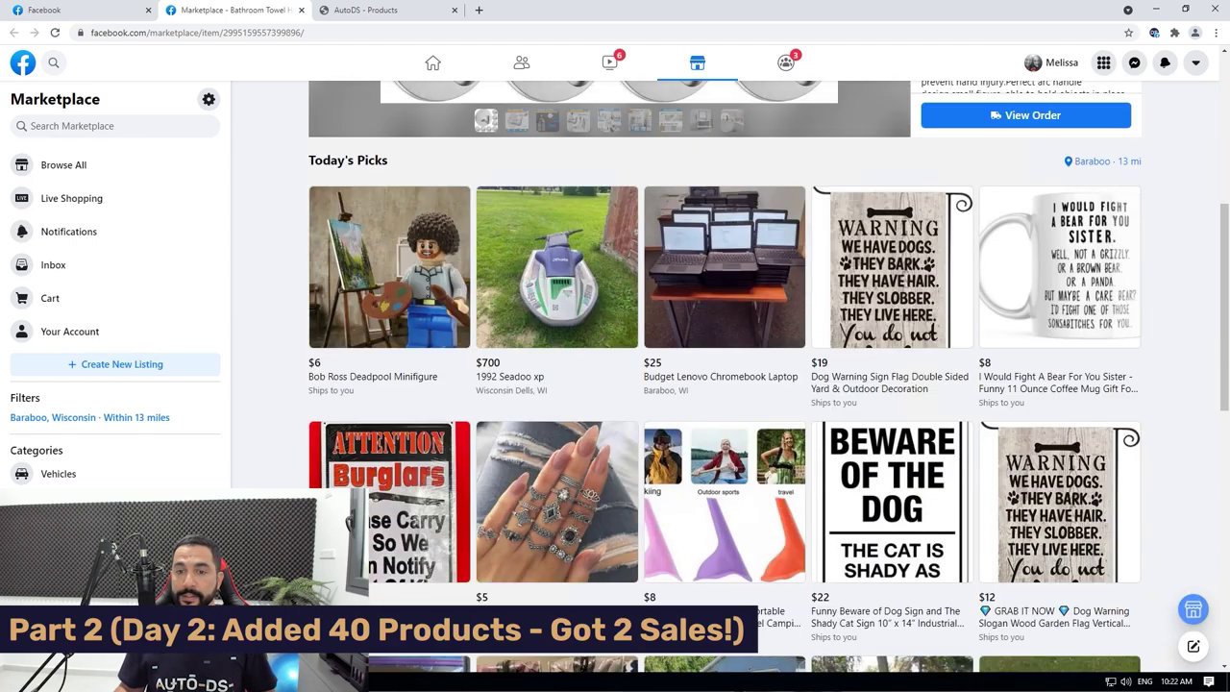
scroll(725, 377, down, 3)
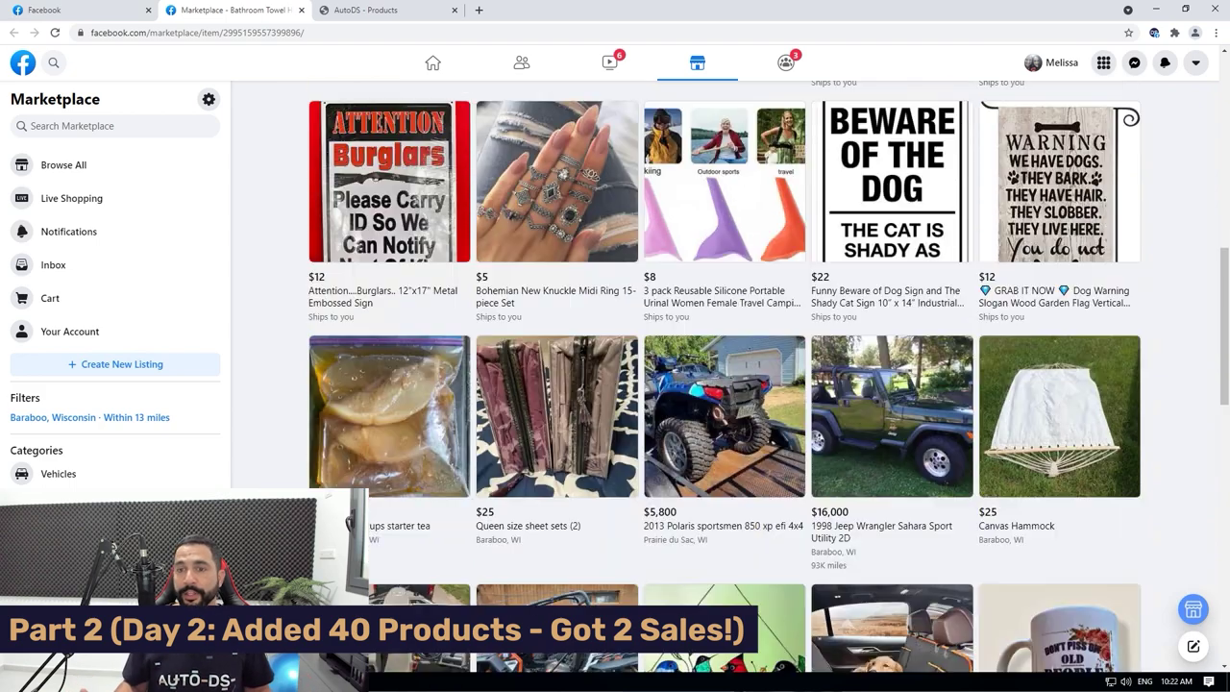
scroll(724, 377, up, 10)
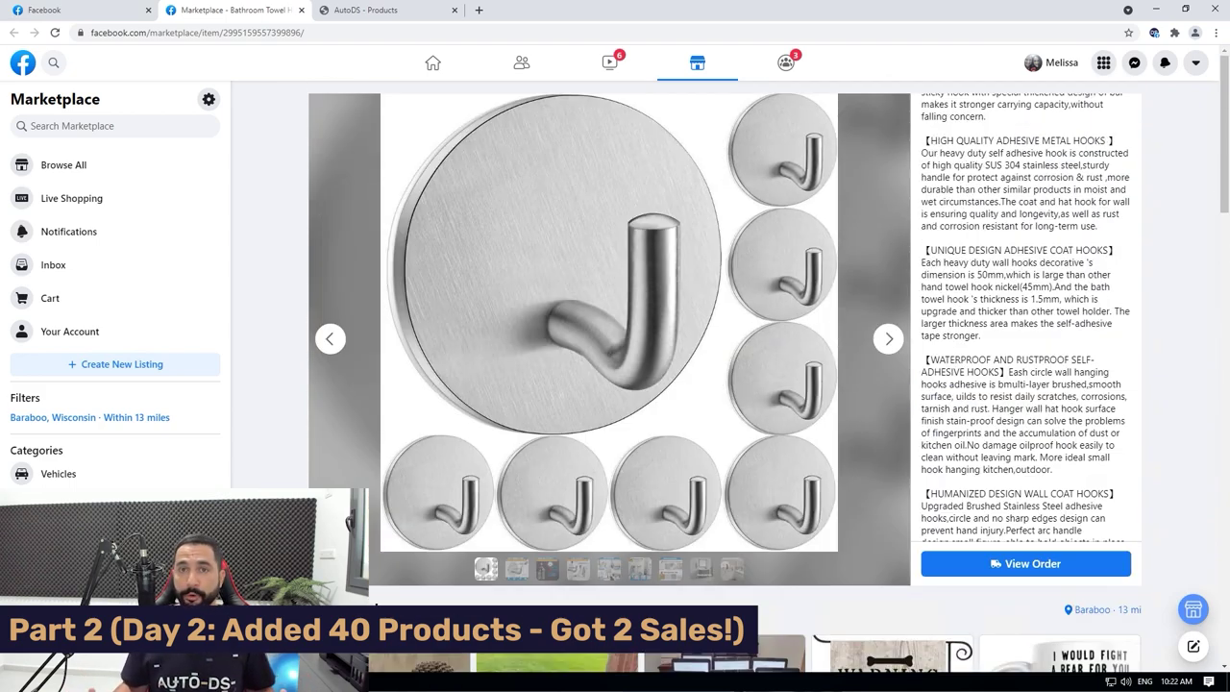
scroll(1025, 318, up, 3)
scroll(1025, 317, up, 1)
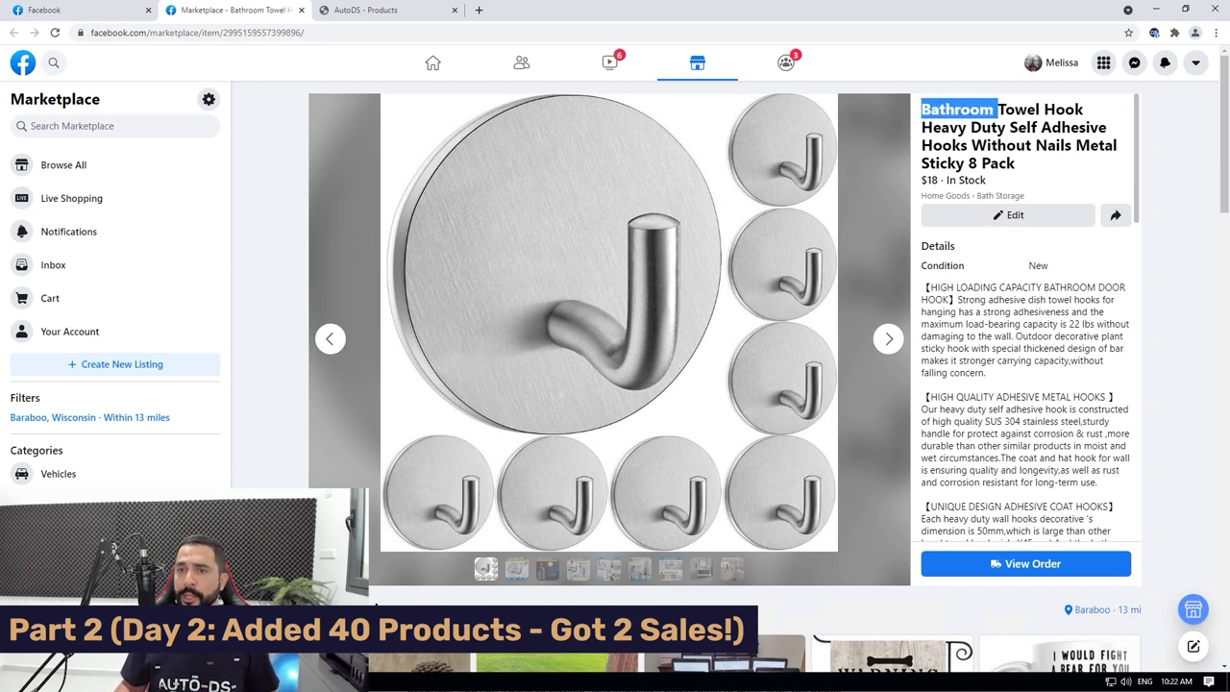
Copy the first part of the towel hook listing title and return to AutoDS Products.
drag(995, 108, 1006, 126)
key(ctrl+c)
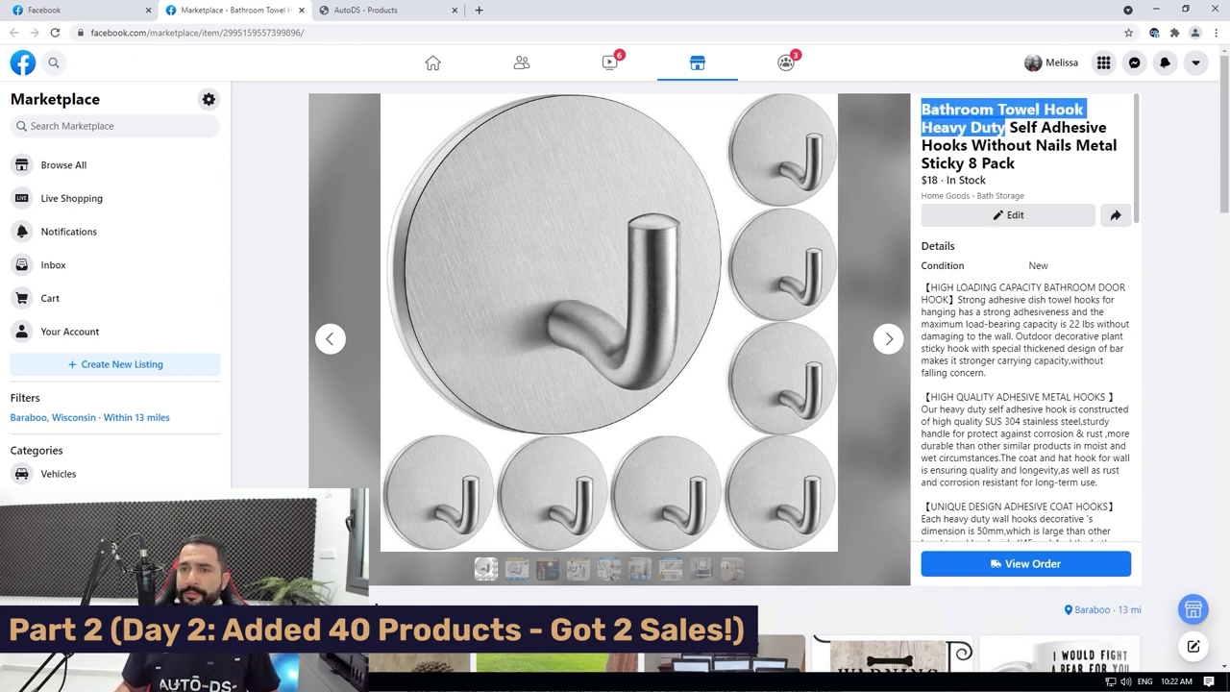
right_click(1006, 125)
click(1004, 135)
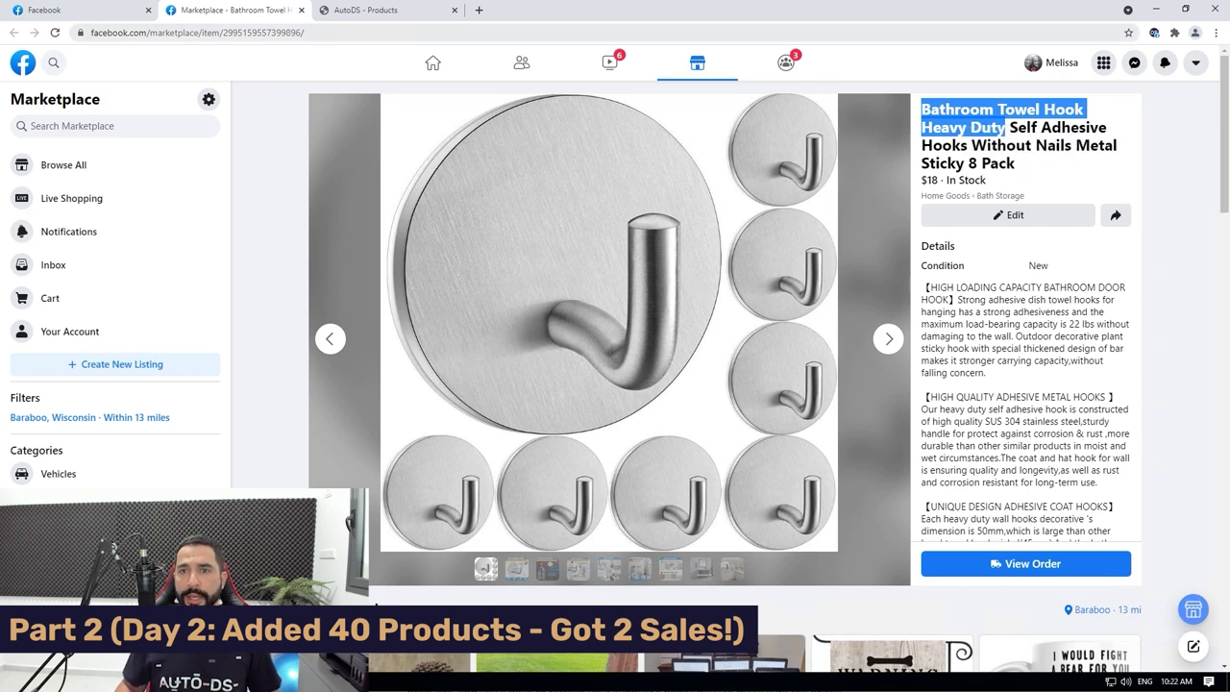
key(ctrl+Tab)
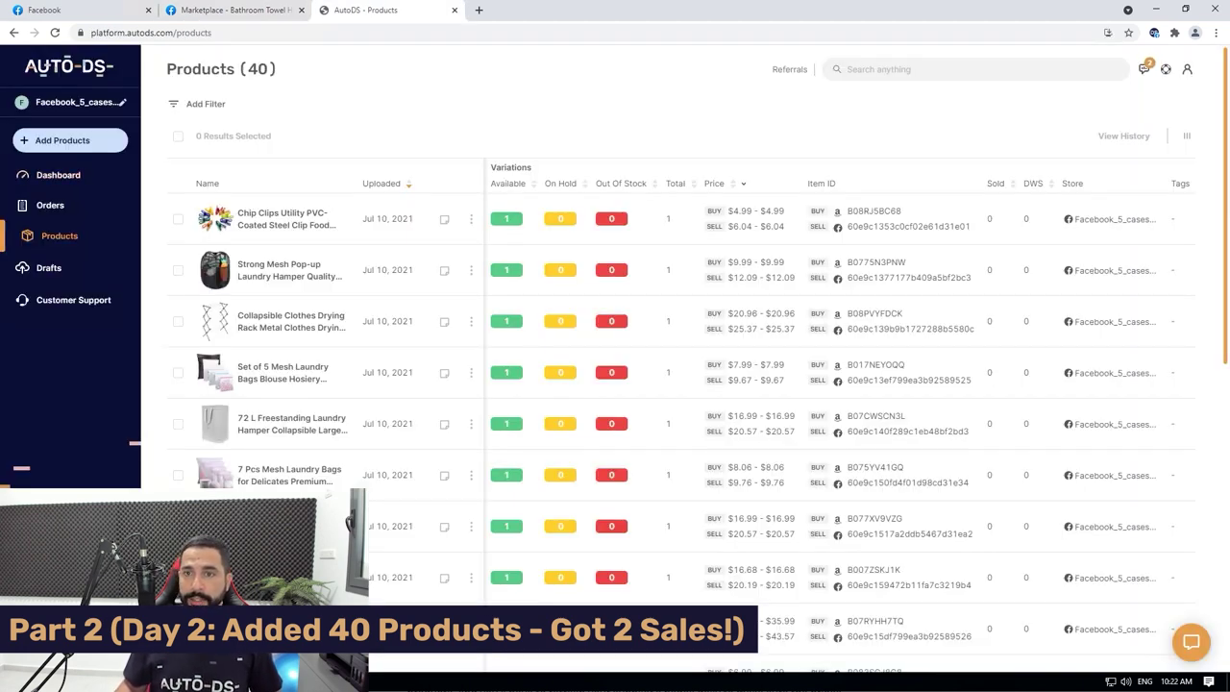
Search AutoDS for the pasted Bathroom Towel Hook Heavy Duty title and open the matching product.
click(975, 69)
key(ctrl+v)
click(974, 159)
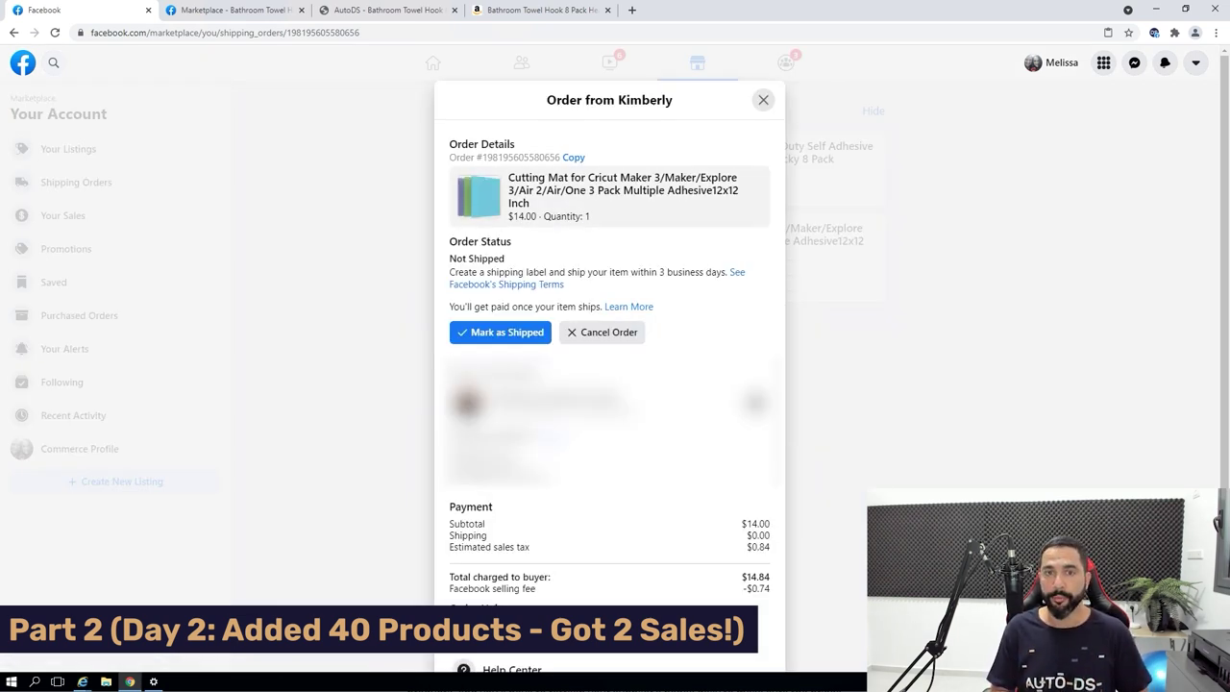
Copy the start of the sold Cutting Mat listing's title, dismiss the chat popup, and return to AutoDS.
click(615, 196)
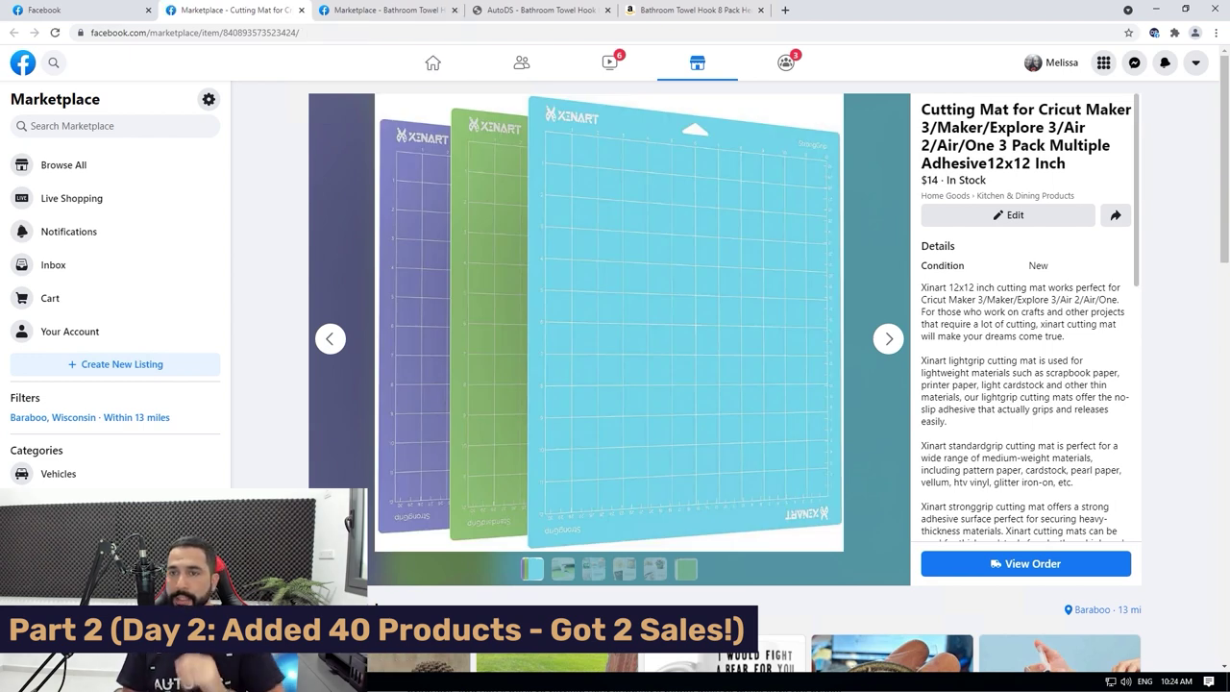
drag(979, 109, 1131, 109)
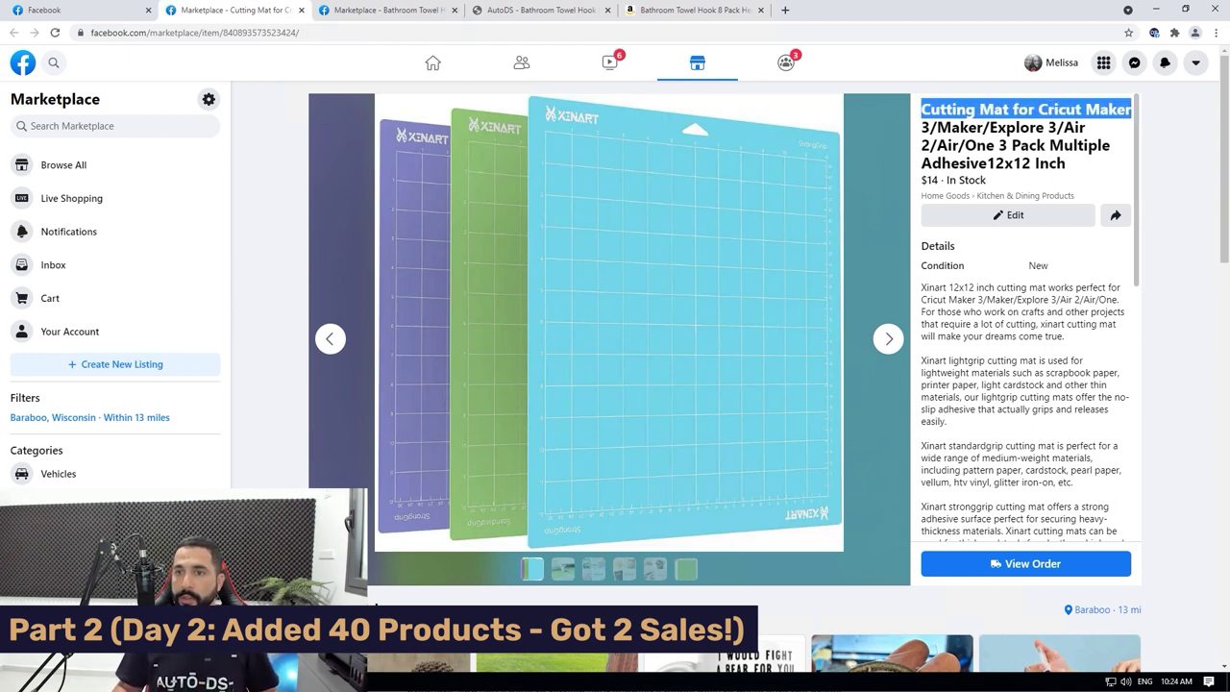
right_click(1124, 109)
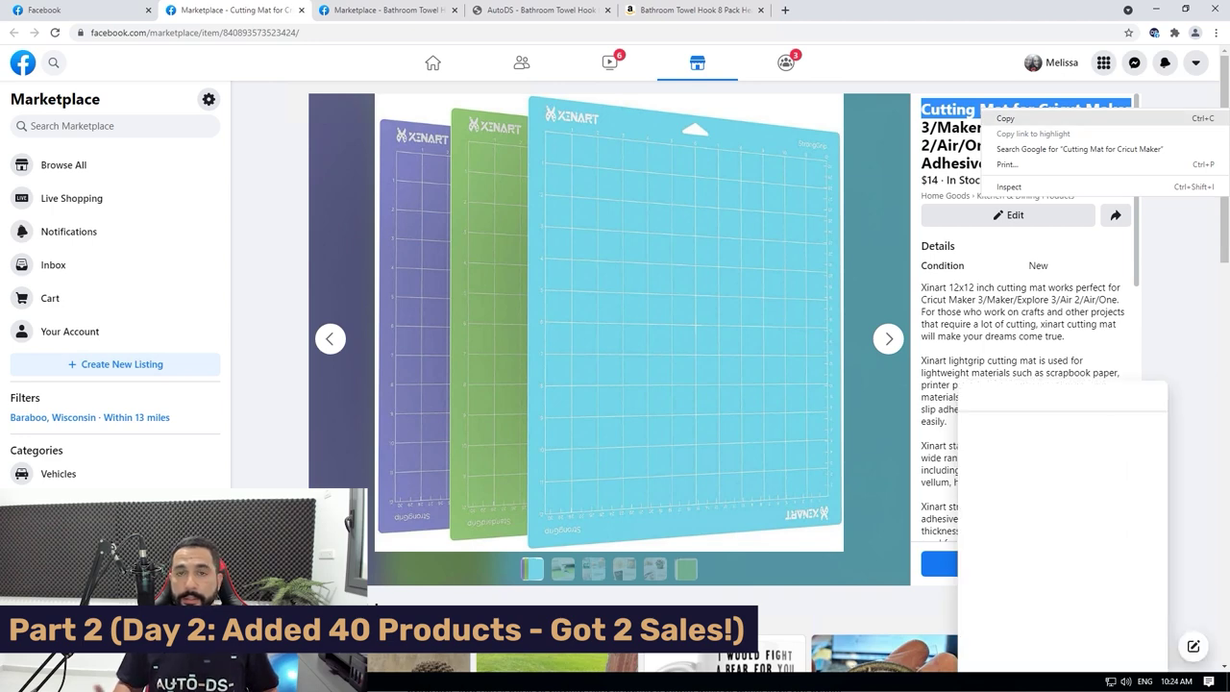
click(1019, 119)
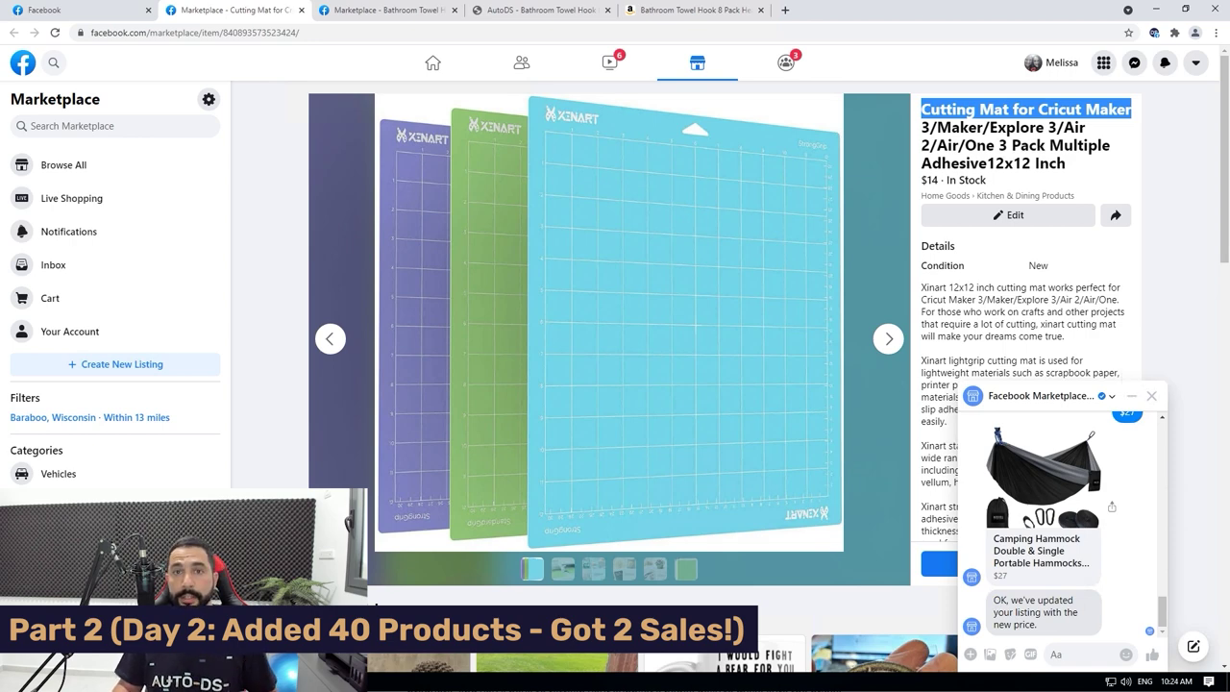
click(1151, 395)
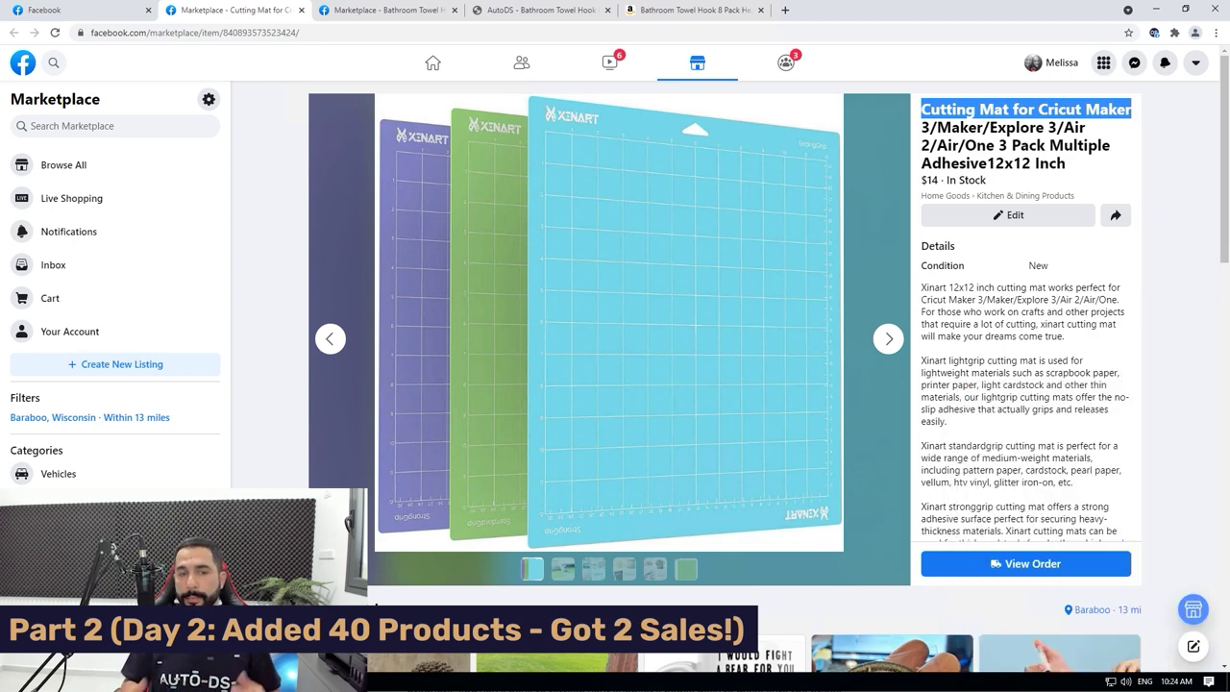
key(ctrl+4)
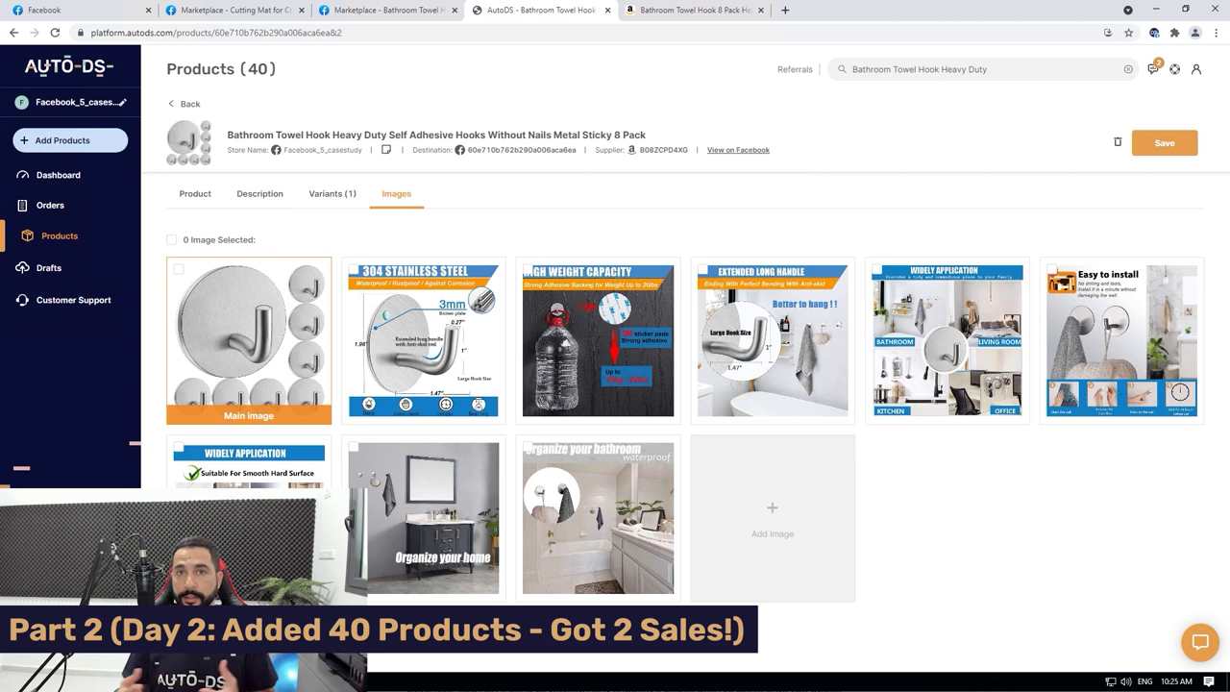
Paste the copied Cutting Mat title into the AutoDS search box.
click(989, 69)
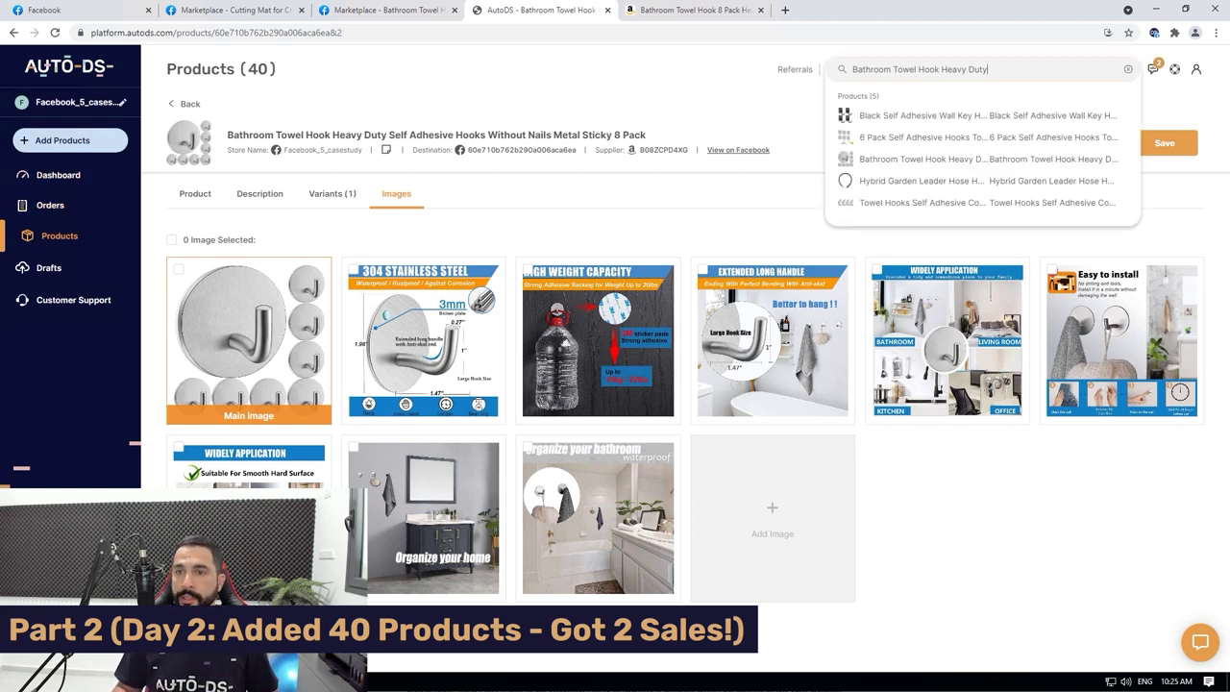
key(Escape)
right_click(951, 71)
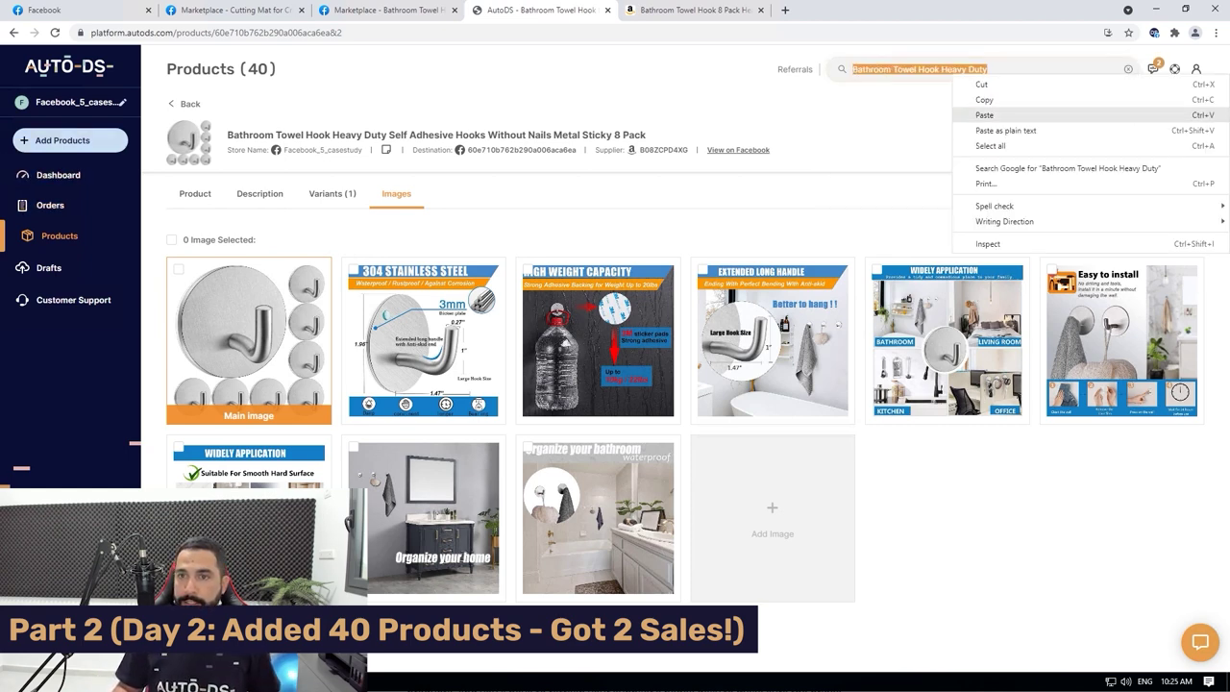
click(970, 115)
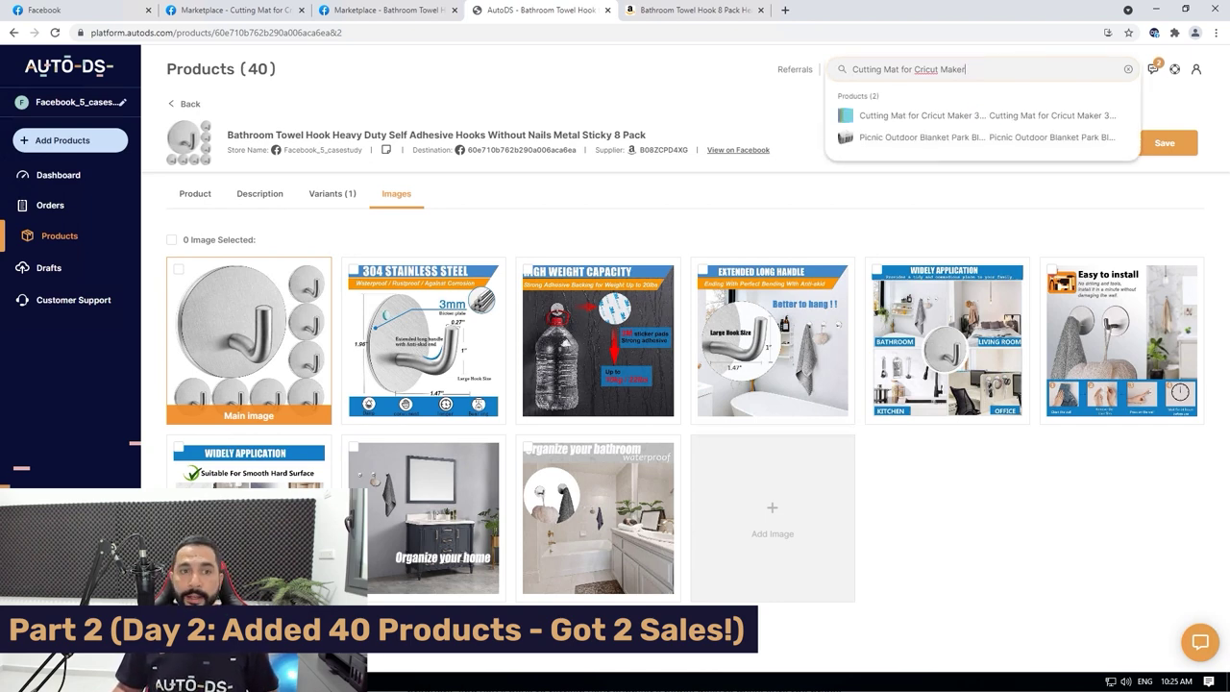
Open the Cutting Mat for Cricut Maker product and its Amazon supplier page.
click(971, 115)
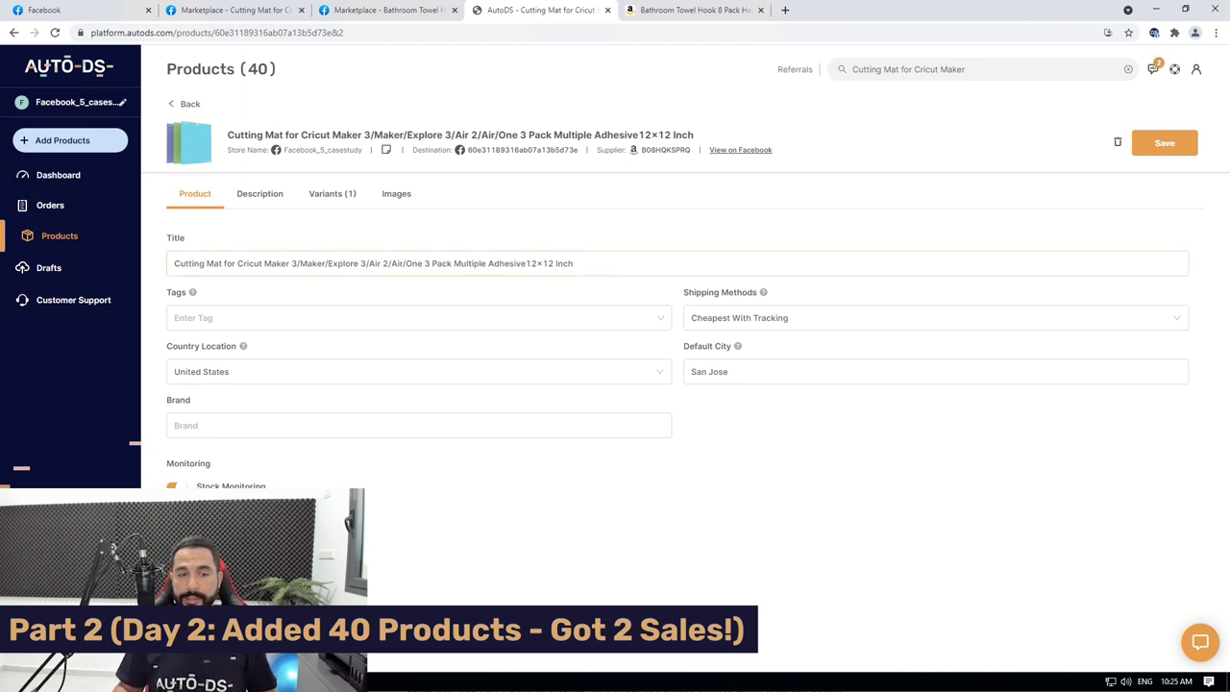
click(418, 425)
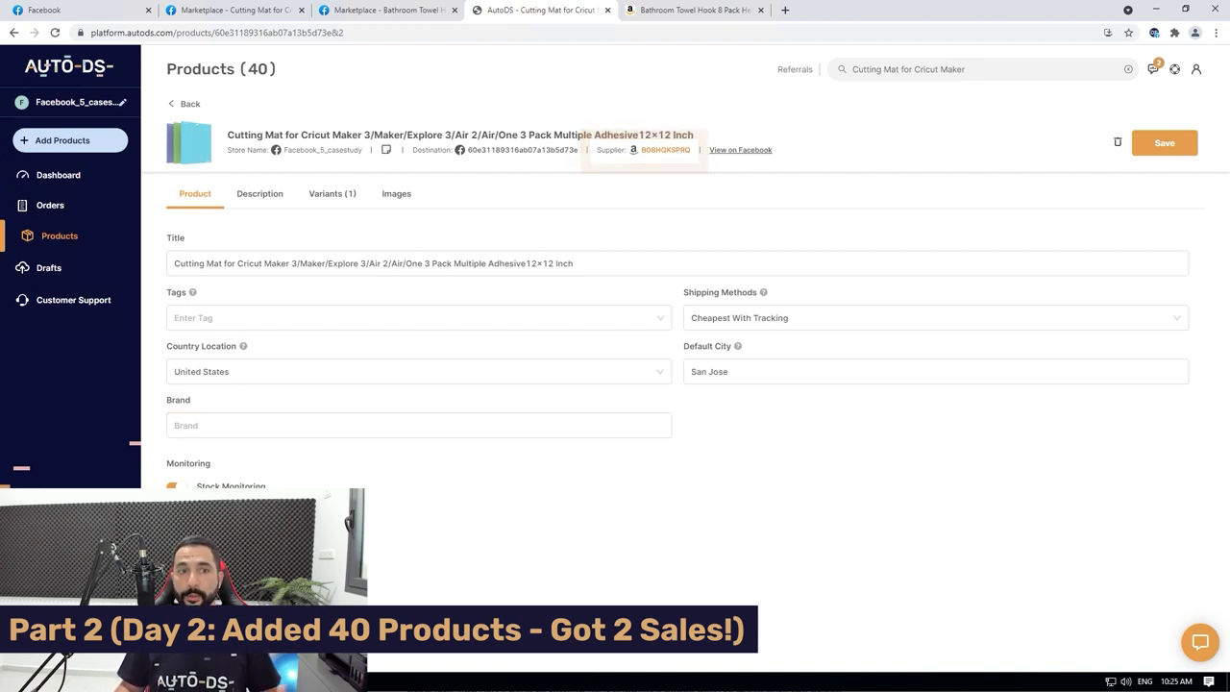
click(665, 150)
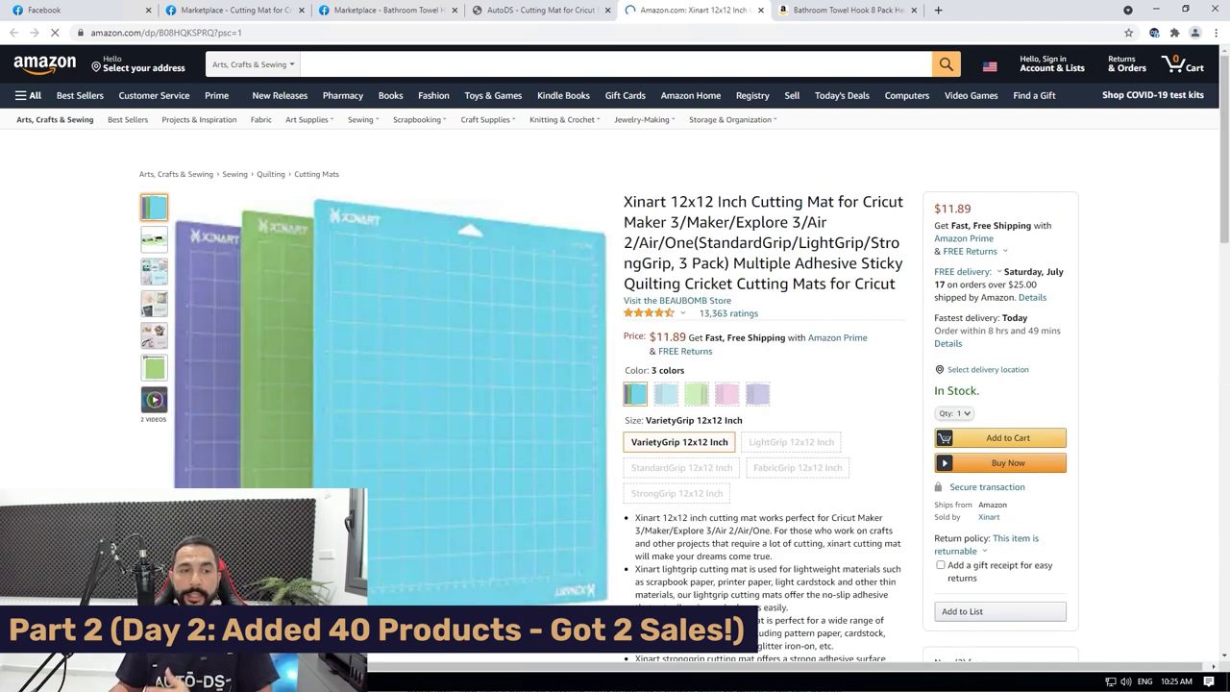
Leave the Amazon cutting mat page for the previous tab.
key(ctrl+shift+Tab)
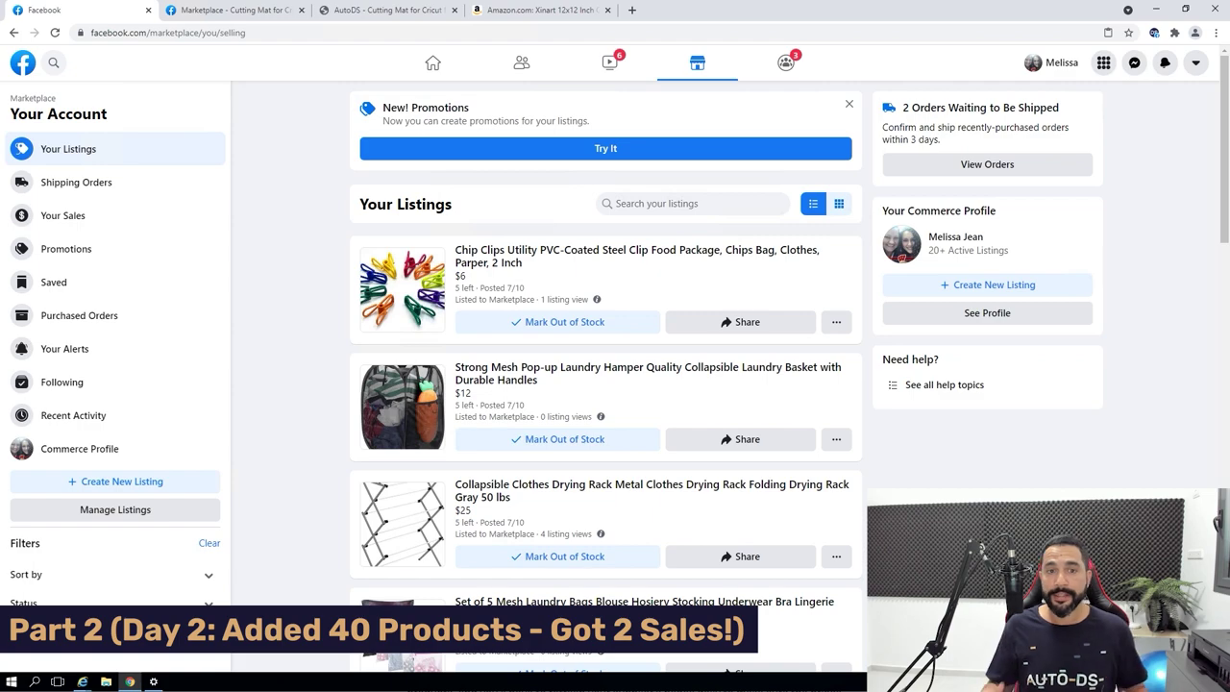
scroll(605, 384, down, 7)
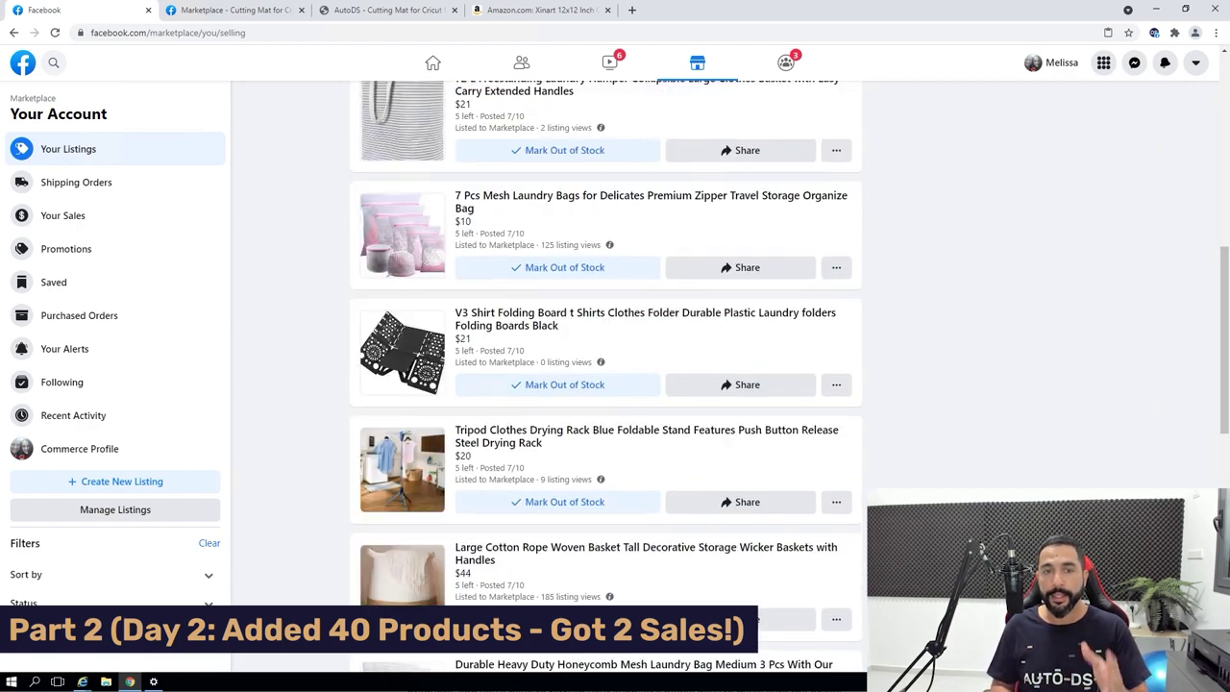
scroll(606, 384, down, 8)
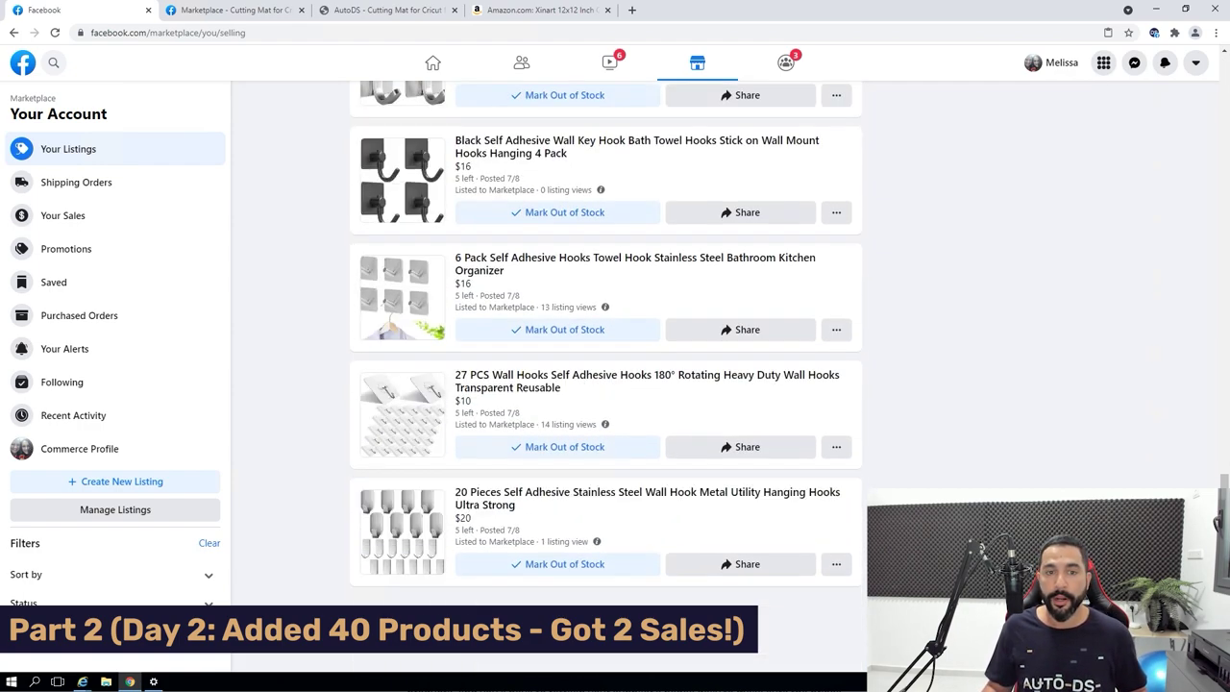
scroll(605, 384, down, 2)
scroll(605, 385, down, 3)
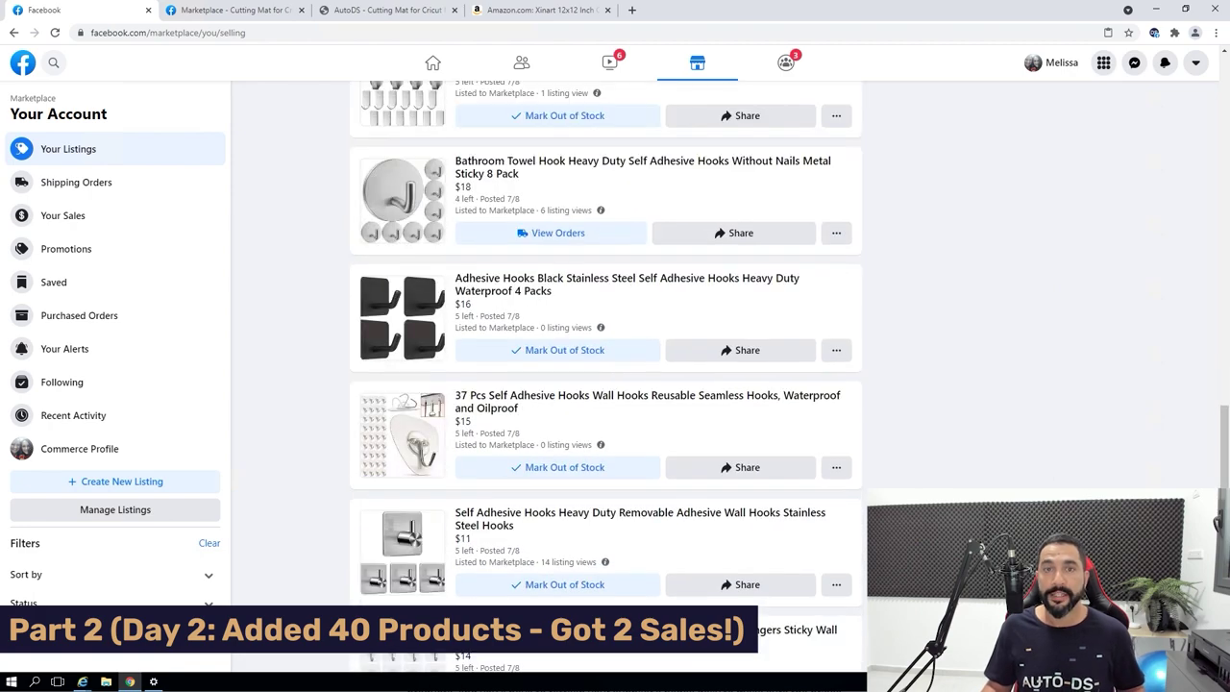
scroll(605, 384, down, 4)
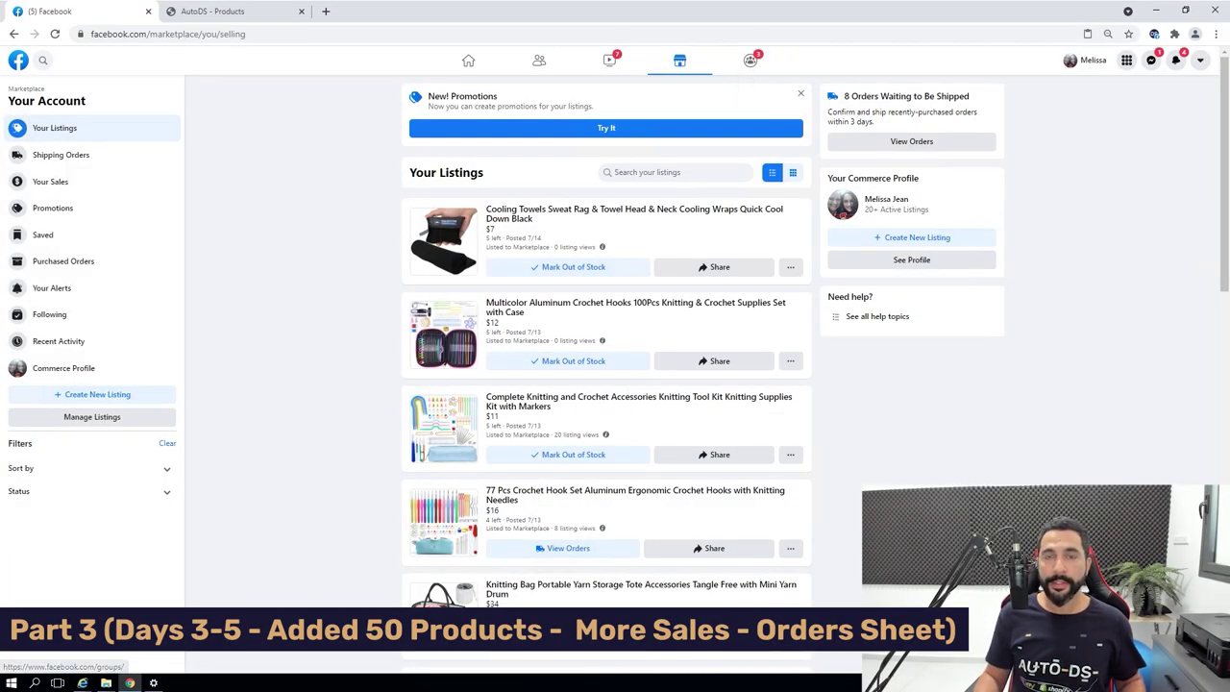
Scroll through Marketplace Your Listings to review the listings that have orders.
scroll(606, 375, down, 1)
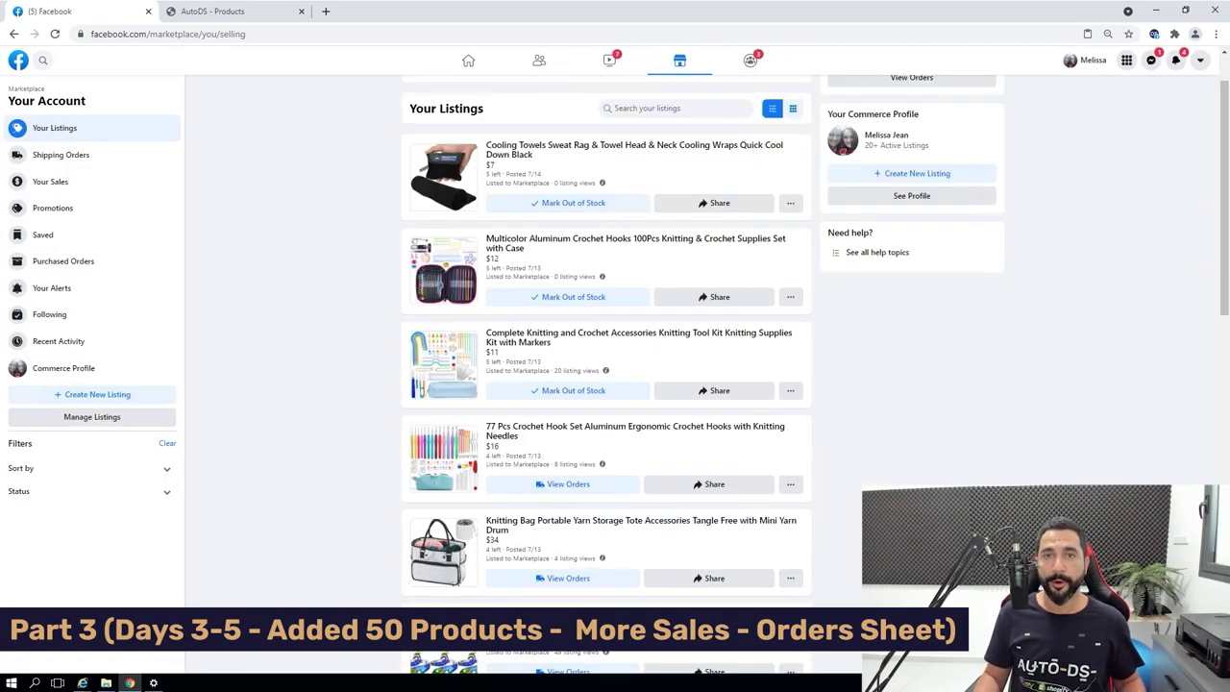
scroll(606, 375, down, 3)
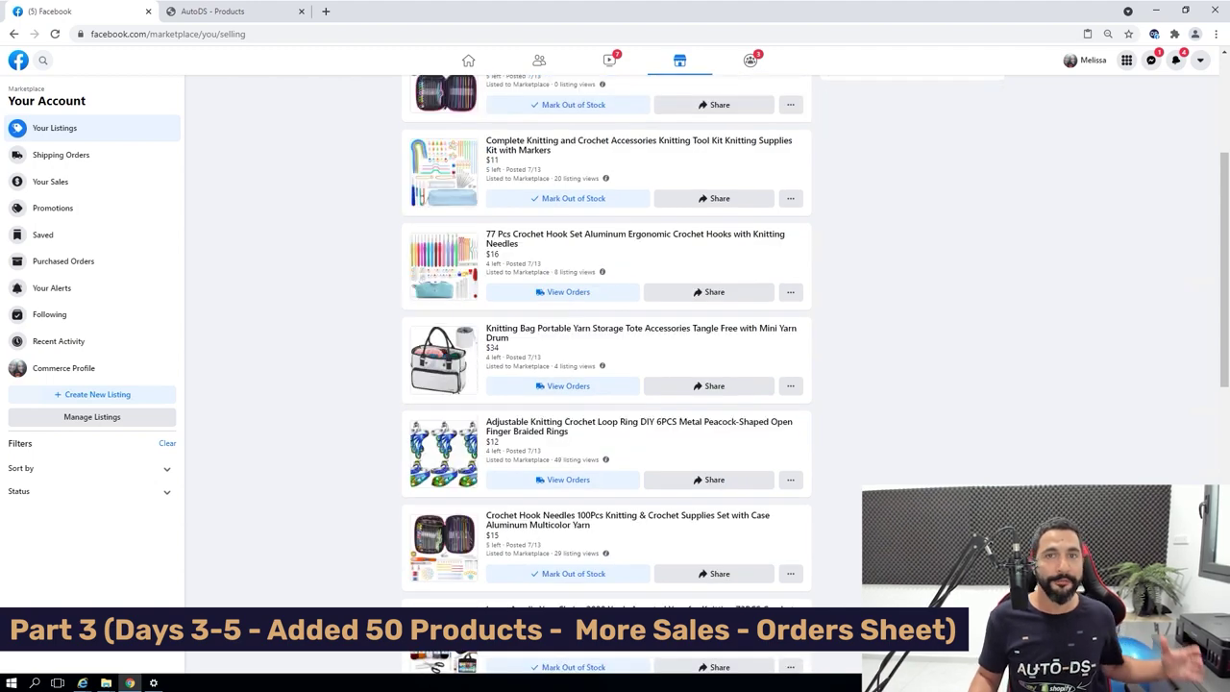
scroll(607, 374, down, 3)
scroll(607, 374, down, 5)
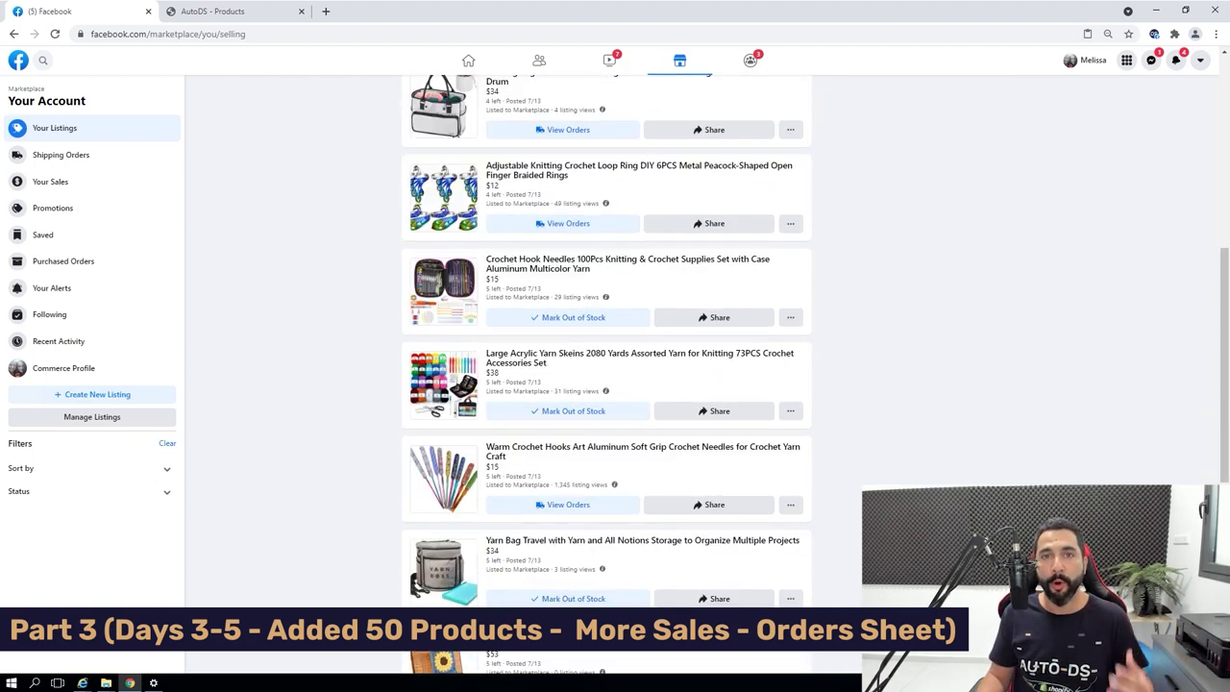
scroll(607, 375, down, 2)
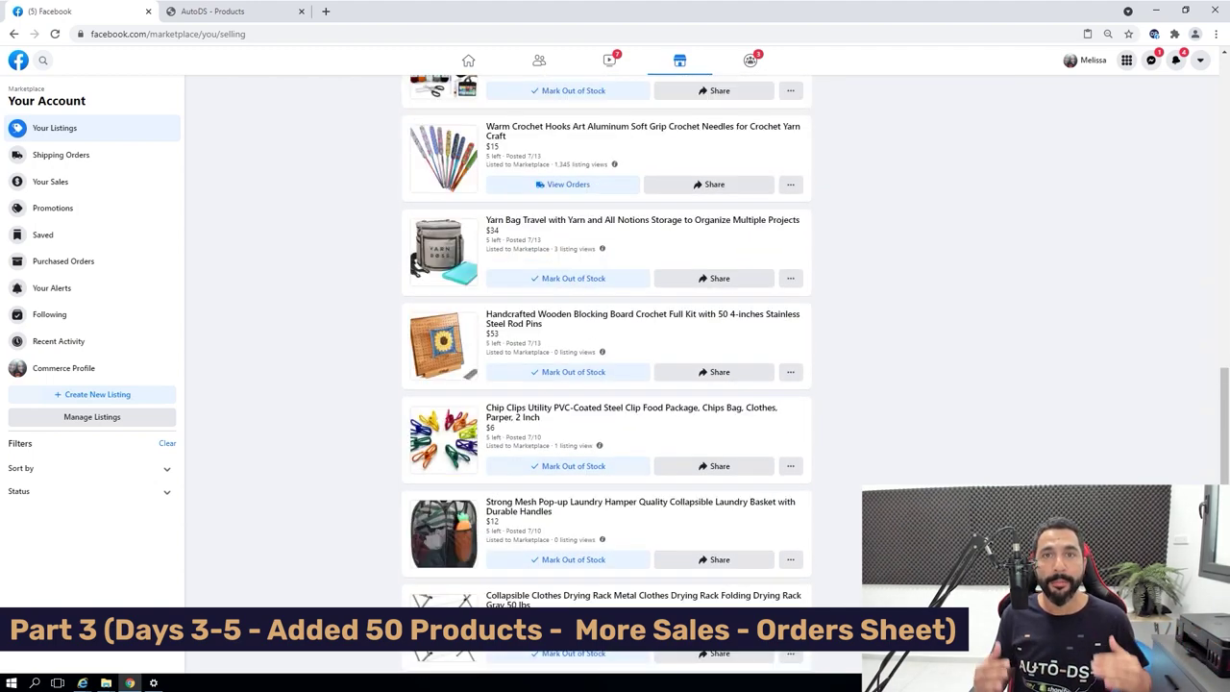
scroll(607, 375, up, 6)
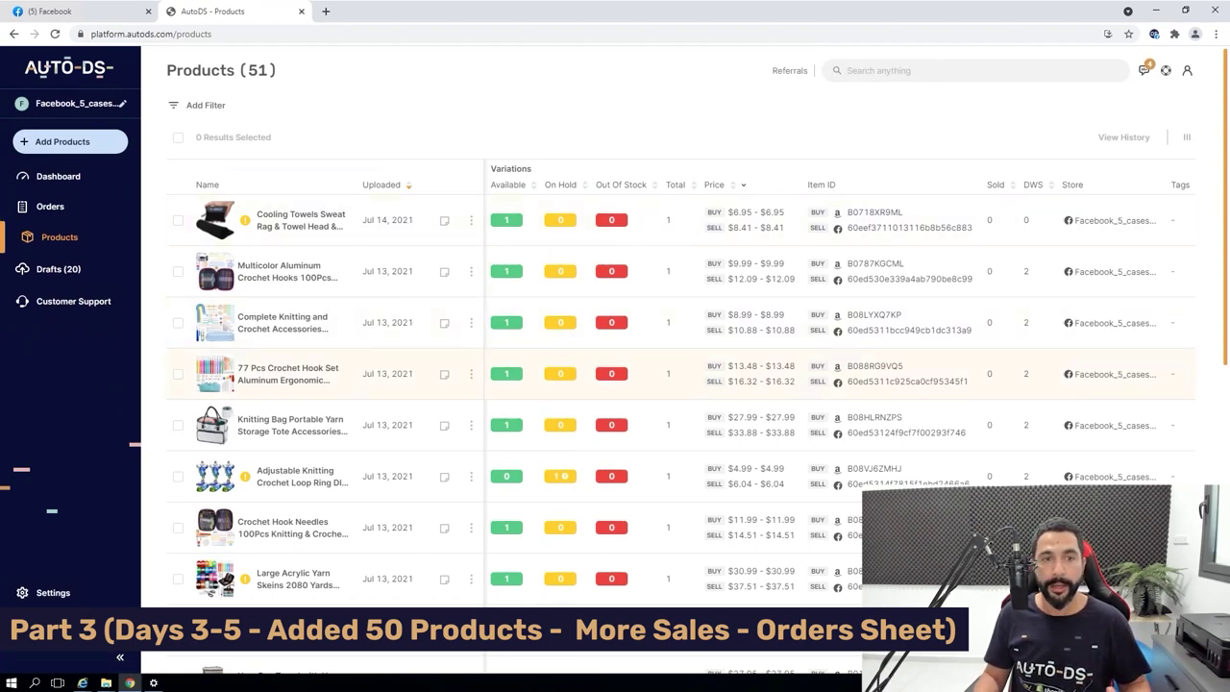
Scroll the AutoDS Products table and select the crochet hooks' 10.48 price.
scroll(288, 413, down, 1)
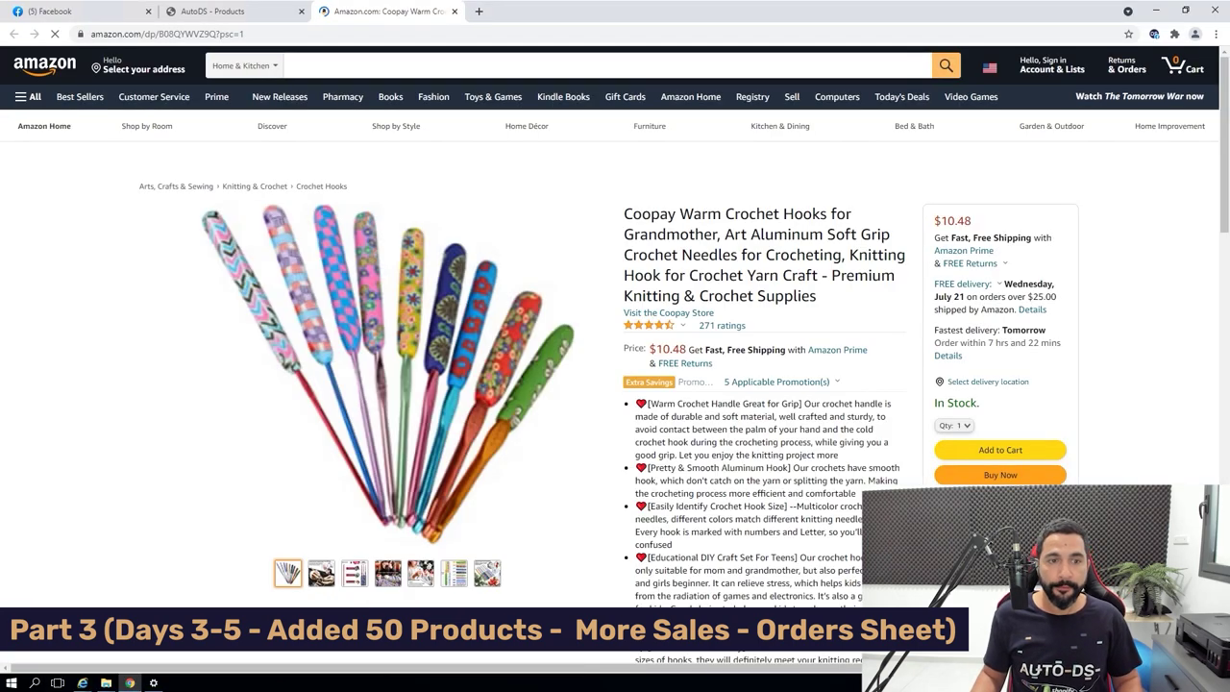
double_click(956, 221)
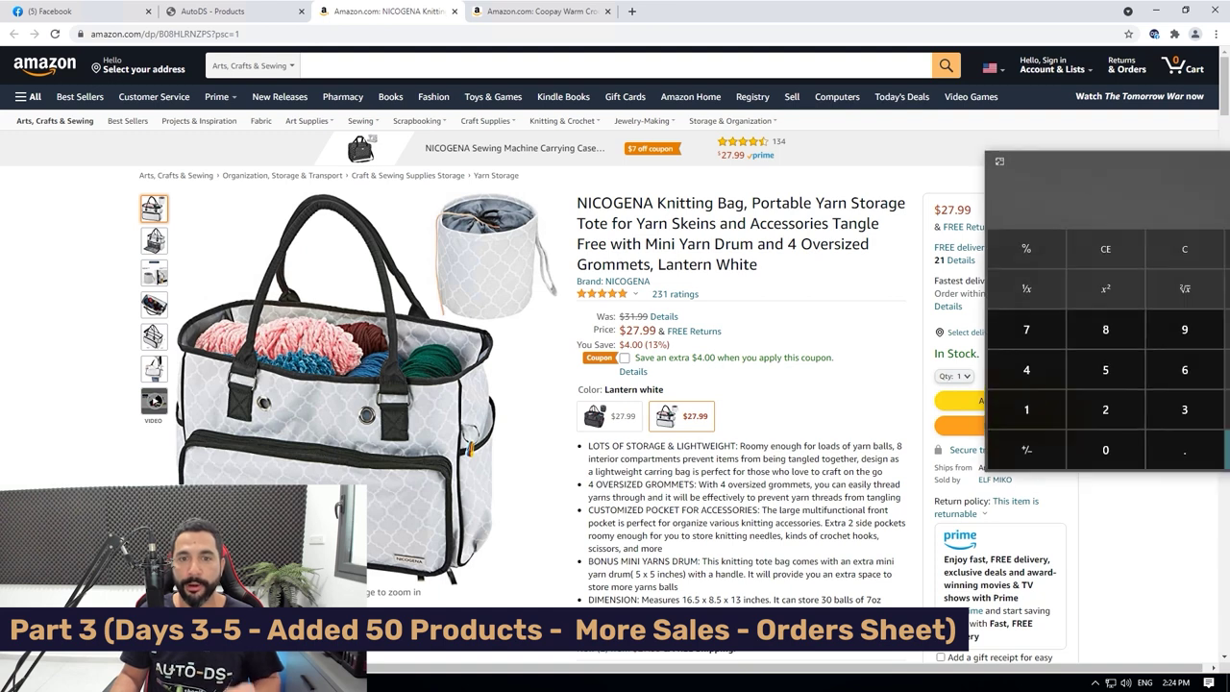
Place Calculator beside the price, compute 27.99 / 0.95, then clear the display.
drag(1060, 139, 962, 356)
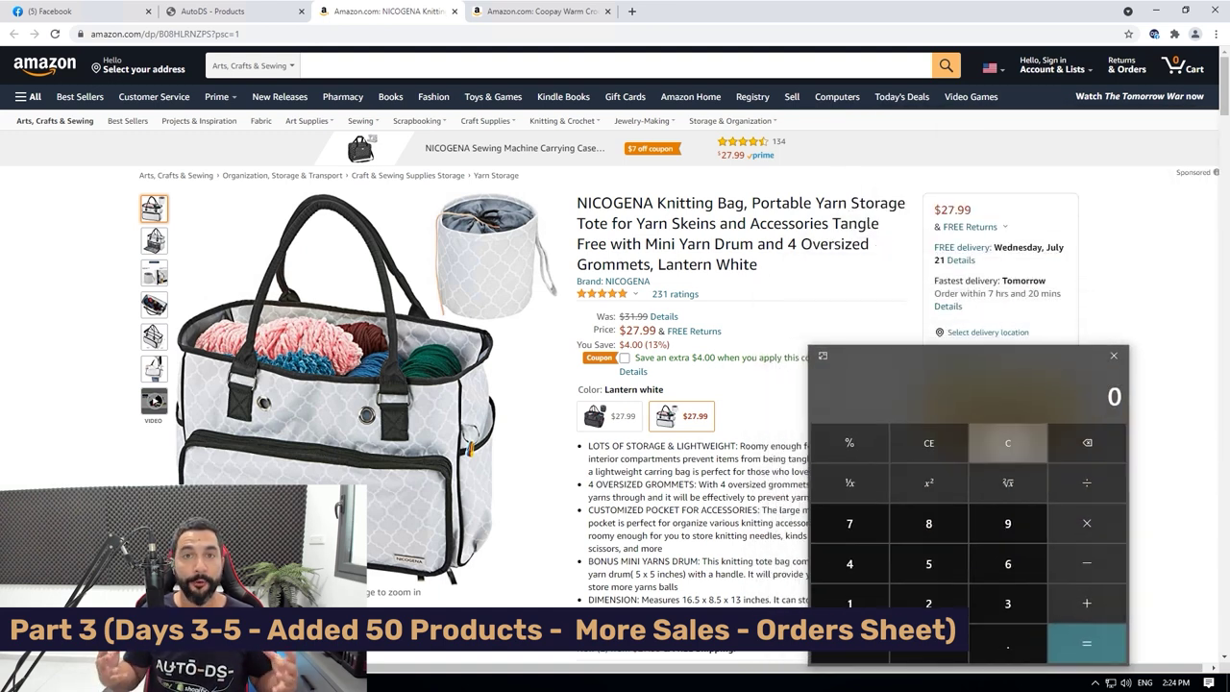
text(27.99)
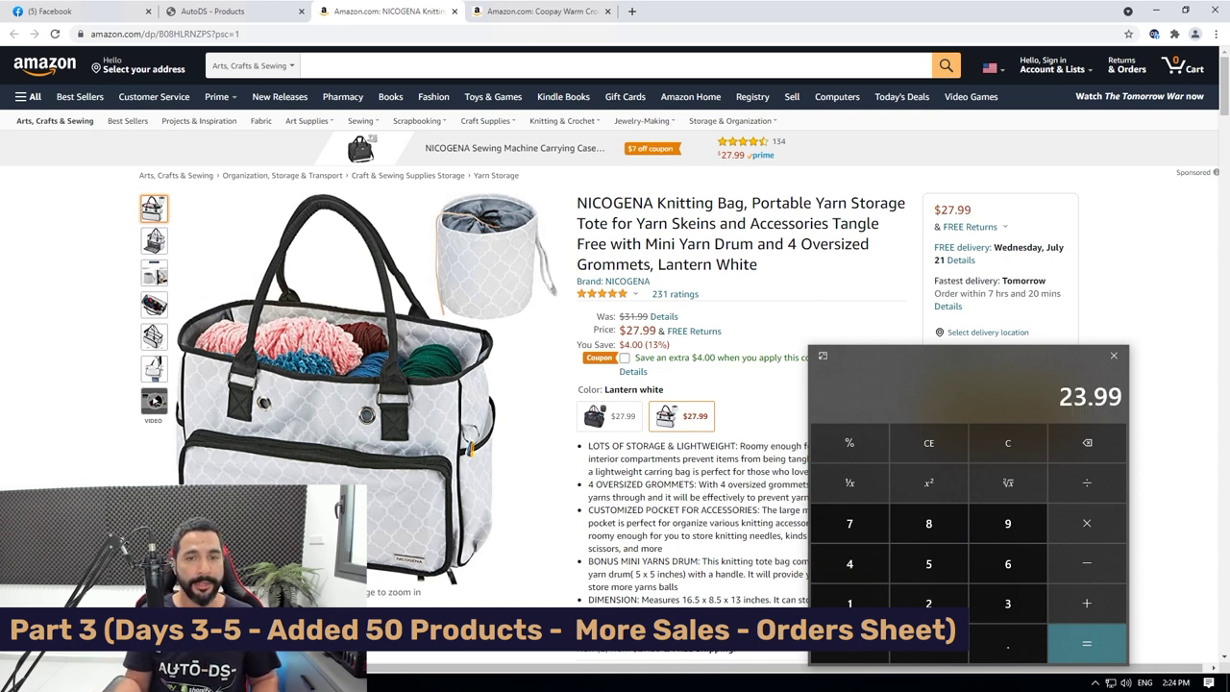
text(/0.95)
key(Return)
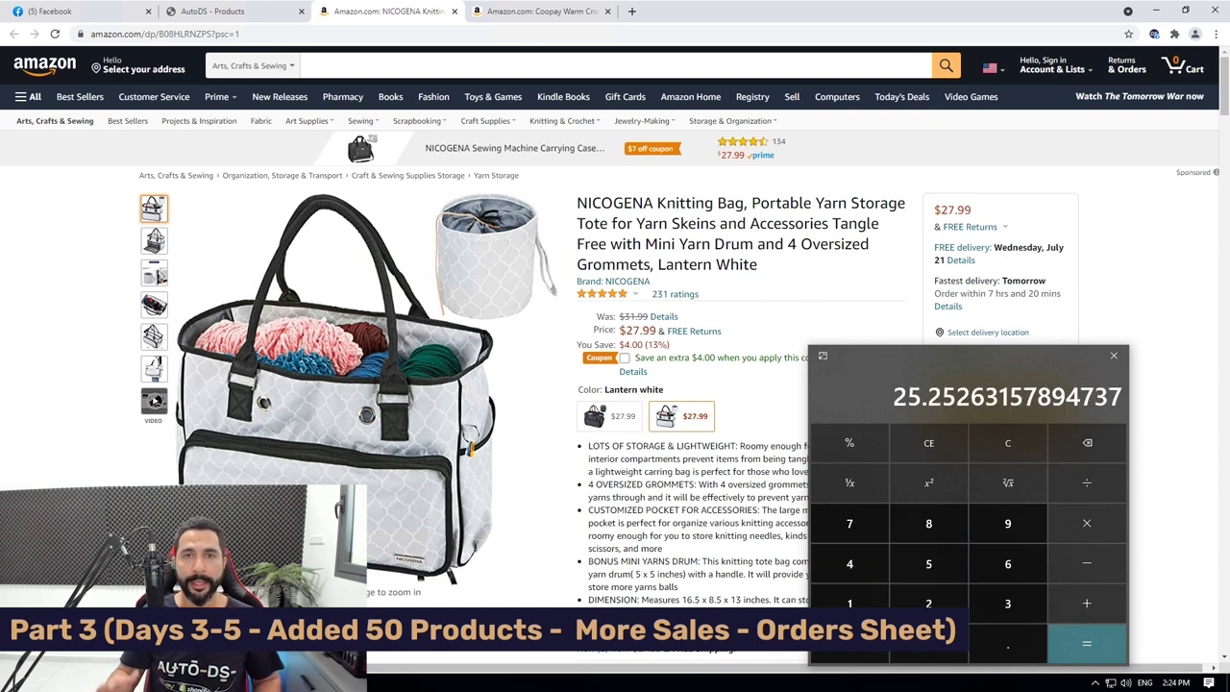
key(Escape)
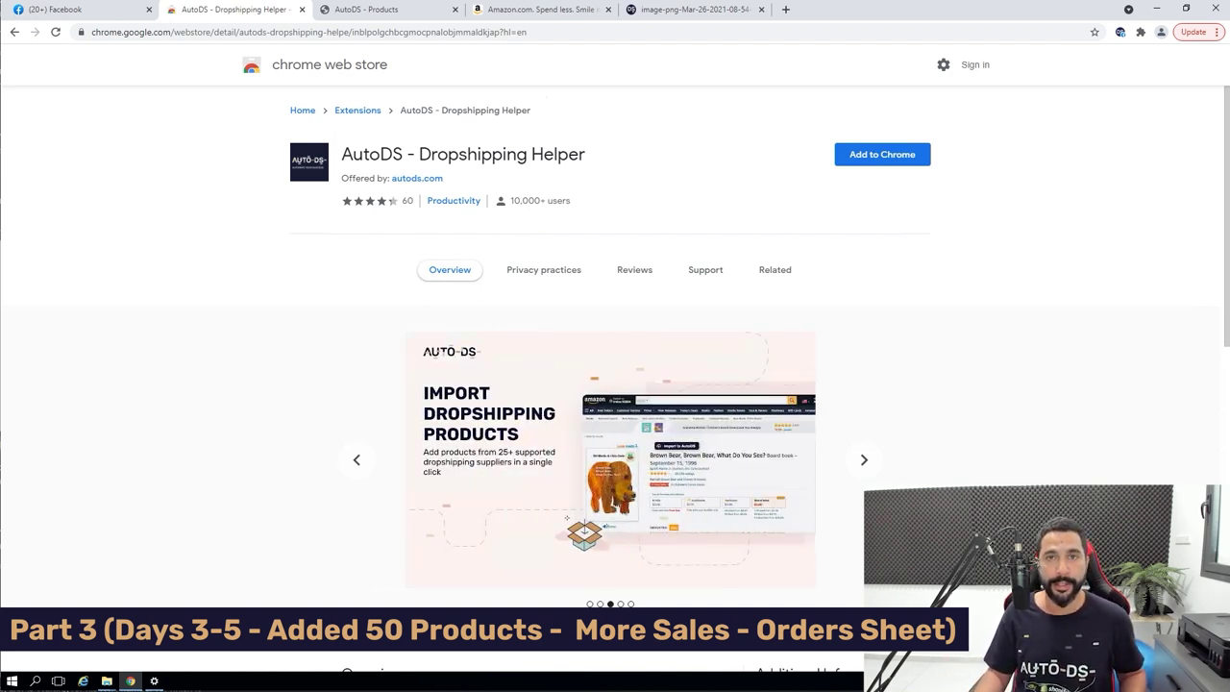
Switch to the Facebook tab showing the order's payment details.
key(ctrl+1)
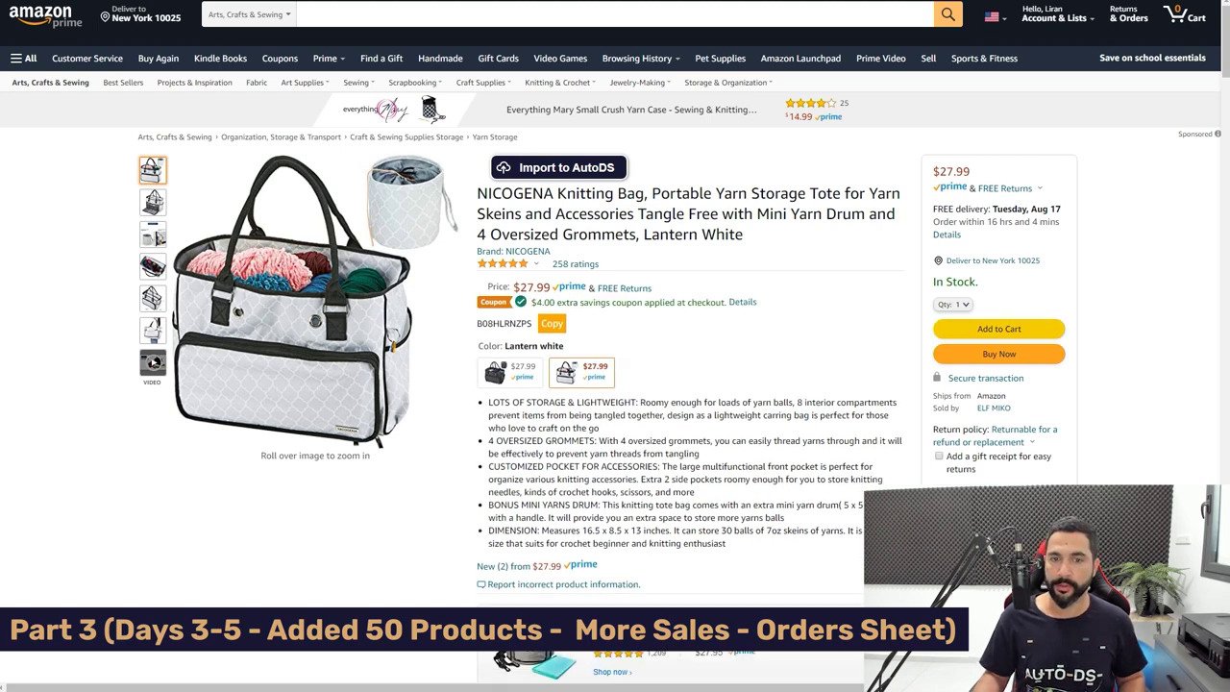
Add the NICOGENA knitting bag to the Amazon cart and view the cart.
click(980, 332)
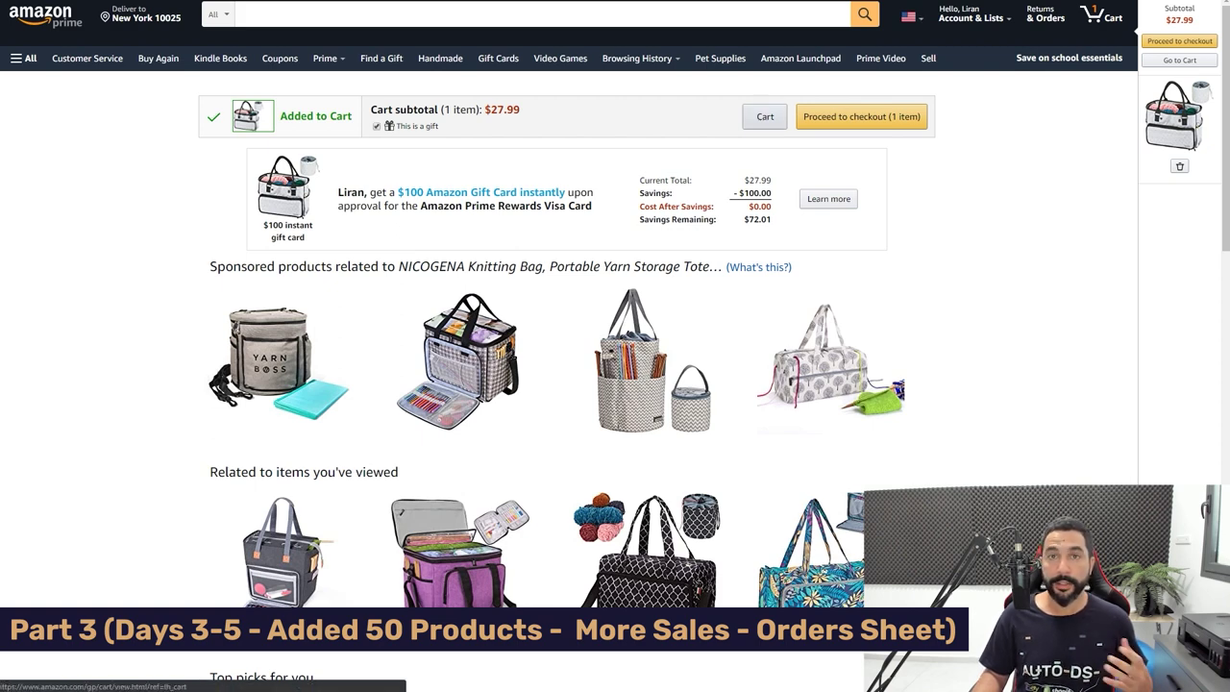
click(765, 117)
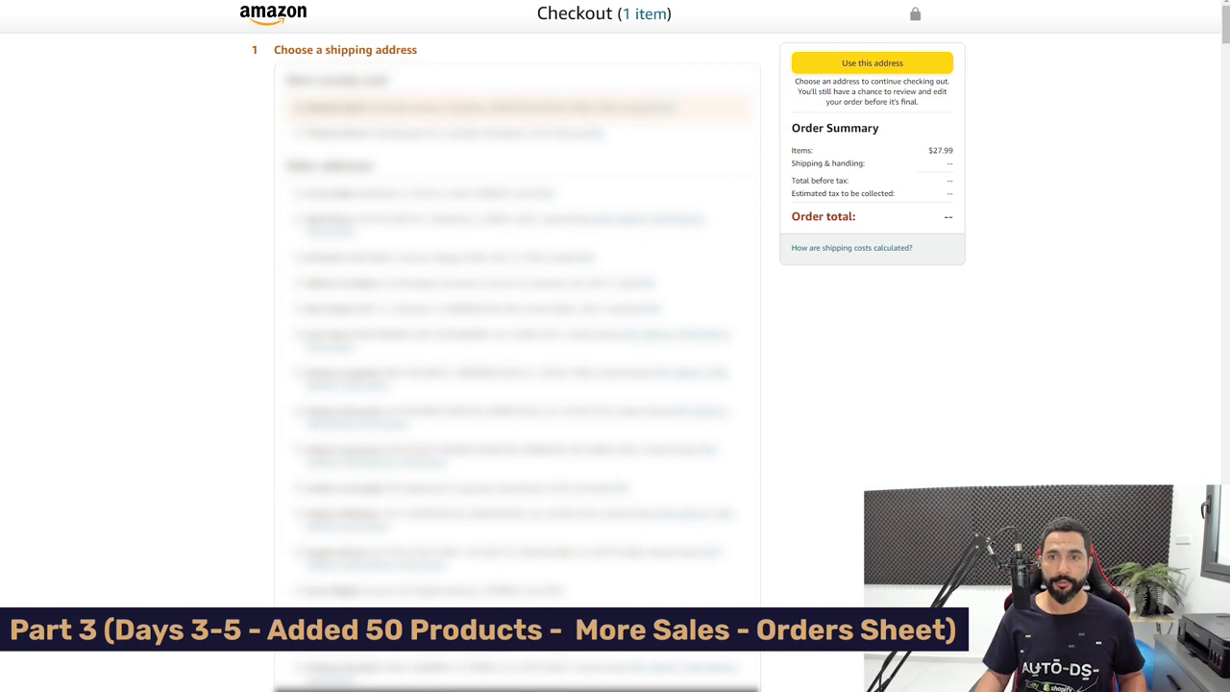
Find 'Add a new address' on the checkout page and confirm United States as the country.
scroll(517, 384, down, 10)
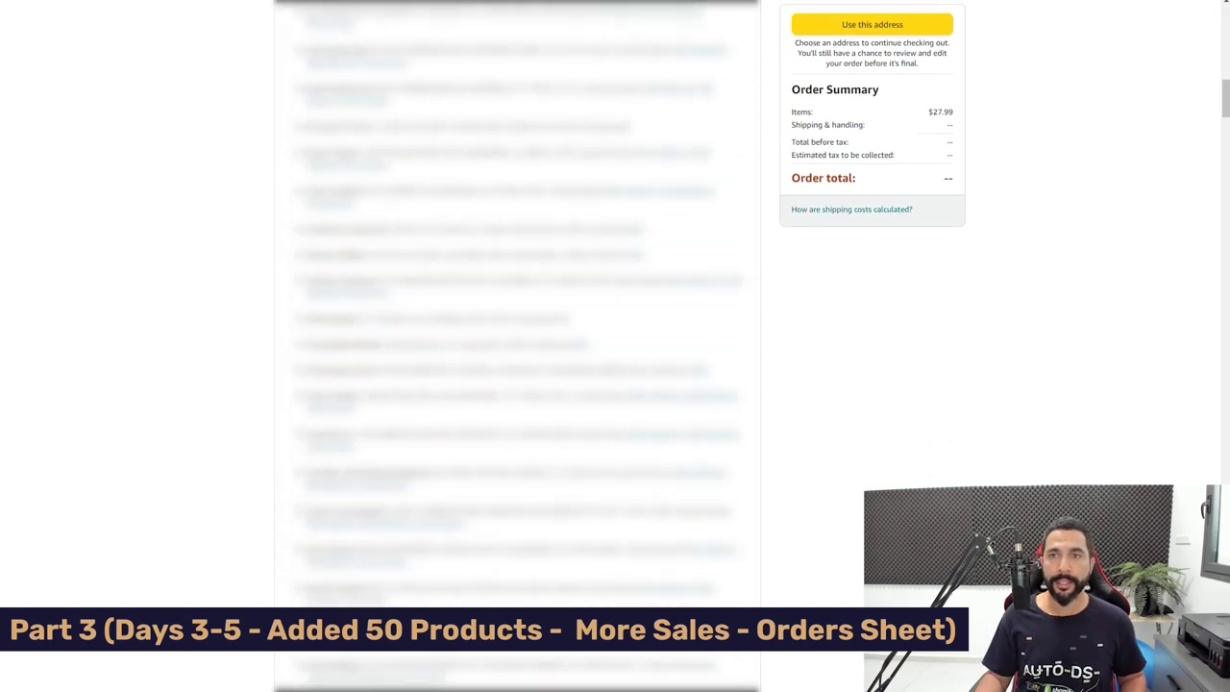
scroll(517, 346, down, 10)
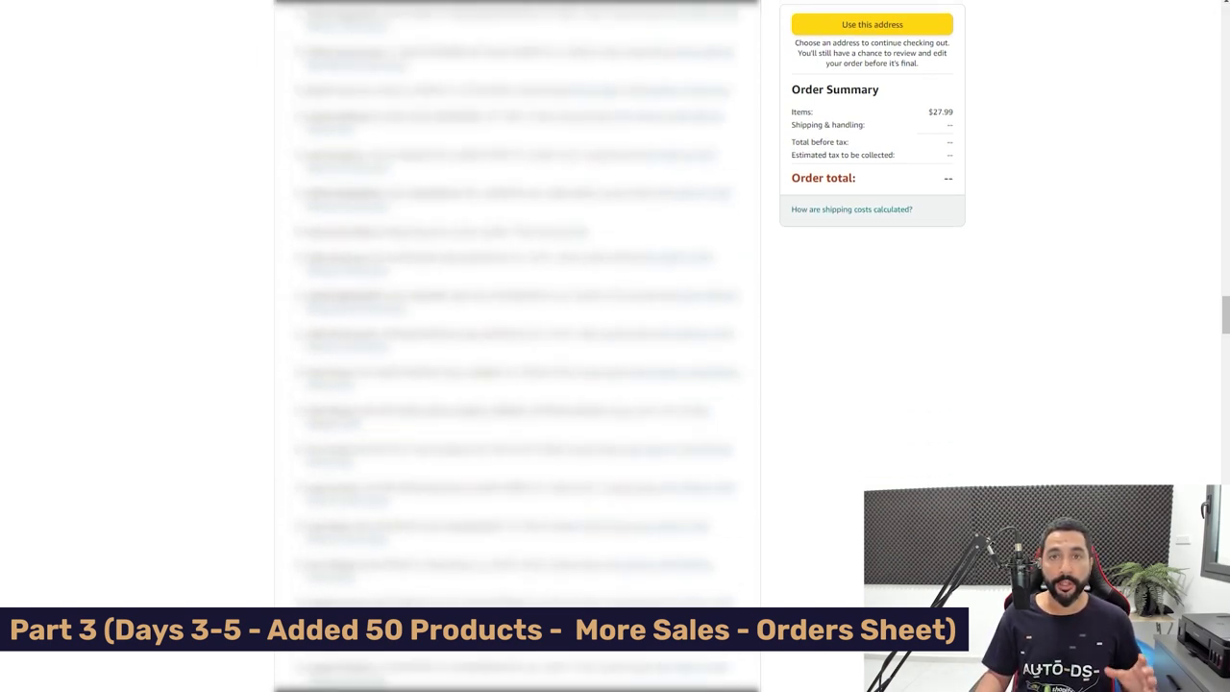
scroll(517, 346, down, 10)
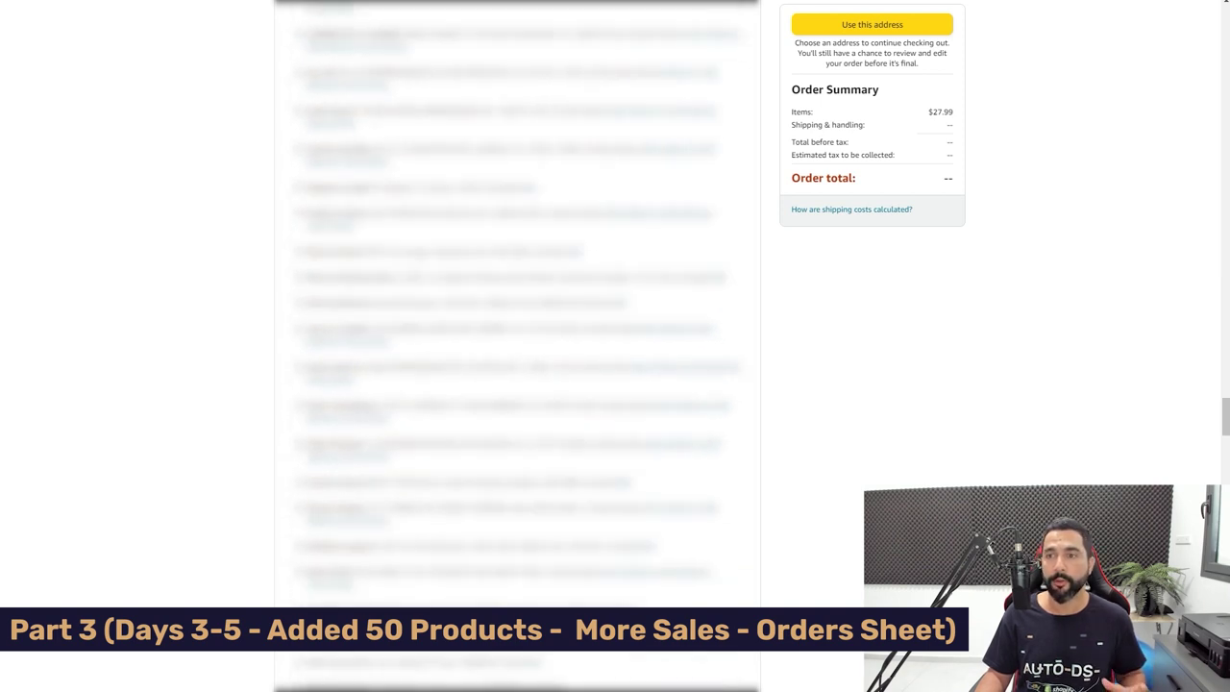
scroll(517, 346, down, 5)
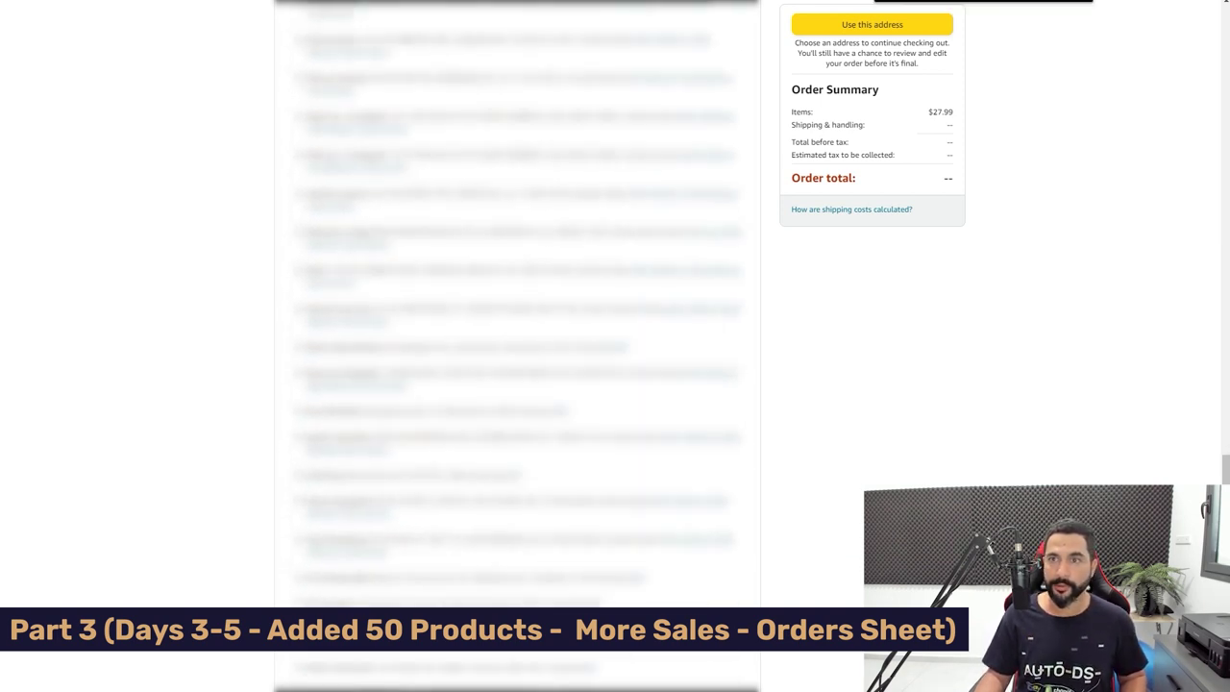
text(add a )
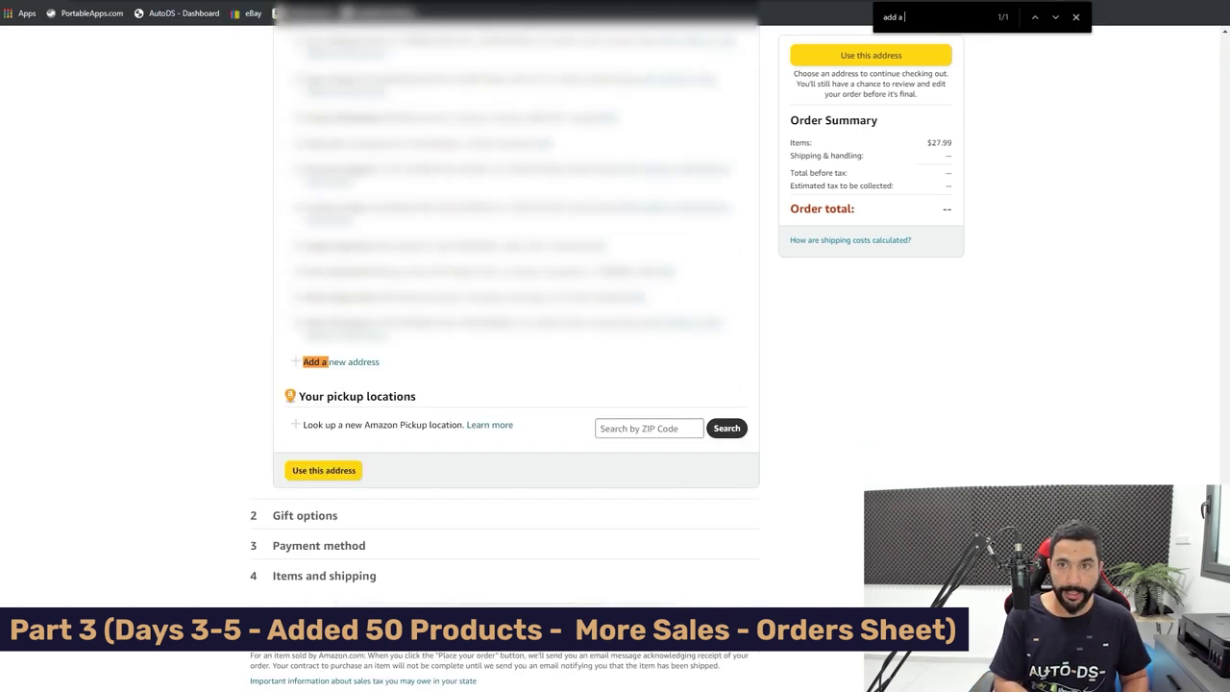
text(new)
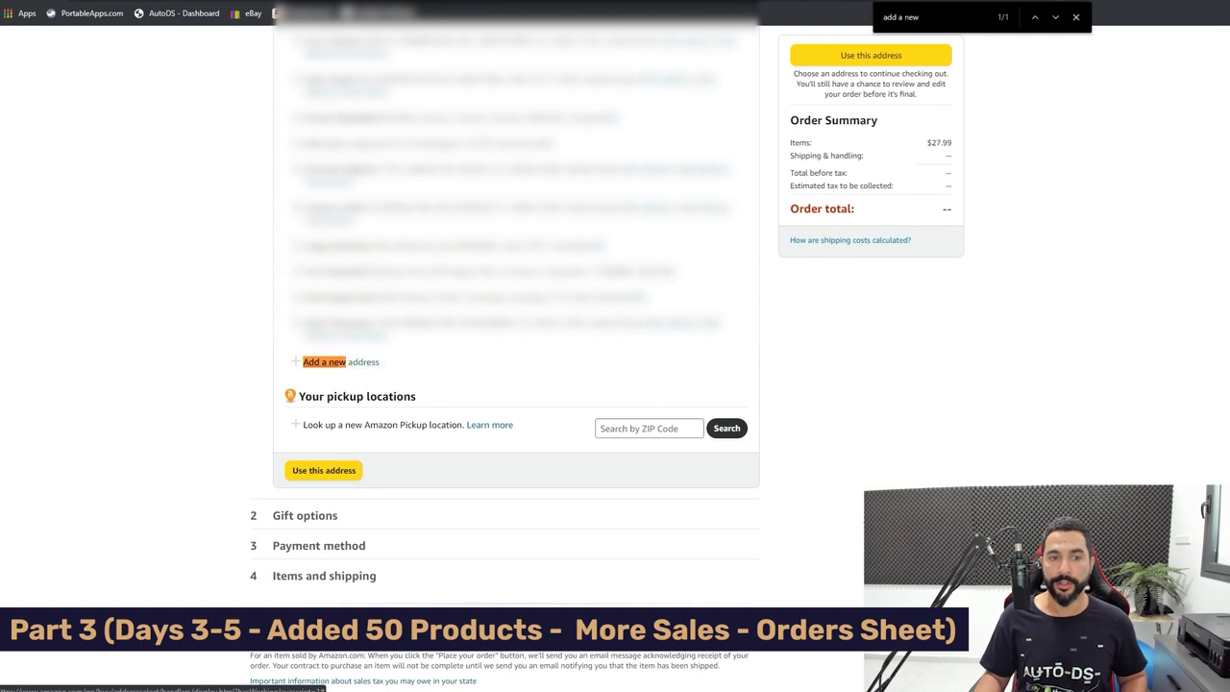
click(363, 361)
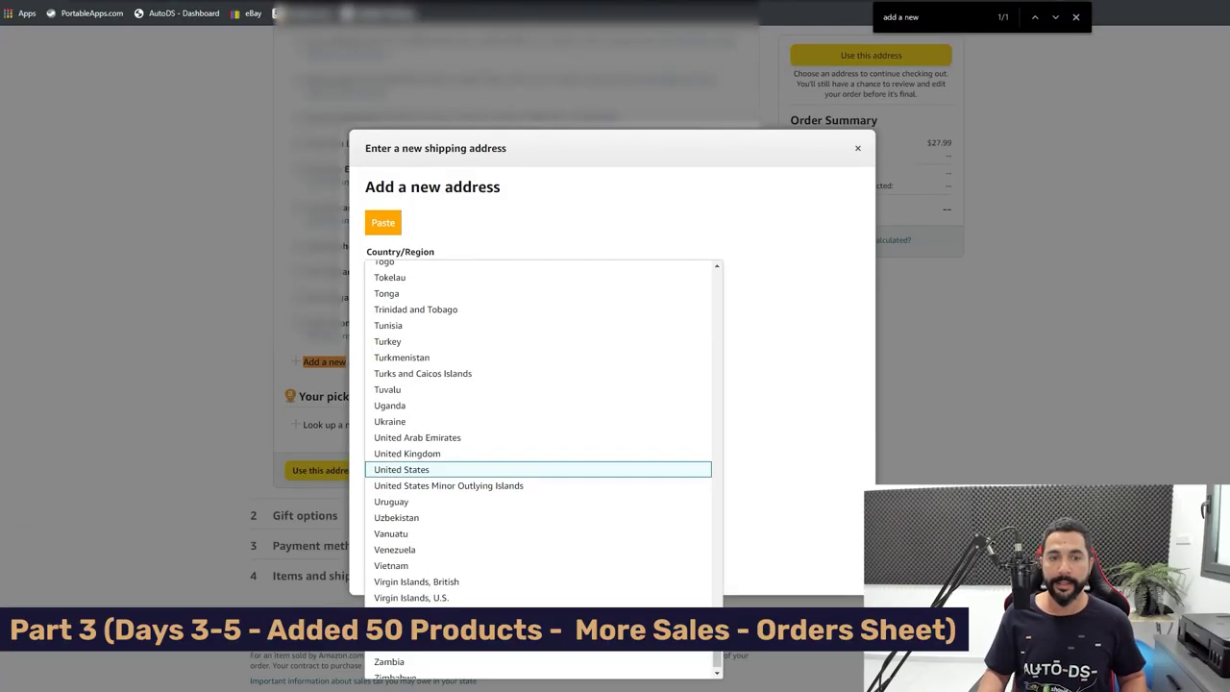
key(Return)
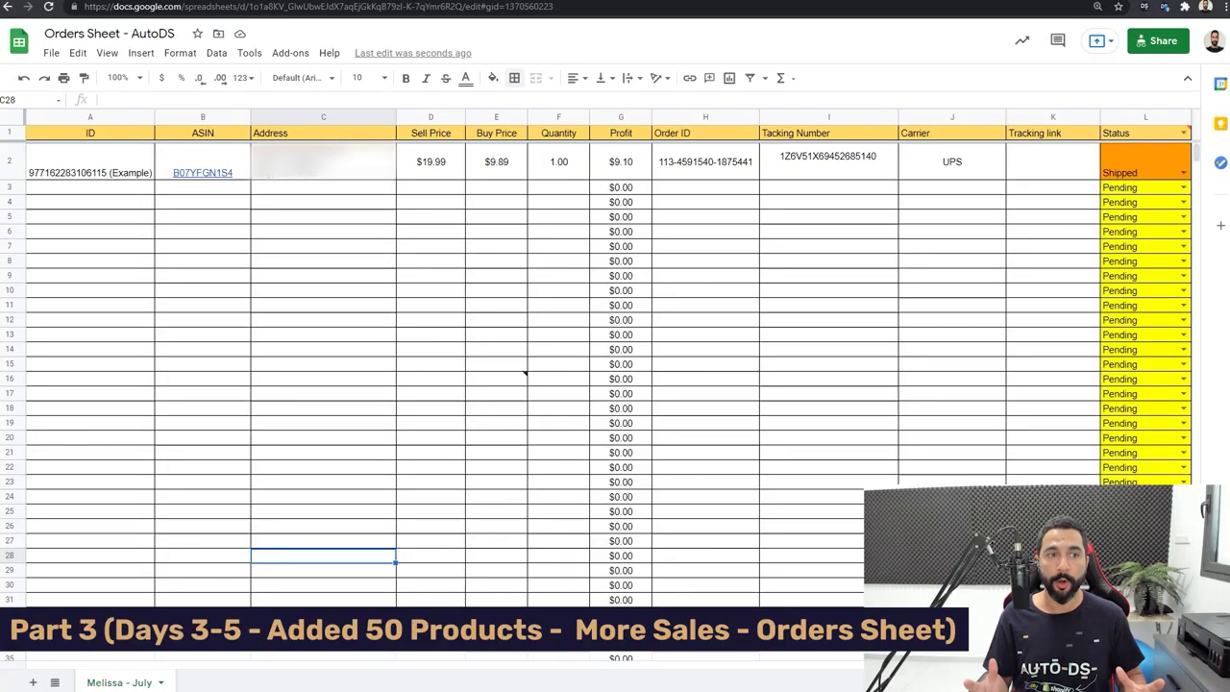
click(323, 232)
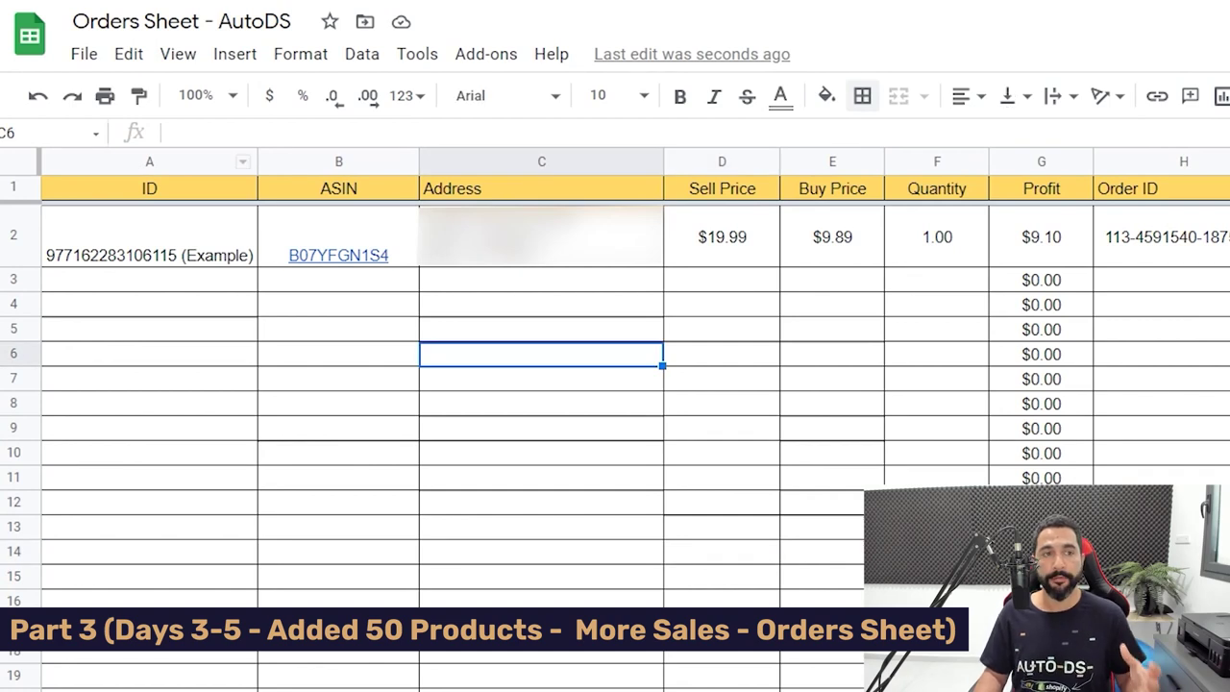
click(149, 237)
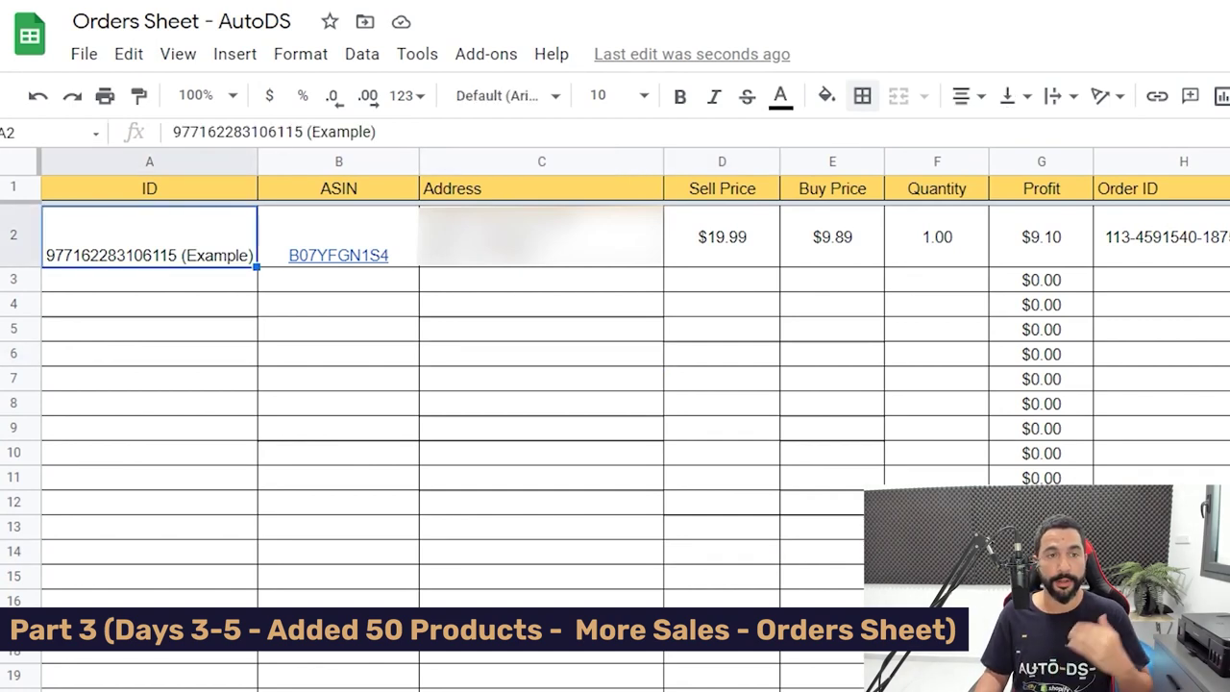
click(338, 188)
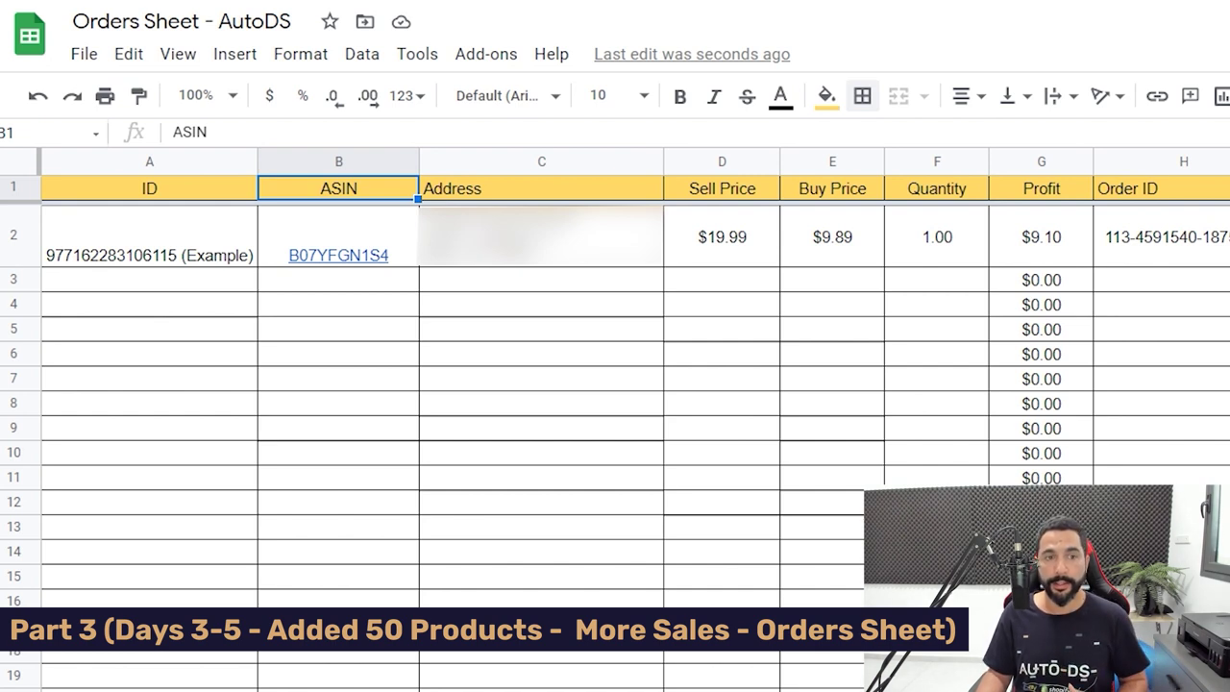
click(339, 237)
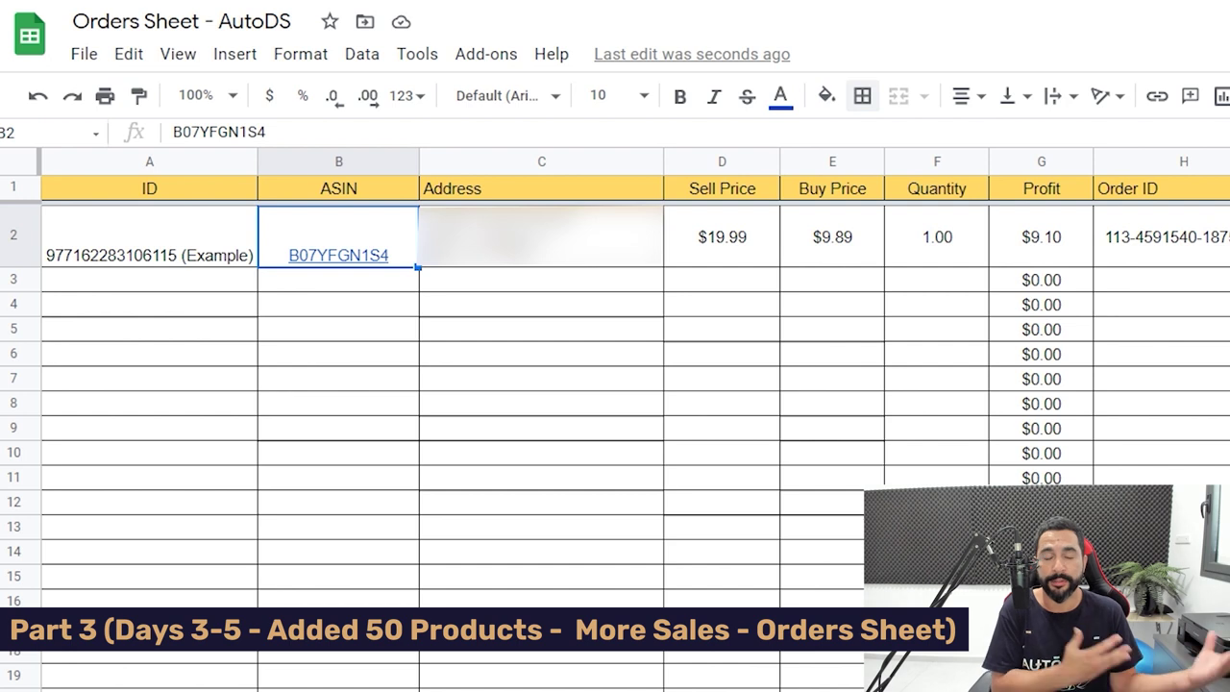
drag(541, 188, 541, 237)
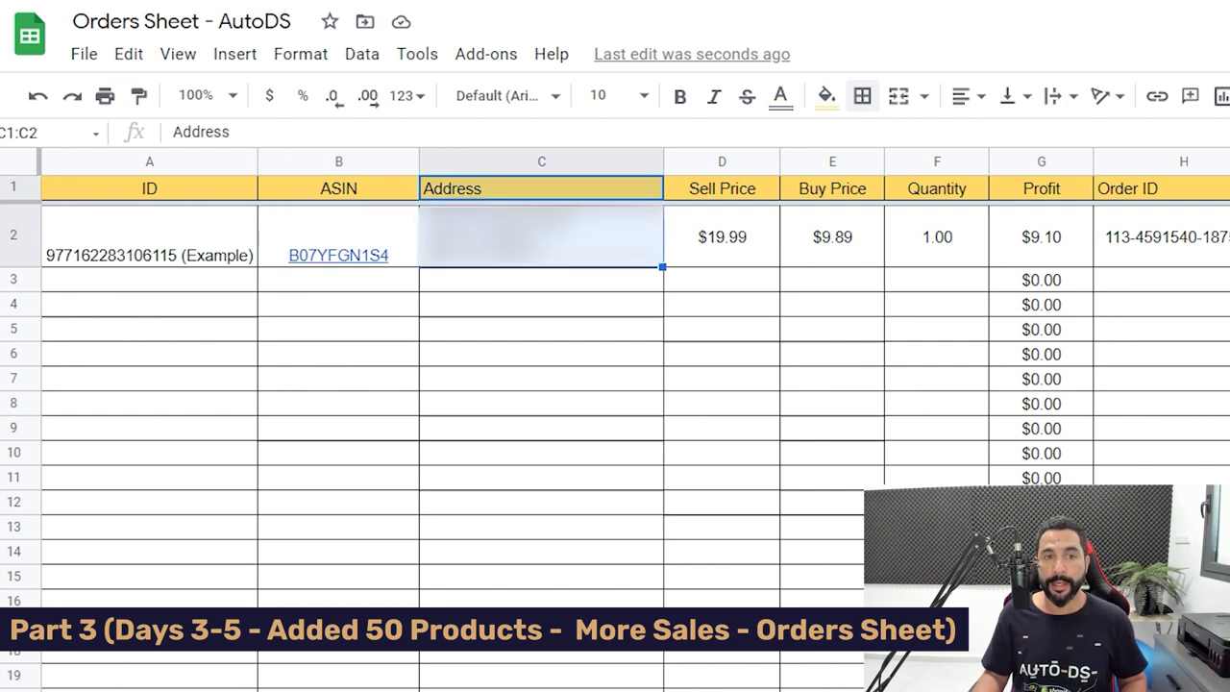
click(541, 236)
drag(722, 188, 722, 236)
click(722, 161)
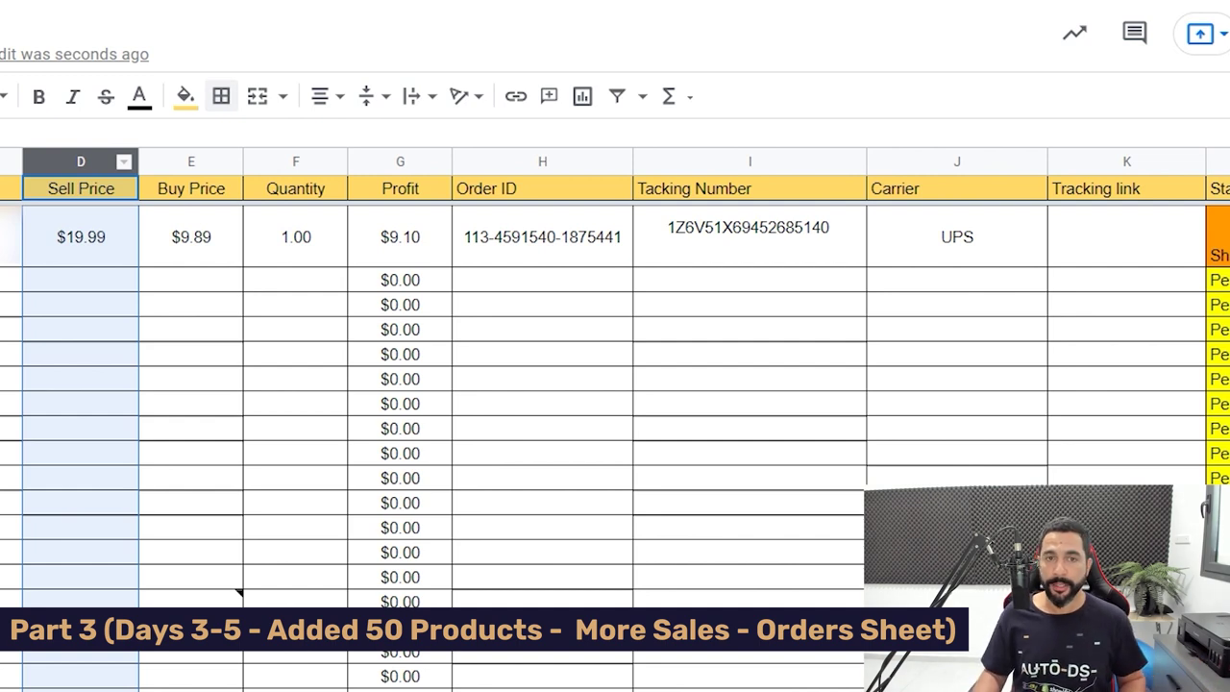
click(191, 161)
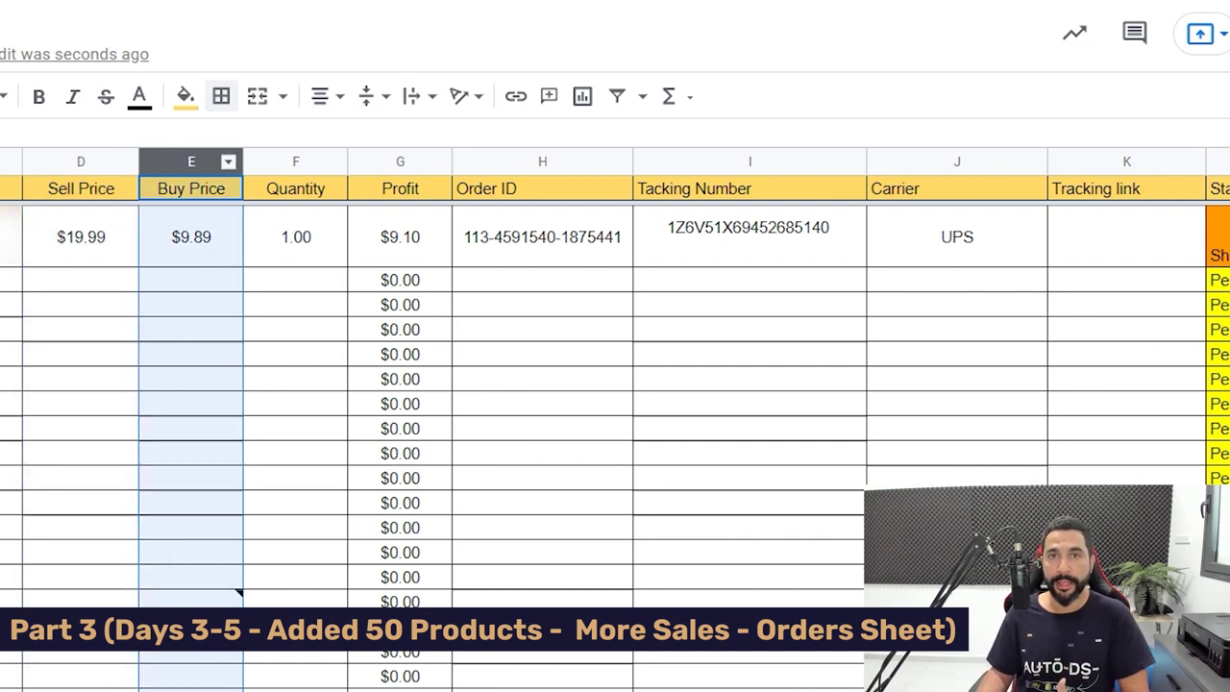
click(295, 161)
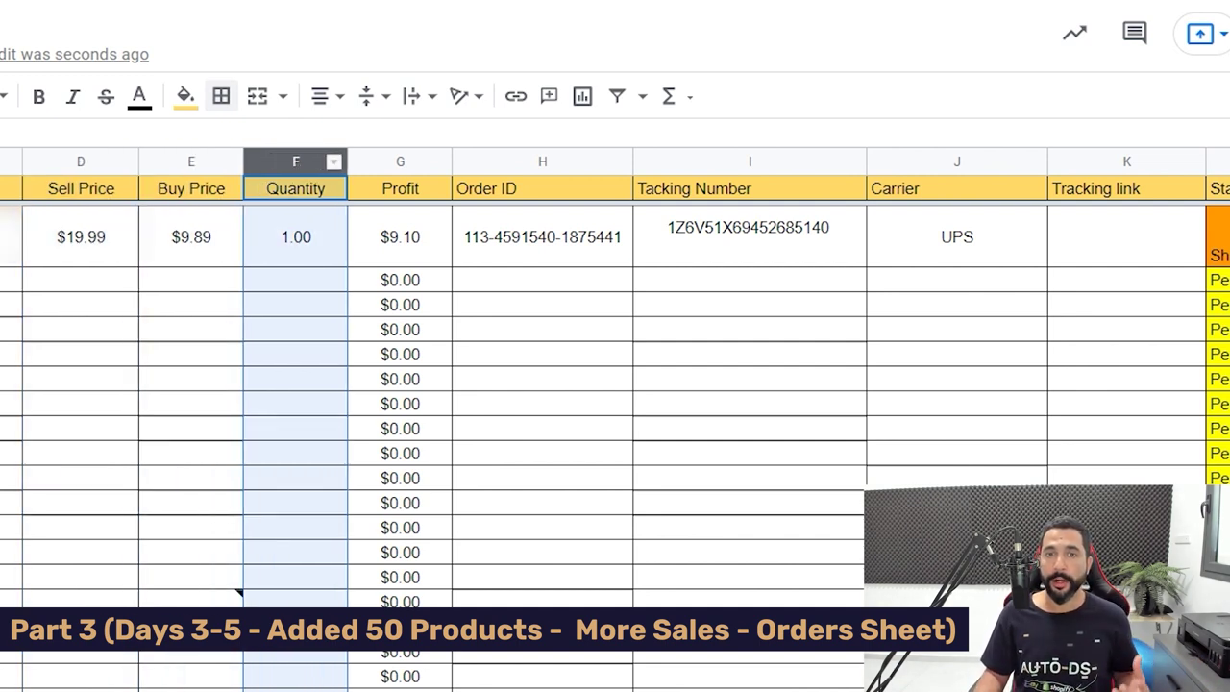
click(400, 236)
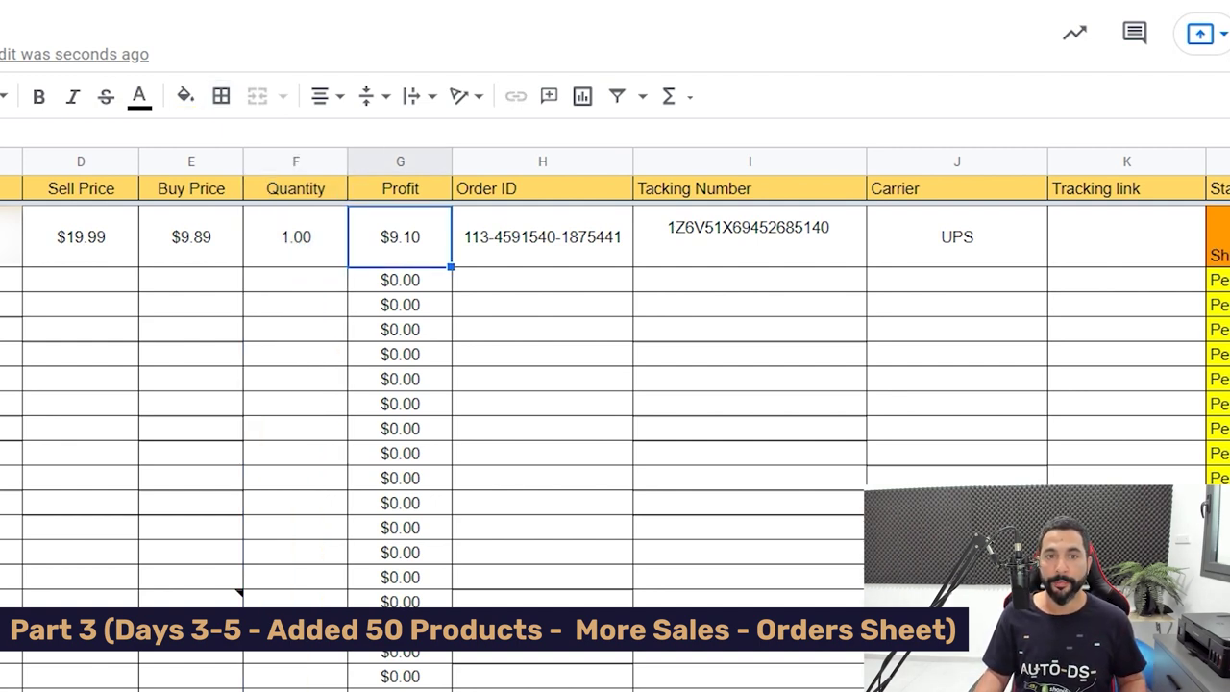
drag(80, 237, 295, 236)
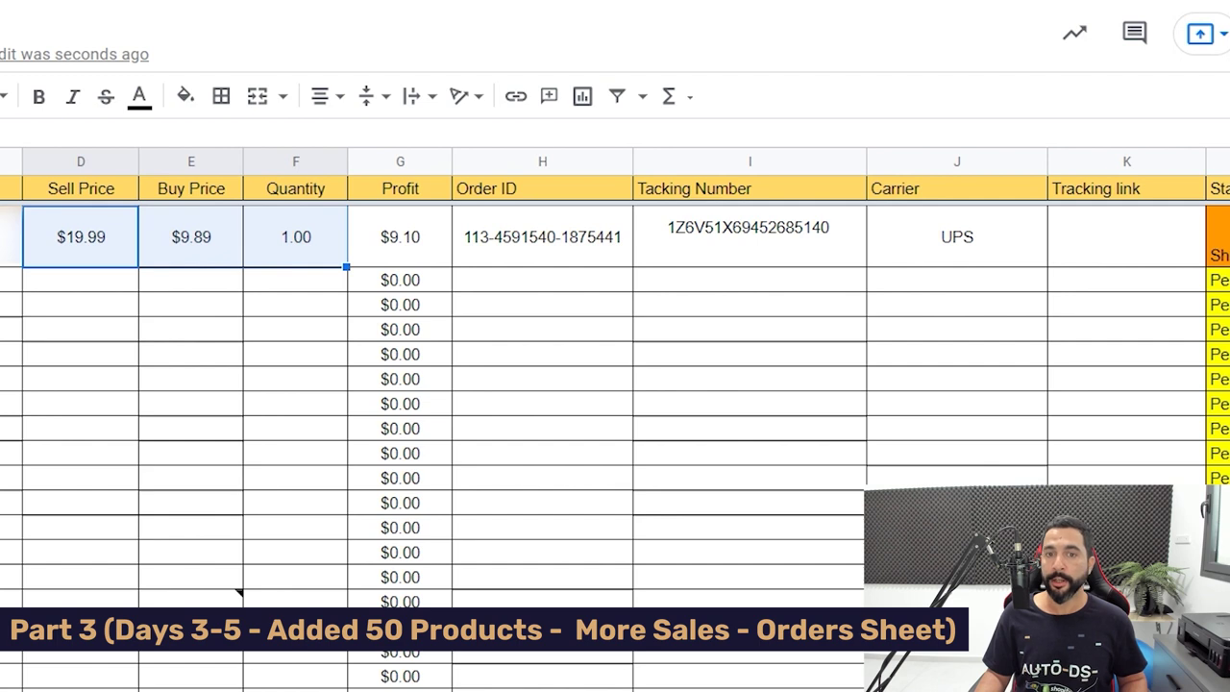
click(399, 236)
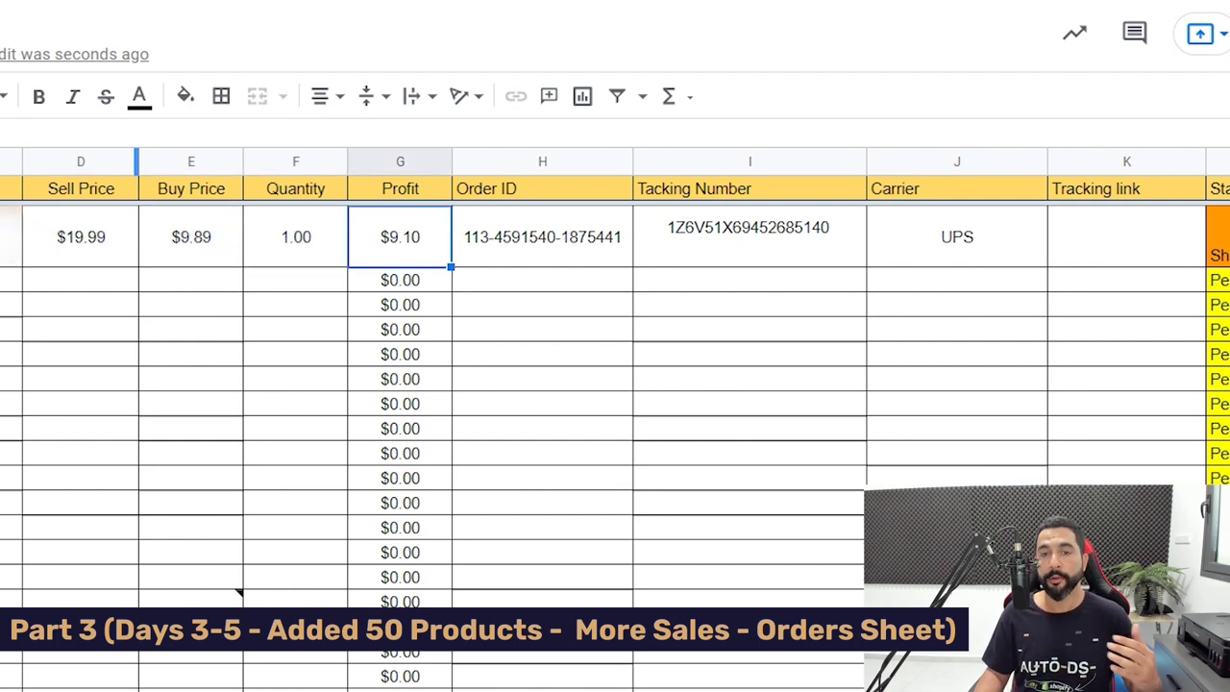
click(541, 237)
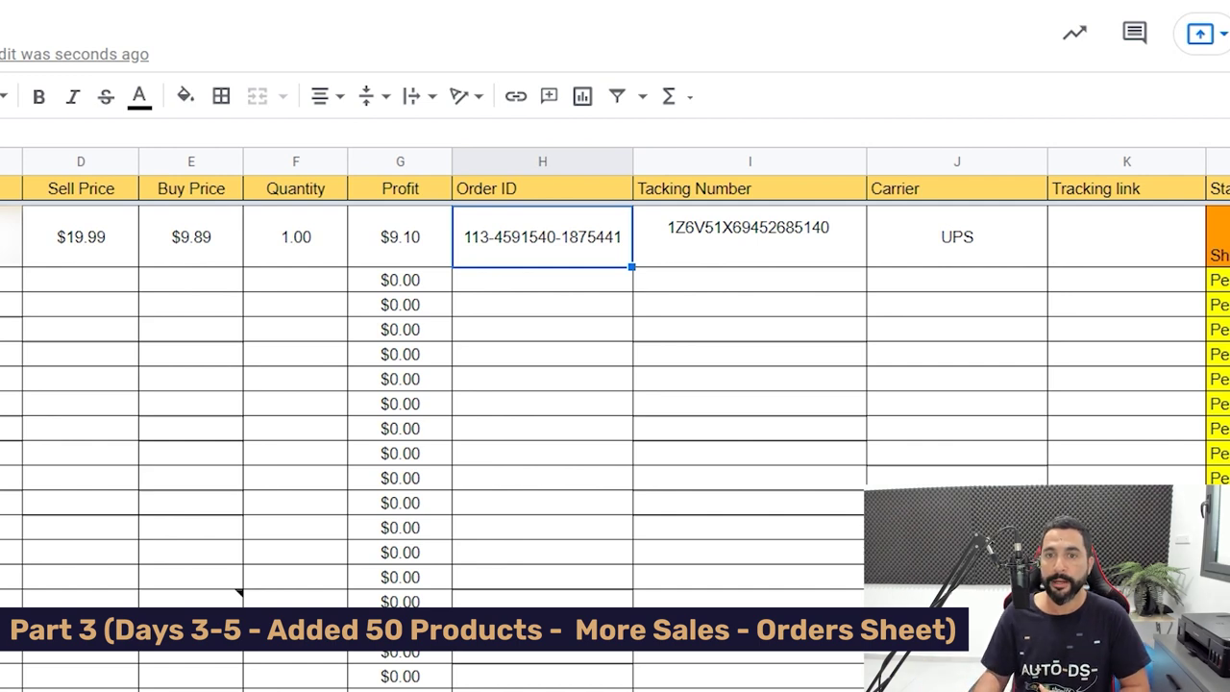
key(Right)
key(Right)
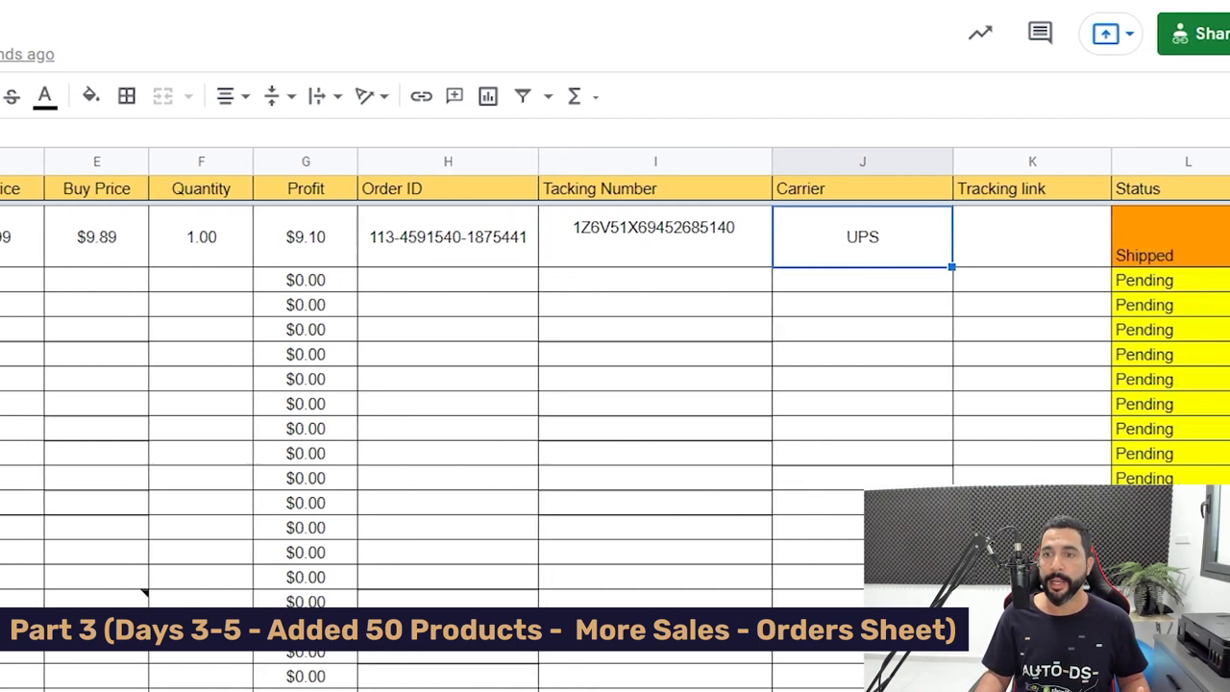
key(Right)
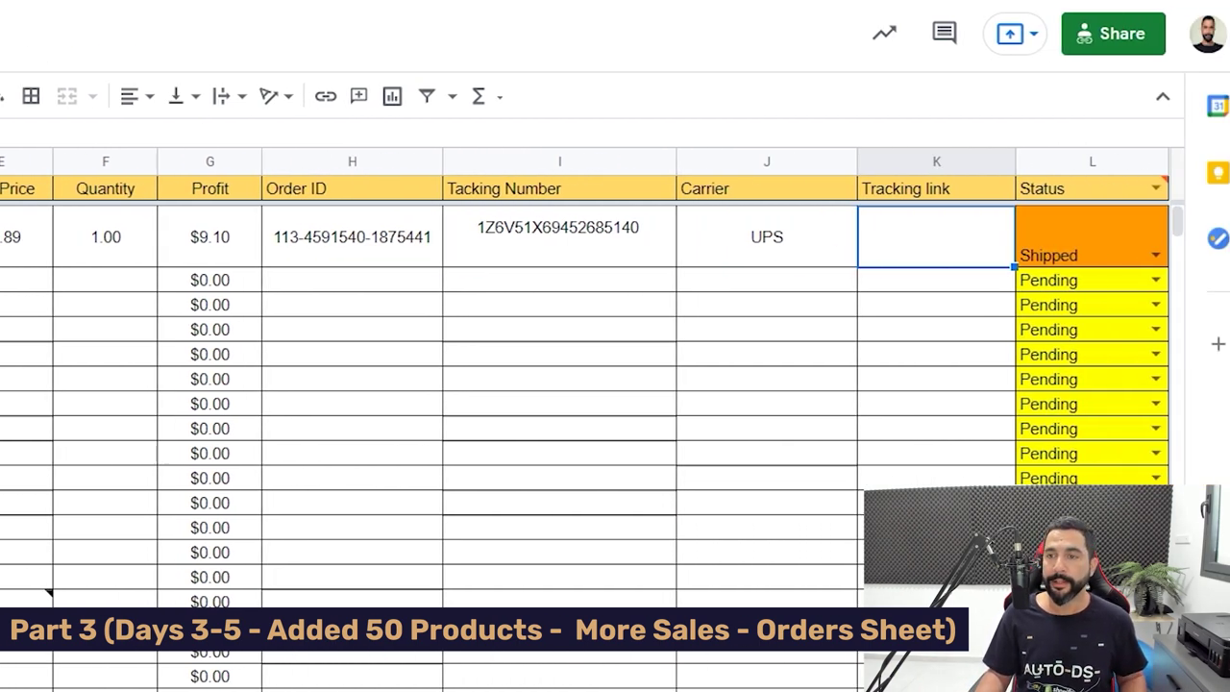
click(1155, 255)
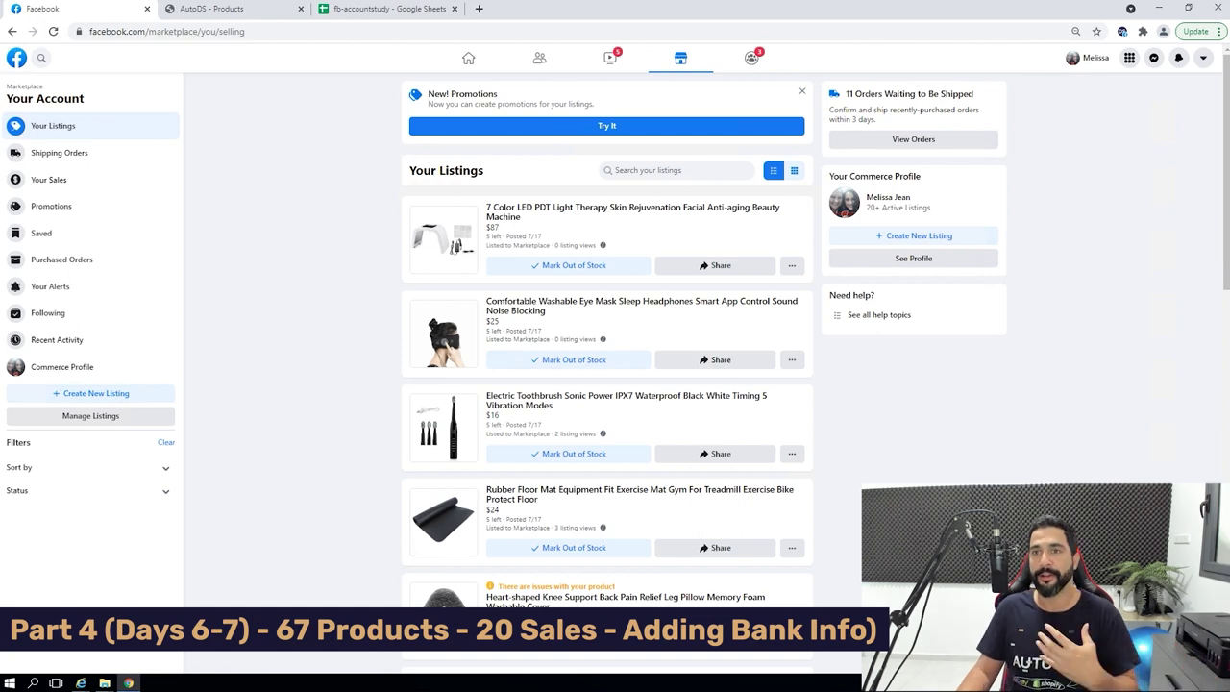
Review the Marketplace listings, then switch to the AutoDS Products list of 69 products.
scroll(607, 337, down, 5)
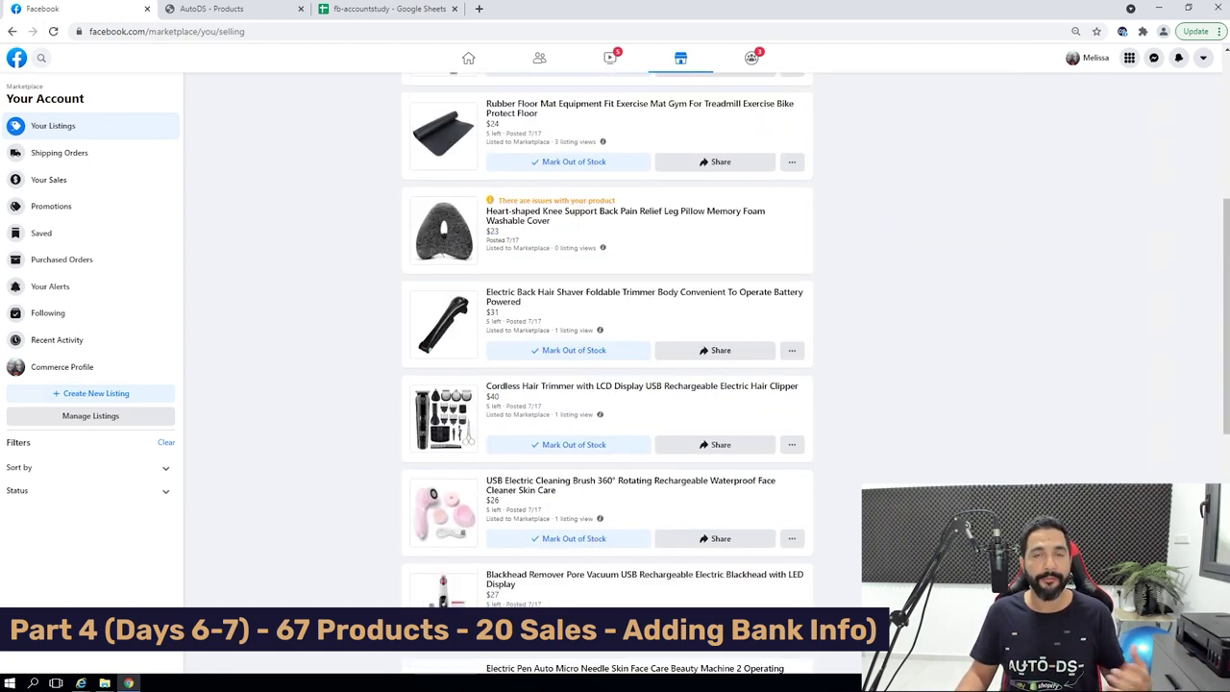
scroll(607, 336, down, 4)
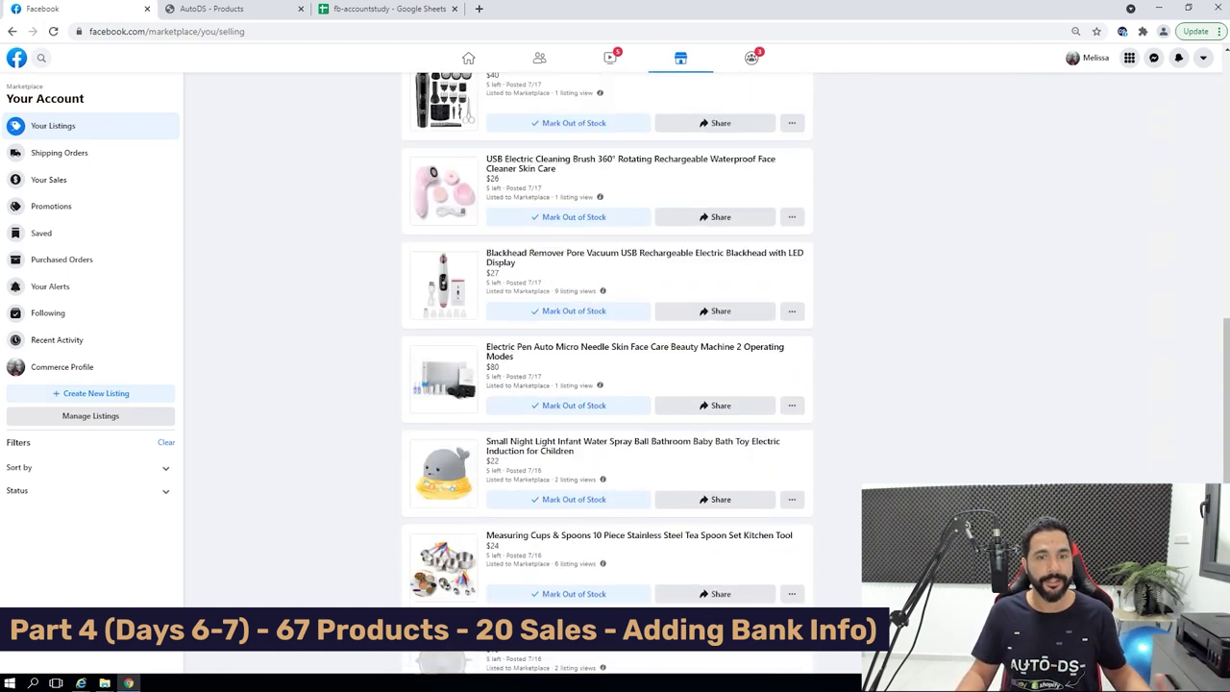
scroll(608, 336, up, 10)
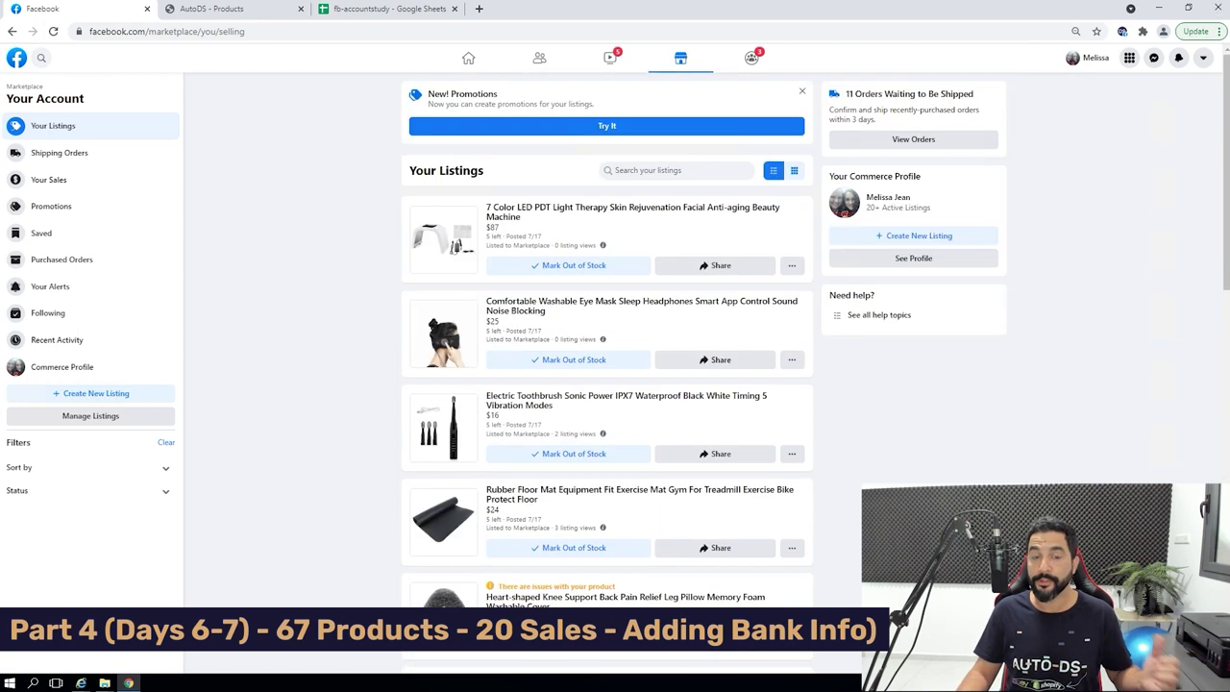
key(ctrl+Tab)
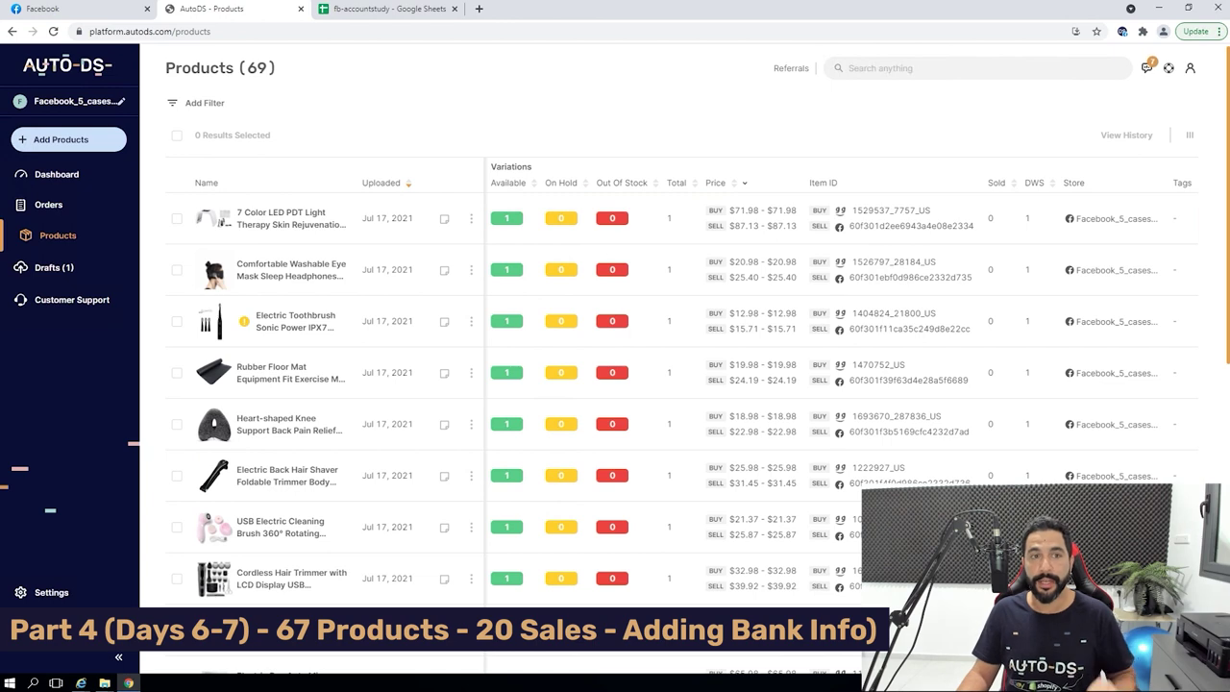
scroll(672, 260, down, 3)
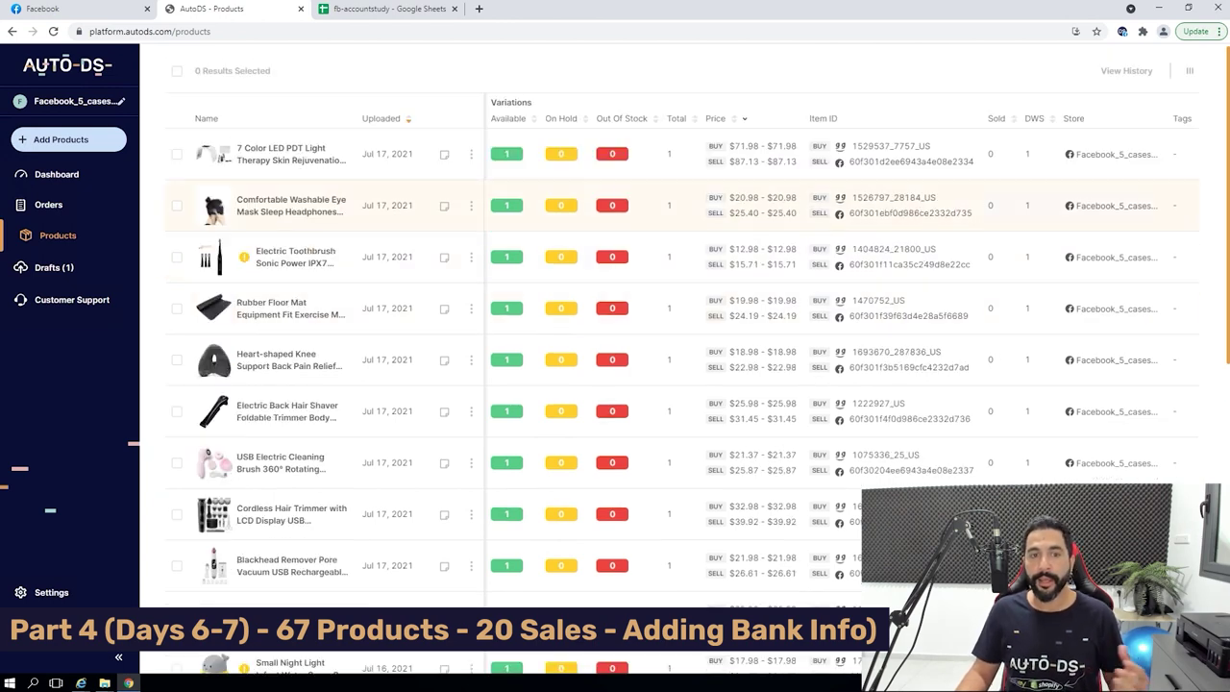
scroll(673, 274, down, 3)
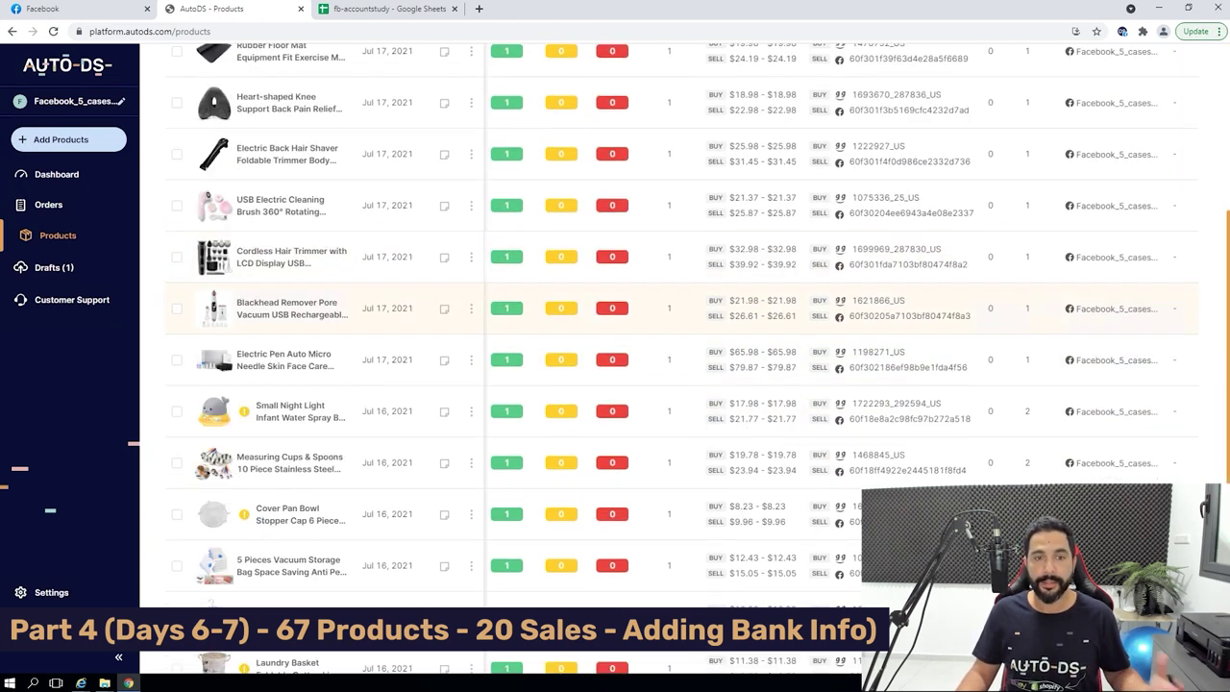
scroll(673, 288, up, 5)
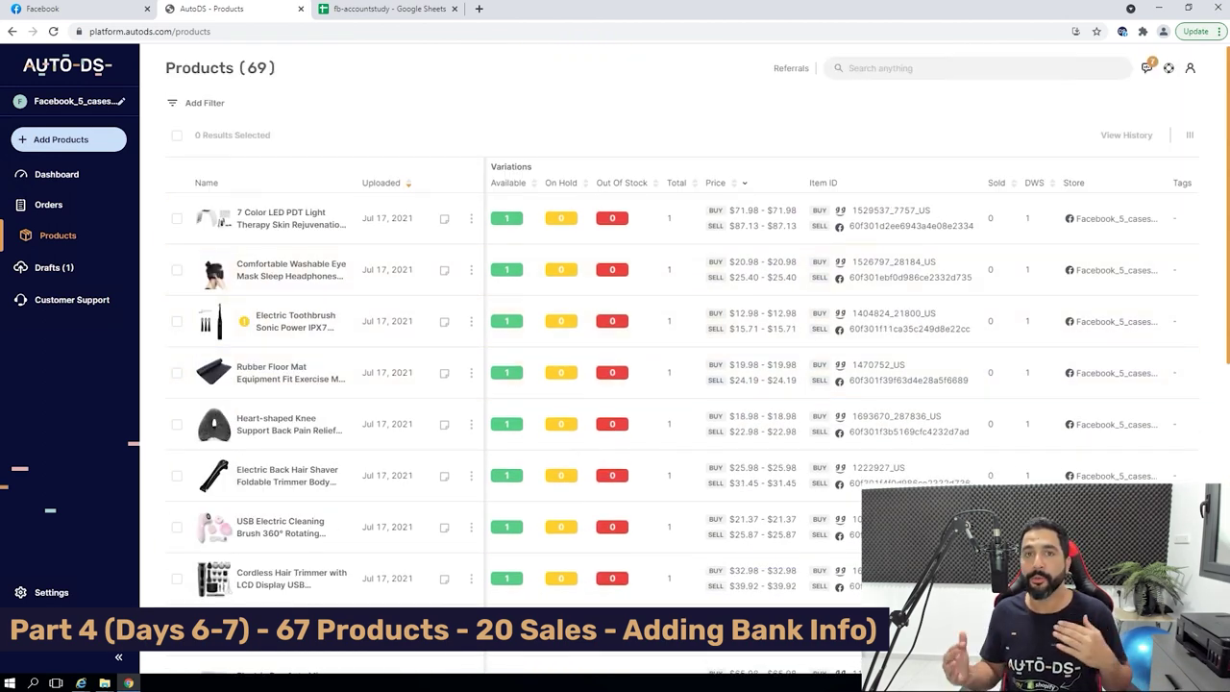
Edit the Plug: US Plug variant from the 7 Color LED PDT product's Variants (1) tab.
click(288, 218)
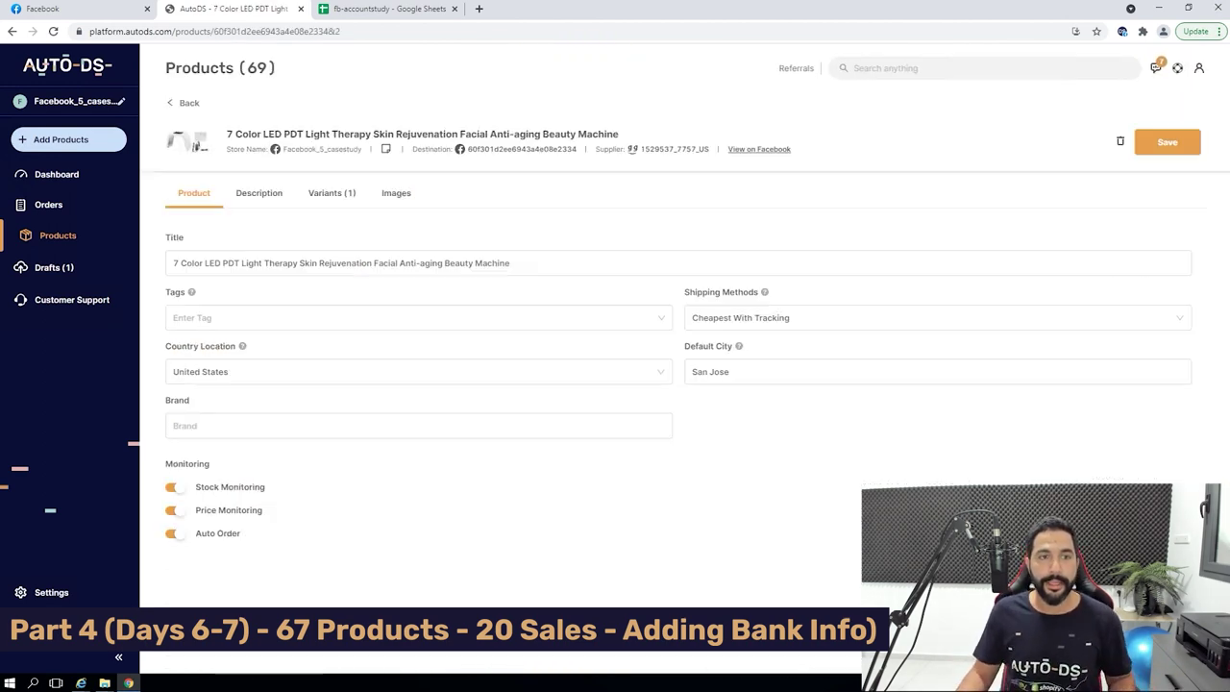
click(331, 192)
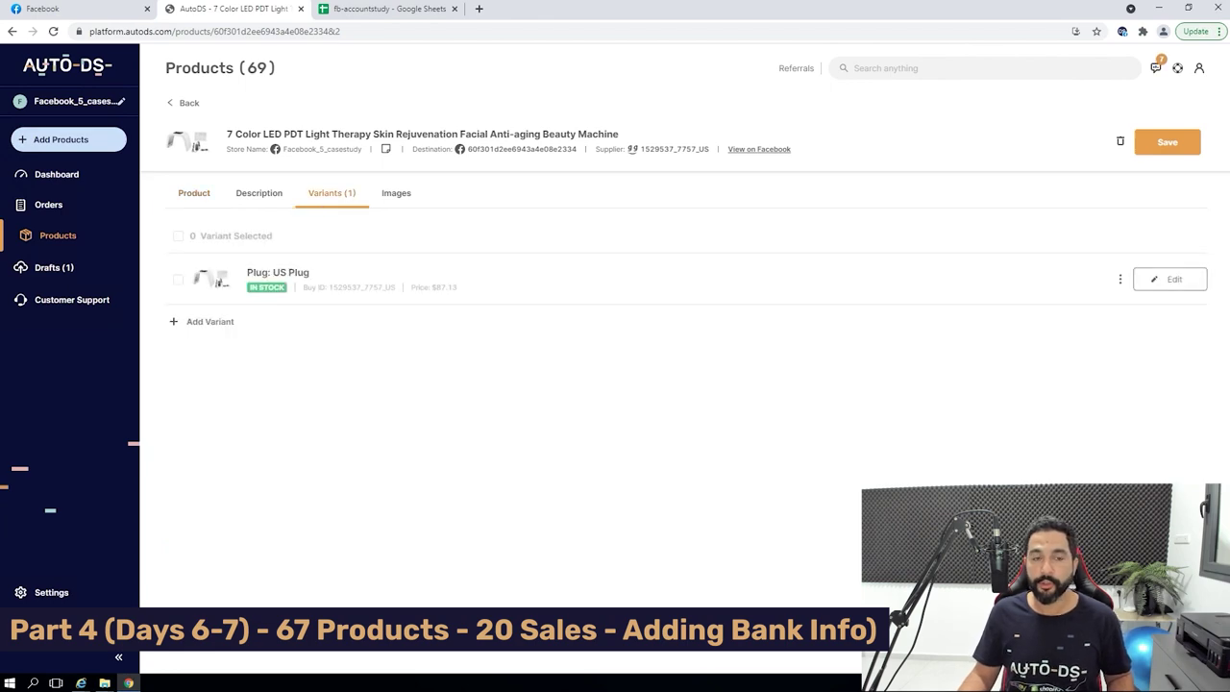
click(1169, 279)
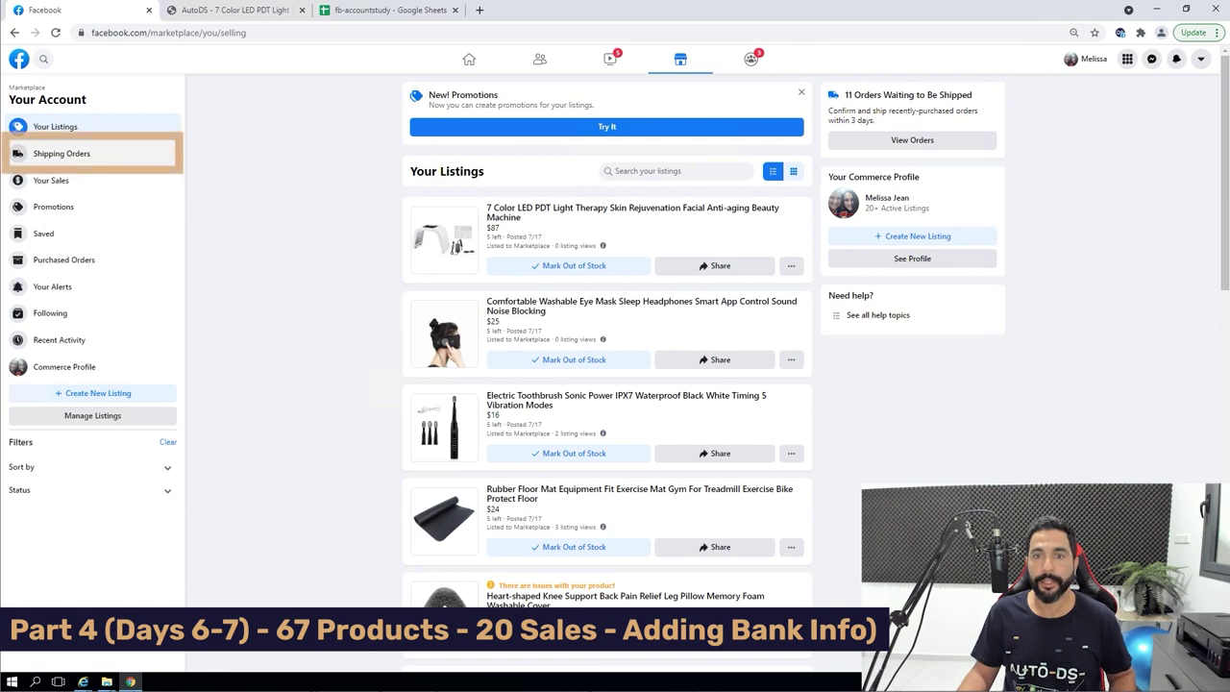
click(61, 154)
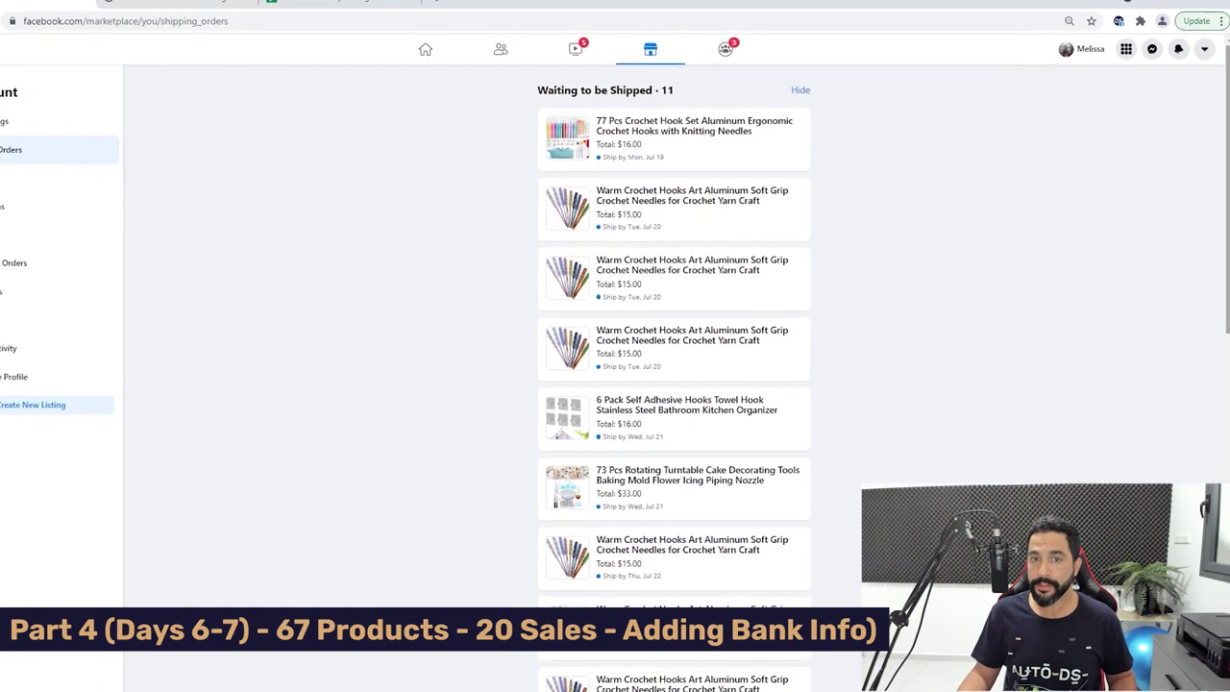
scroll(490, 346, down, 5)
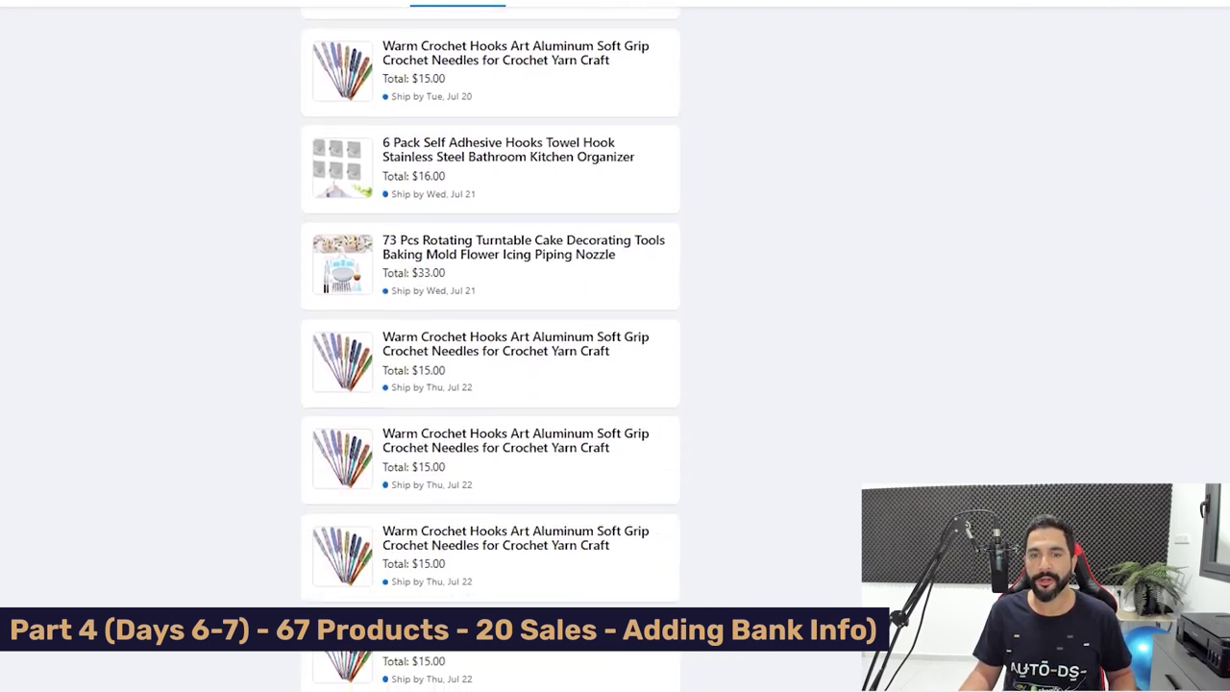
scroll(490, 346, down, 3)
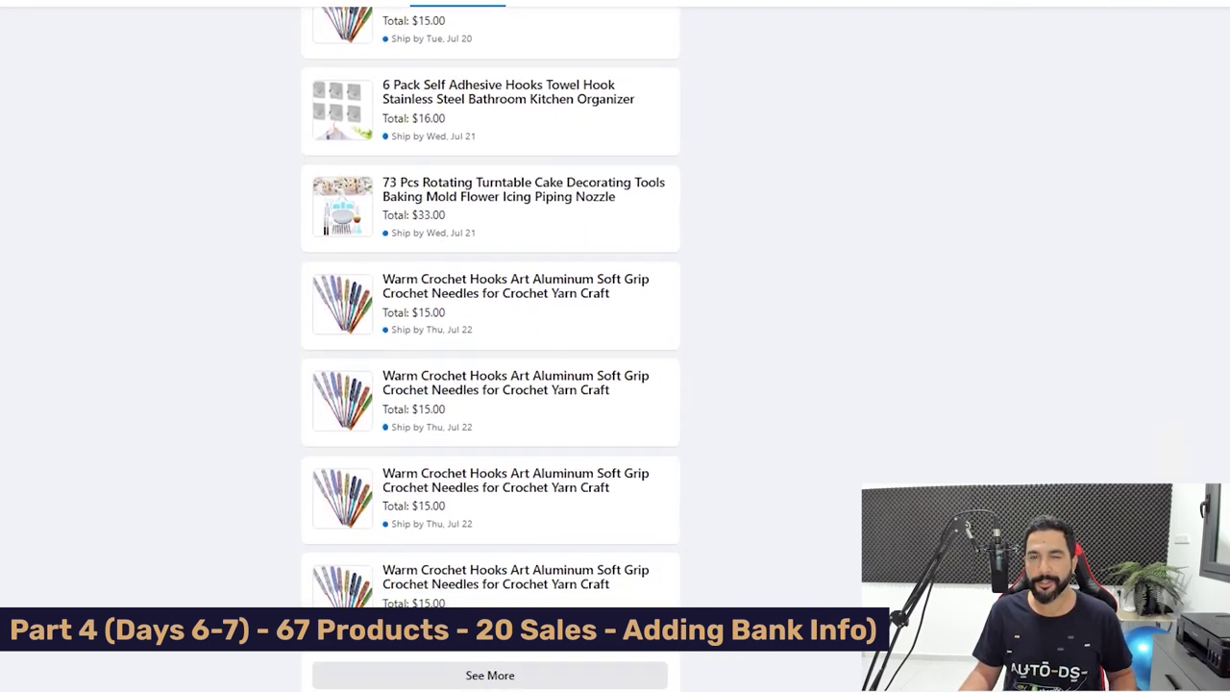
scroll(490, 346, down, 5)
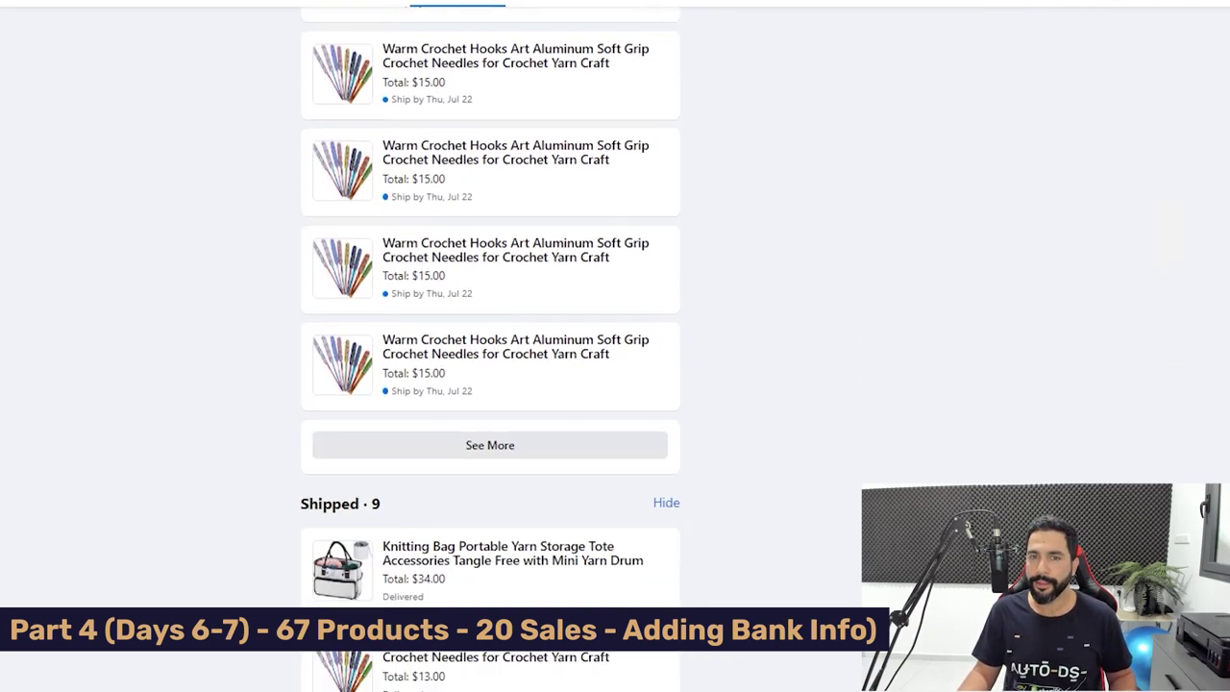
scroll(490, 346, down, 3)
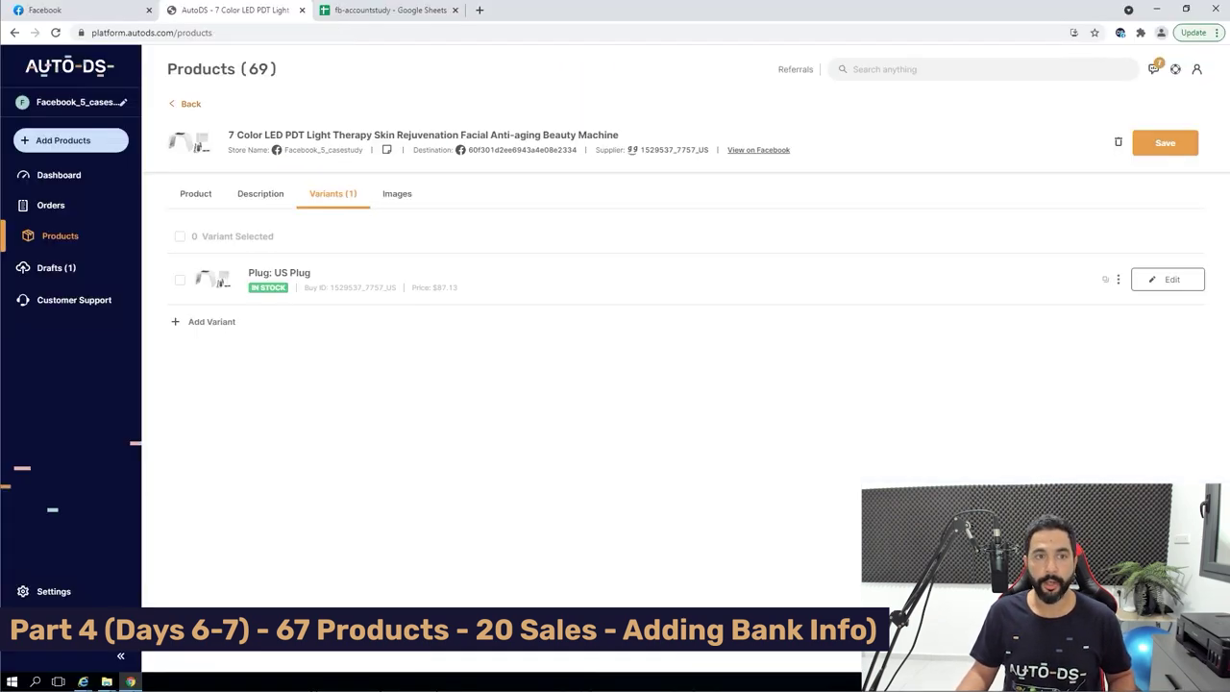
Search Products for 'warm crochet' and open the Warm Crochet Hooks supplier listing on Amazon.
key(alt+Left)
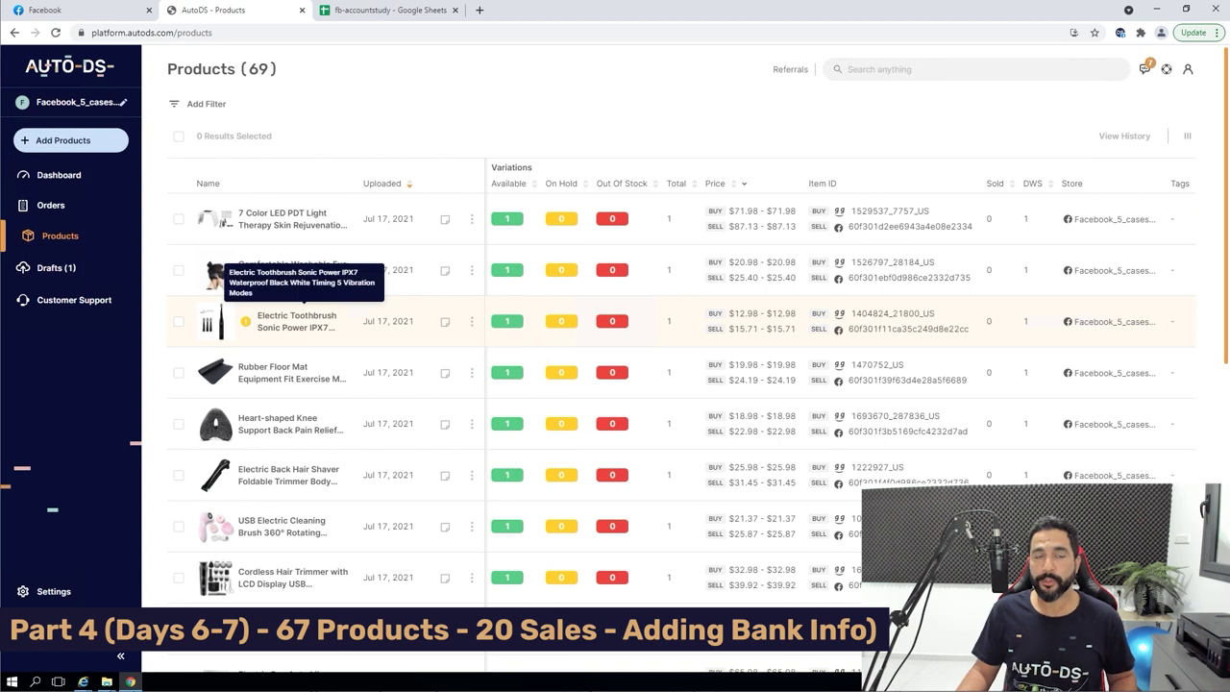
text(warm crochet)
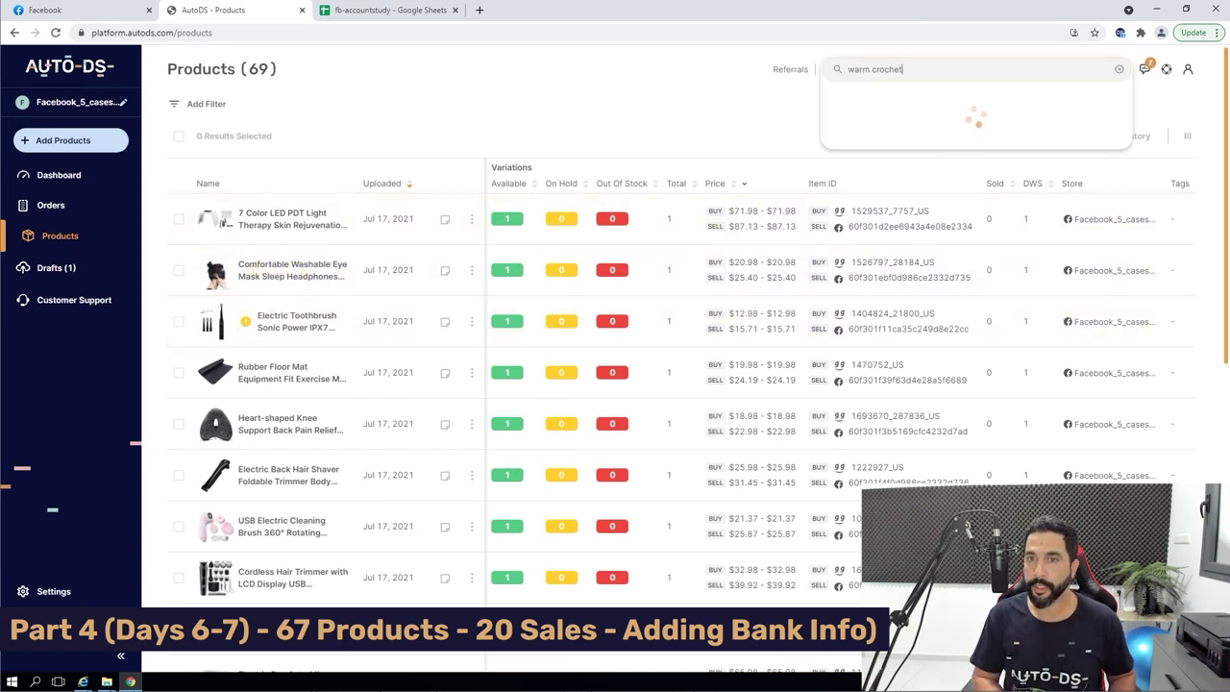
key(Return)
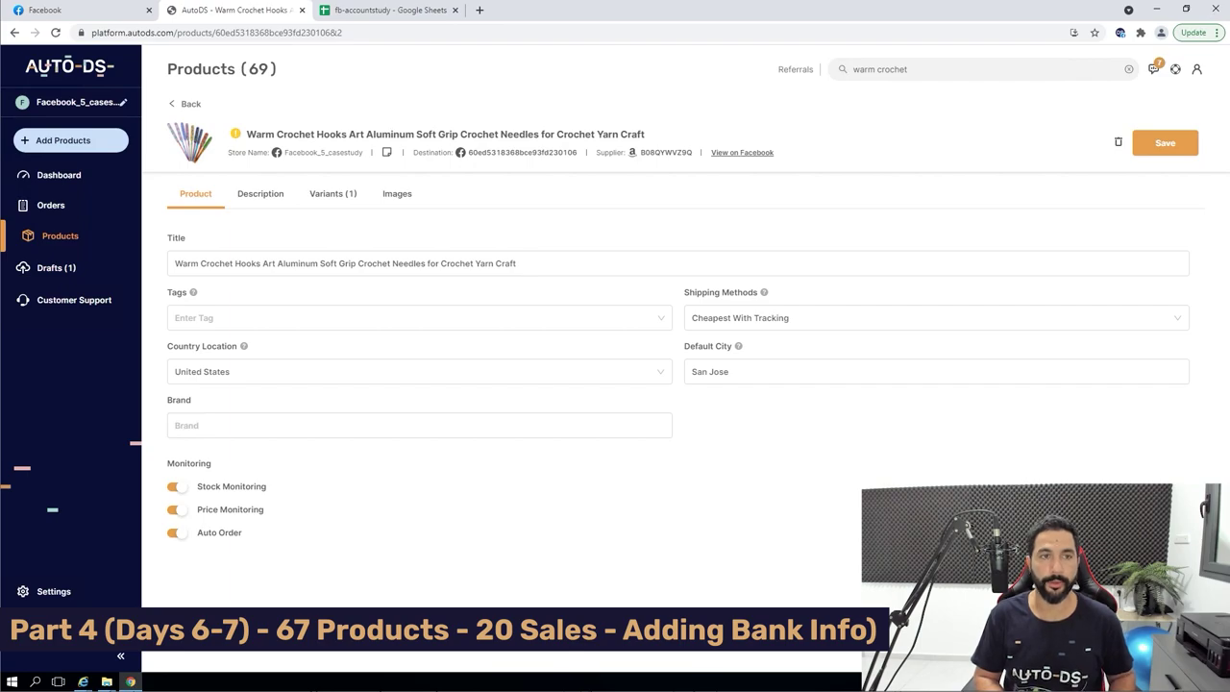
click(666, 152)
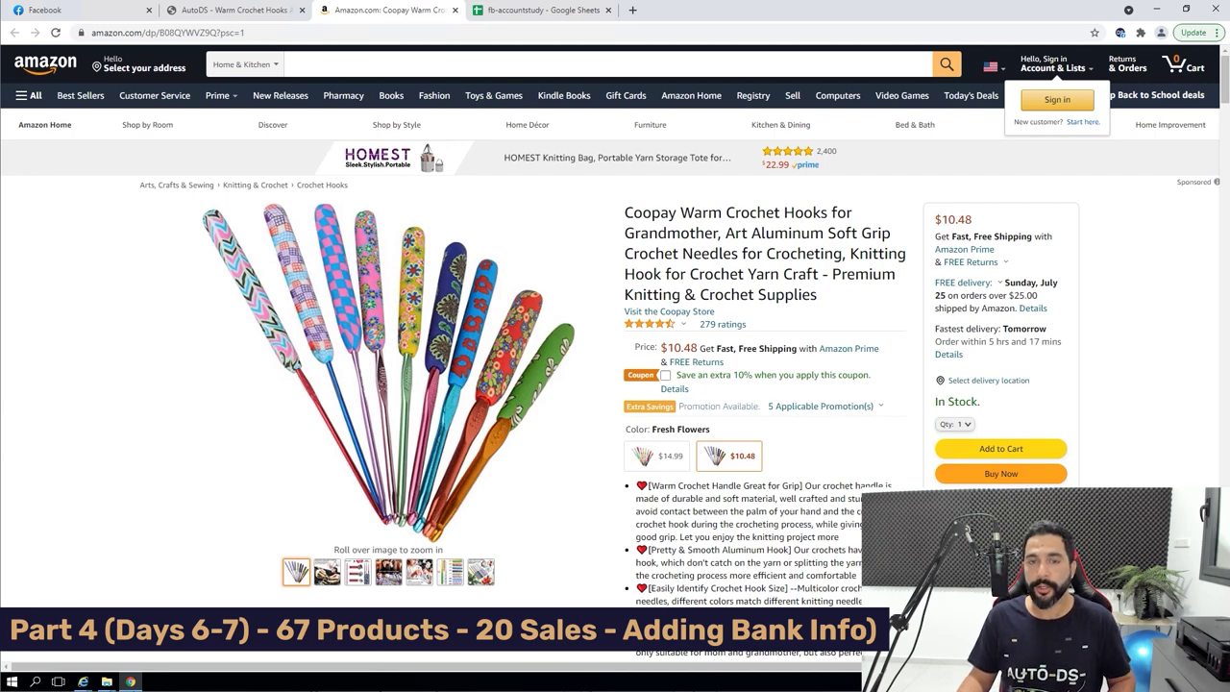
After confirming Amazon's $10.48 price, return to the Warm Crochet Hooks product in AutoDS.
click(231, 9)
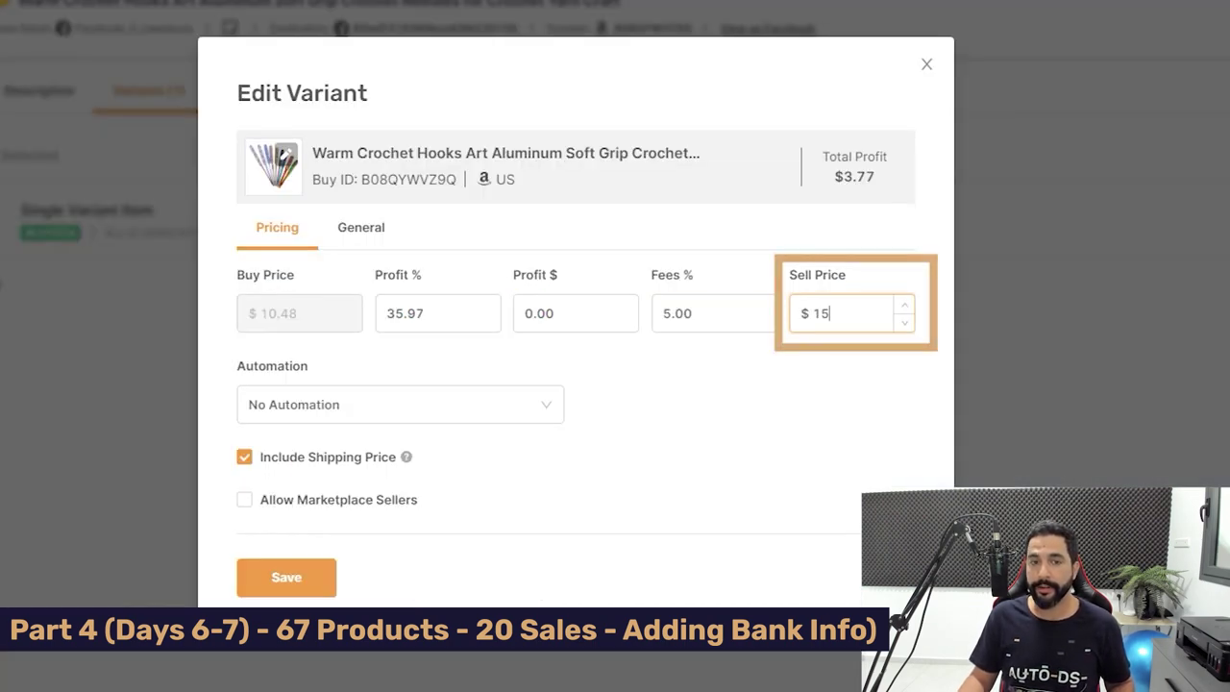
Commit the $15 sell price on the Warm Crochet Hooks variant, yielding $3.77 profit.
key(Tab)
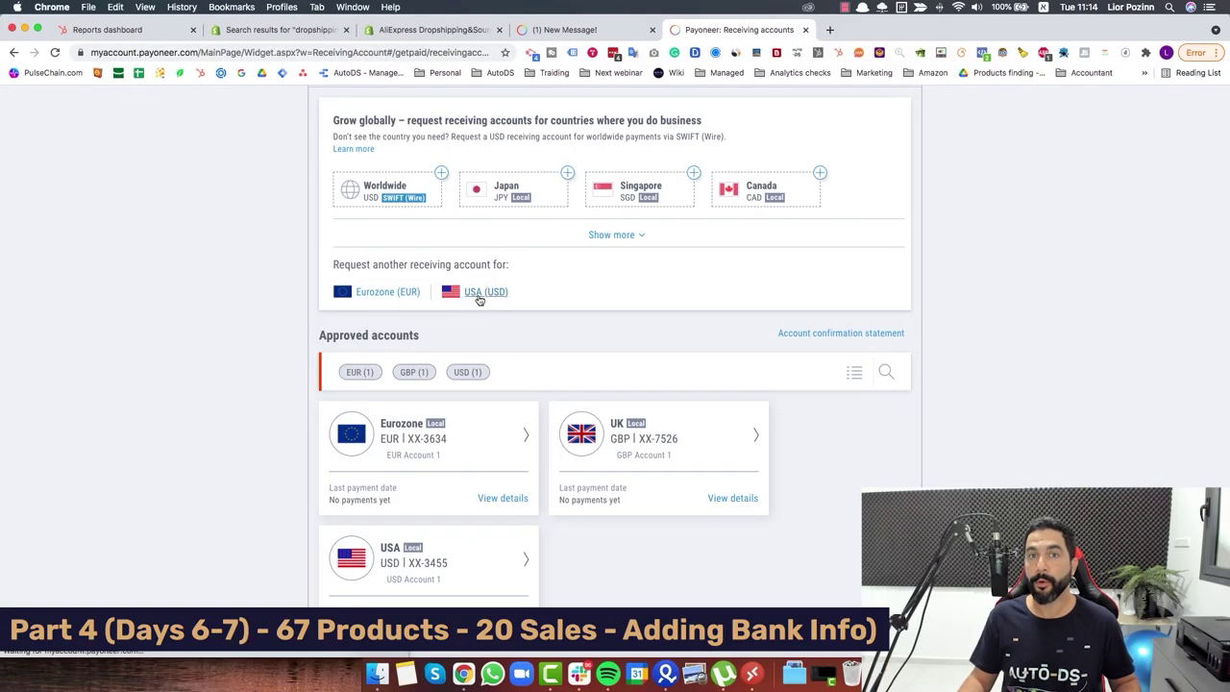
Request two USA (USD) receiving accounts flagged for marketplace platform payments.
click(480, 296)
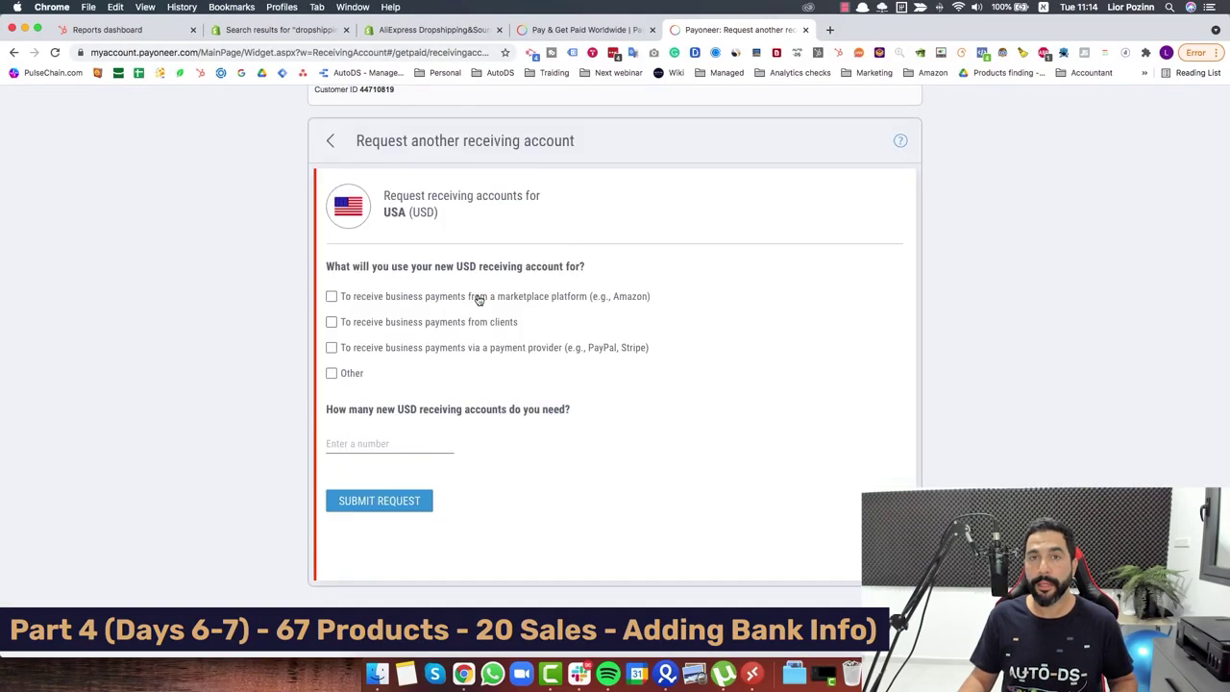
click(472, 301)
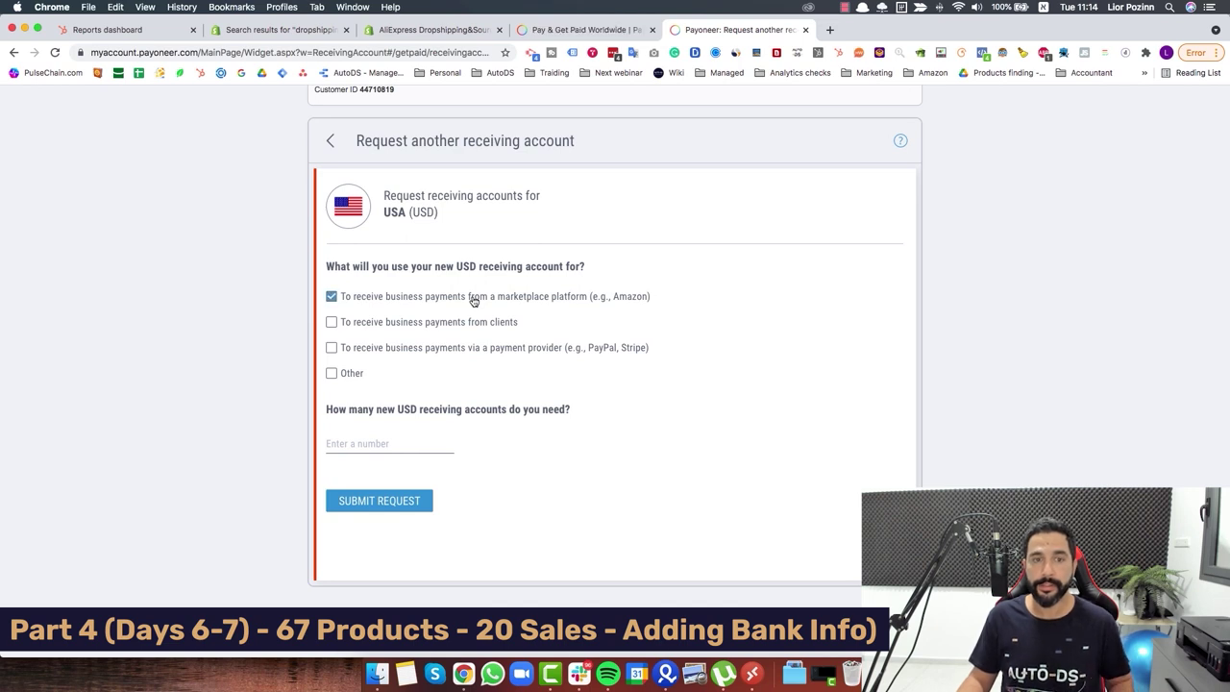
click(403, 442)
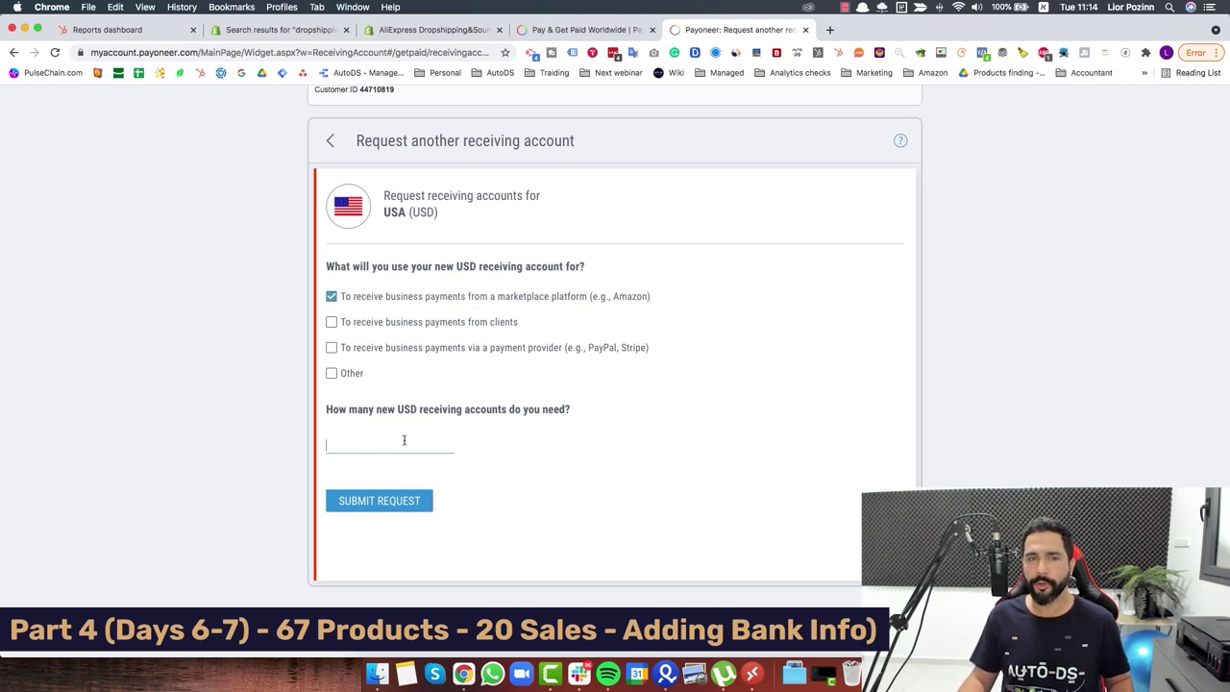
text(1)
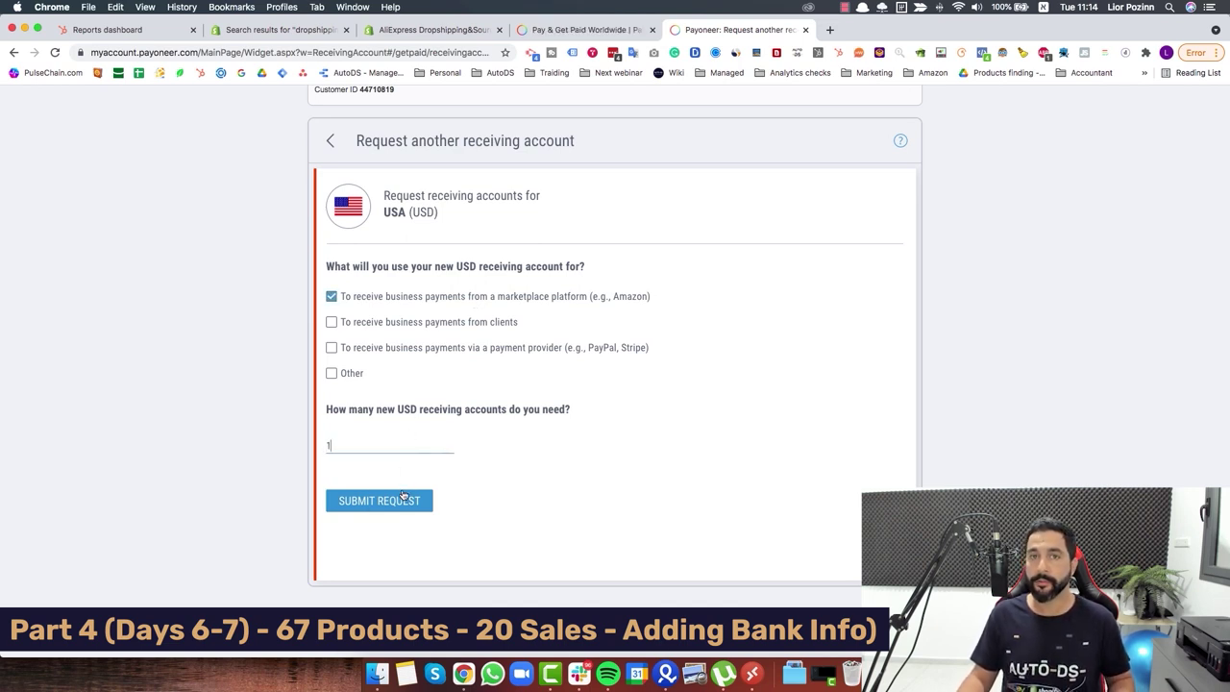
click(408, 501)
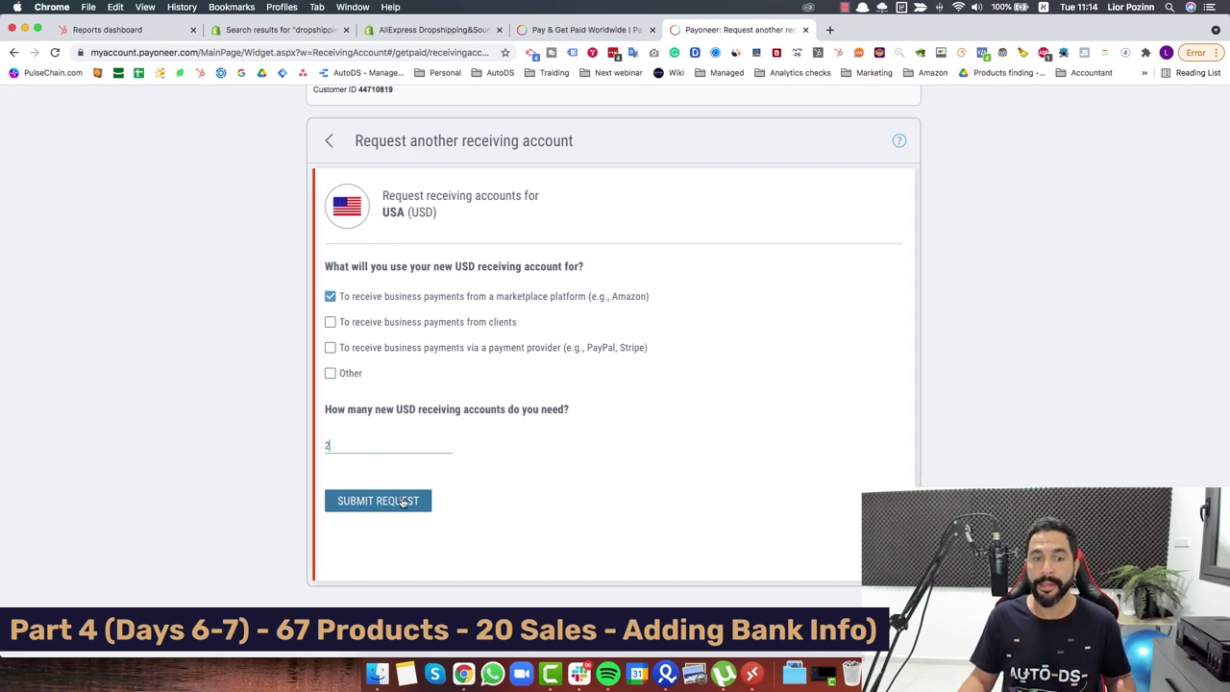
key(XF86AudioLowerVolume)
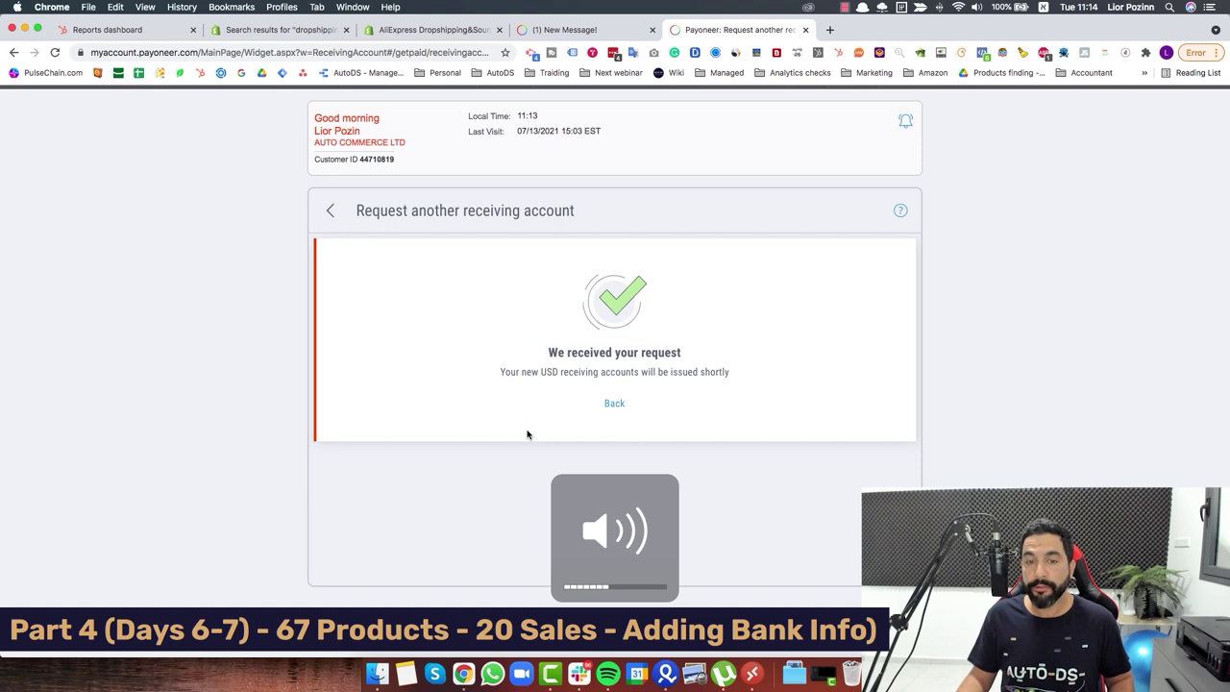
Return to the receiving accounts overview and view USD Account 3's bank details.
click(614, 404)
scroll(664, 456, down, 4)
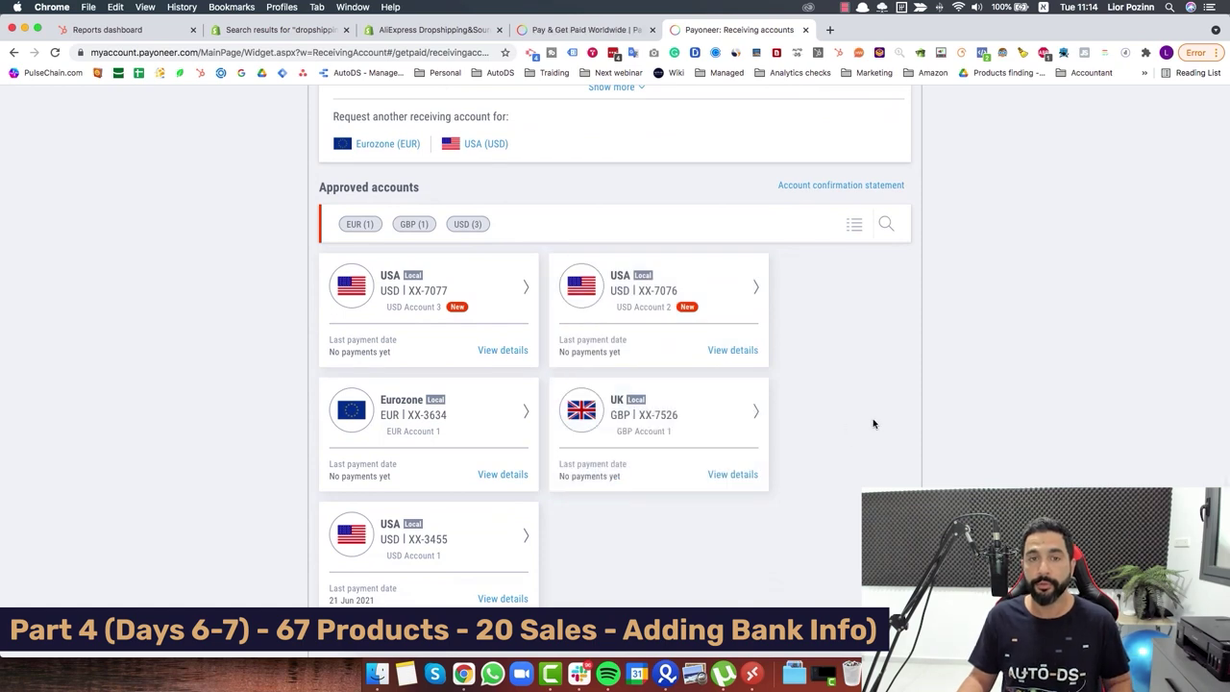
click(487, 333)
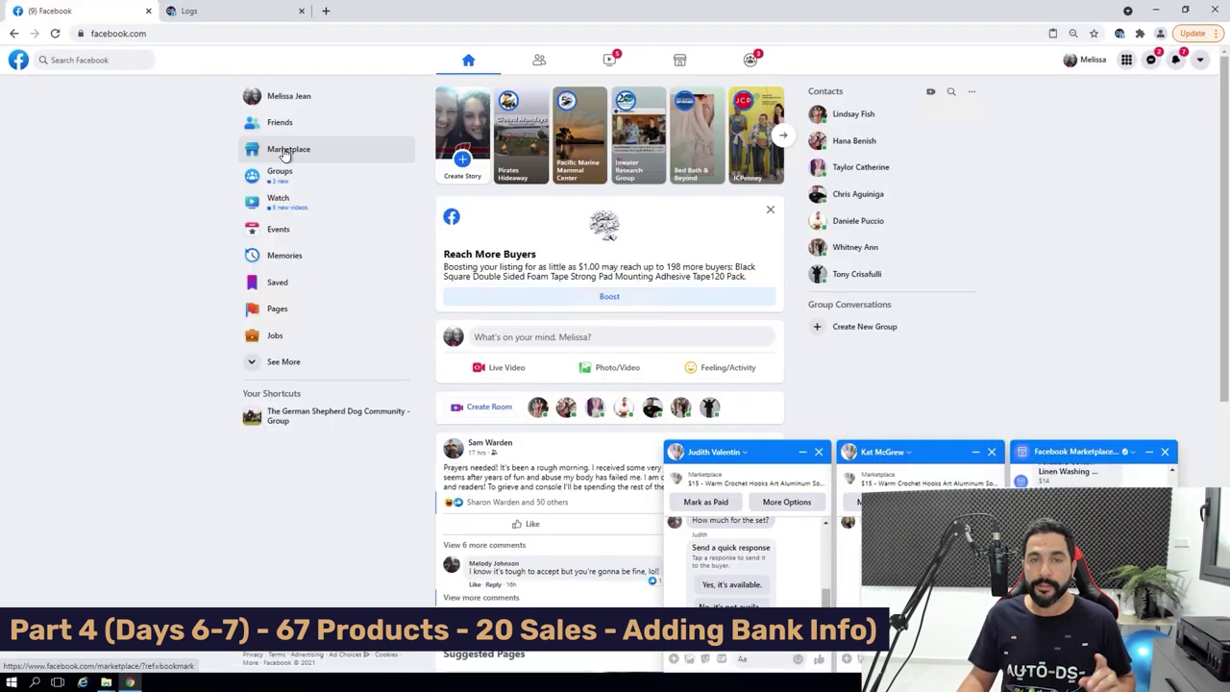
Go to Marketplace > Your Account > Your Sales showing the $89.94 pending balance.
click(284, 153)
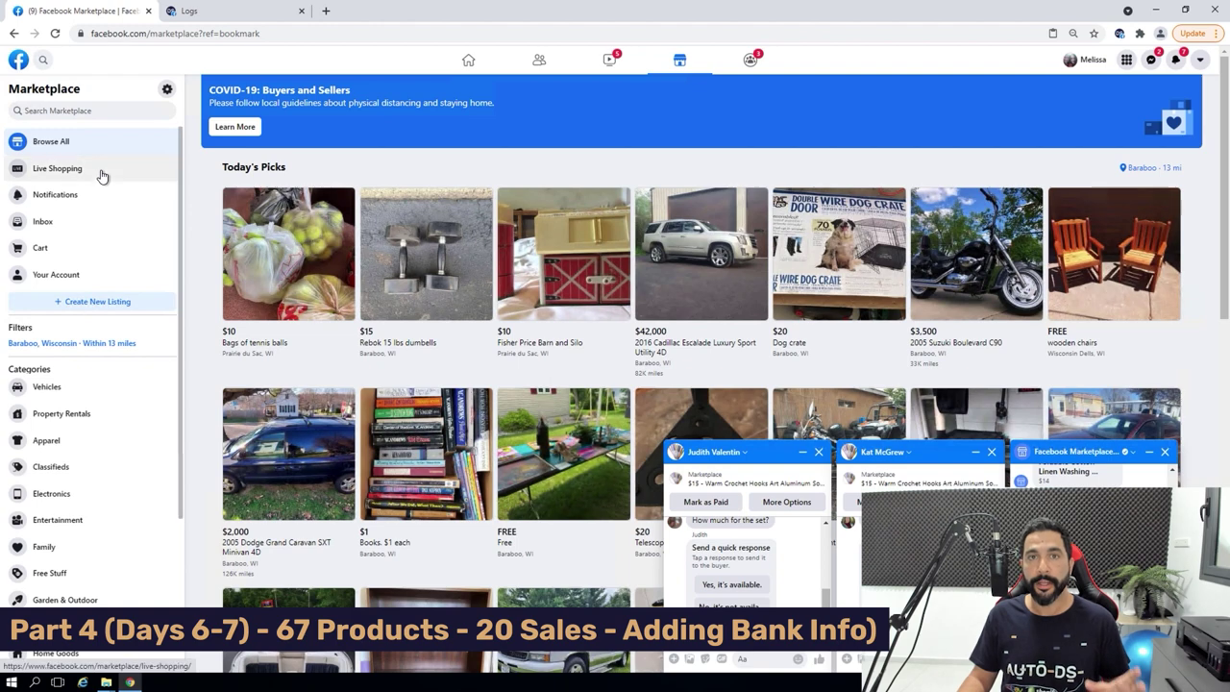
click(77, 276)
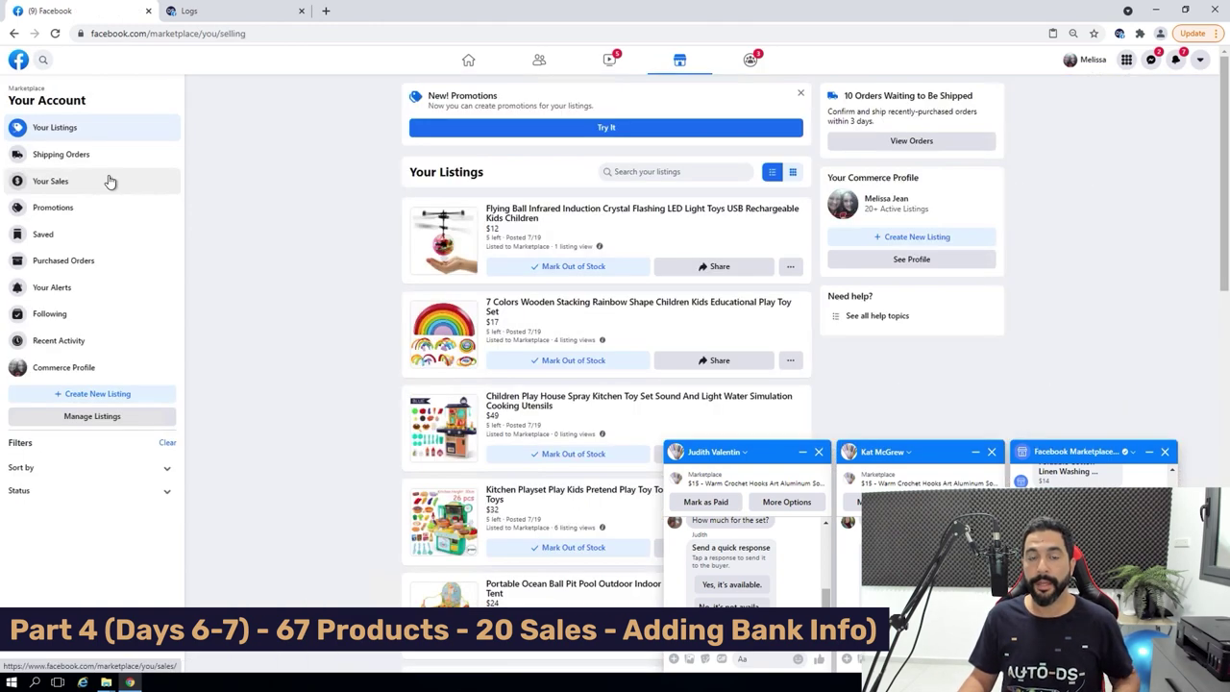
click(109, 181)
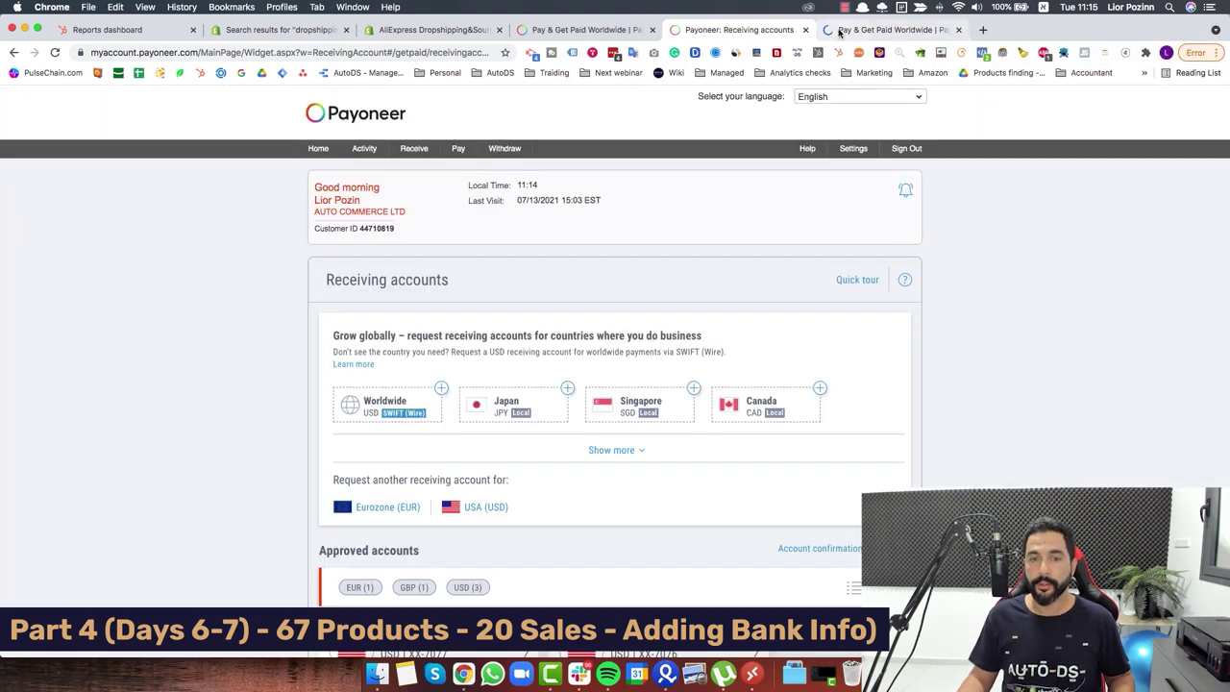
Copy the account holder's name from Payoneer into the remote Facebook Edit Bank Account form.
click(839, 30)
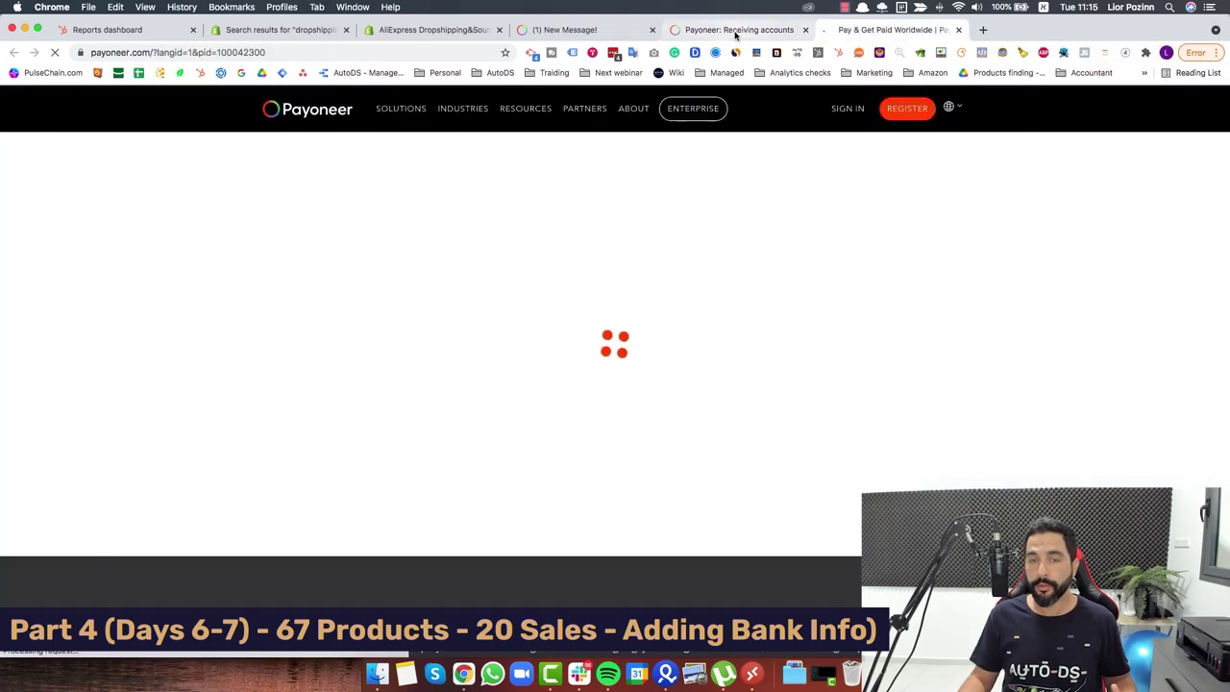
click(738, 30)
drag(314, 211, 400, 213)
key(super+Tab)
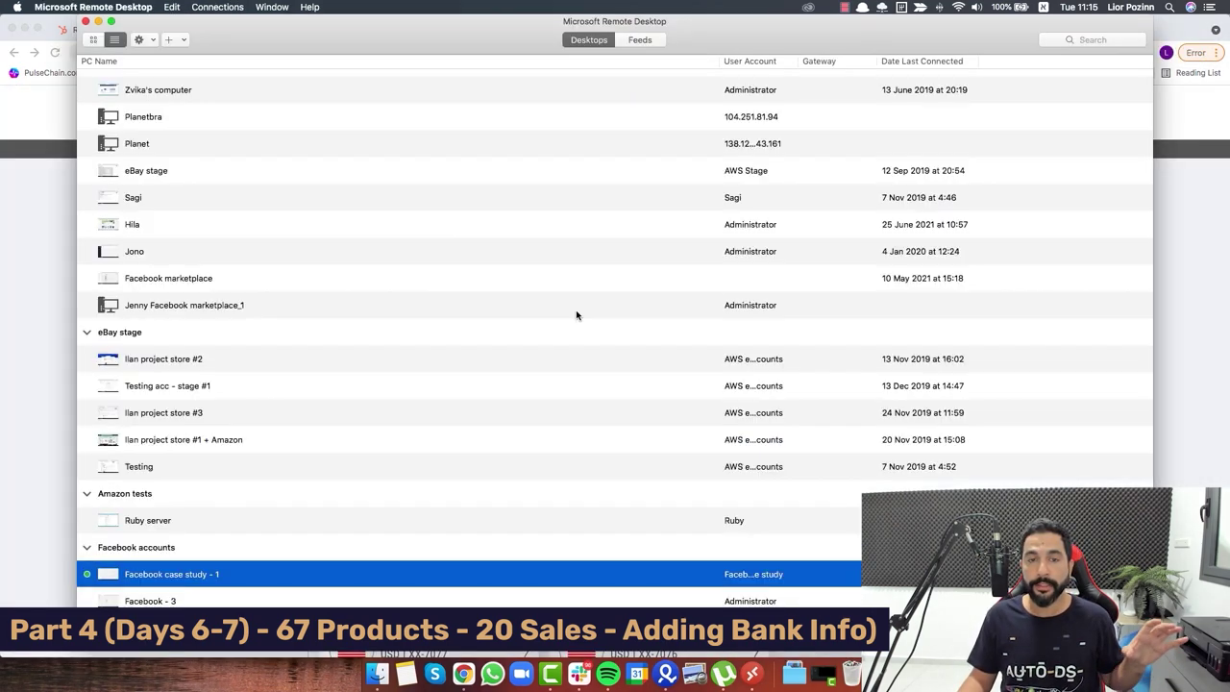
key(super+Tab)
scroll(307, 118, down, 1)
drag(314, 144, 360, 146)
key(super+c)
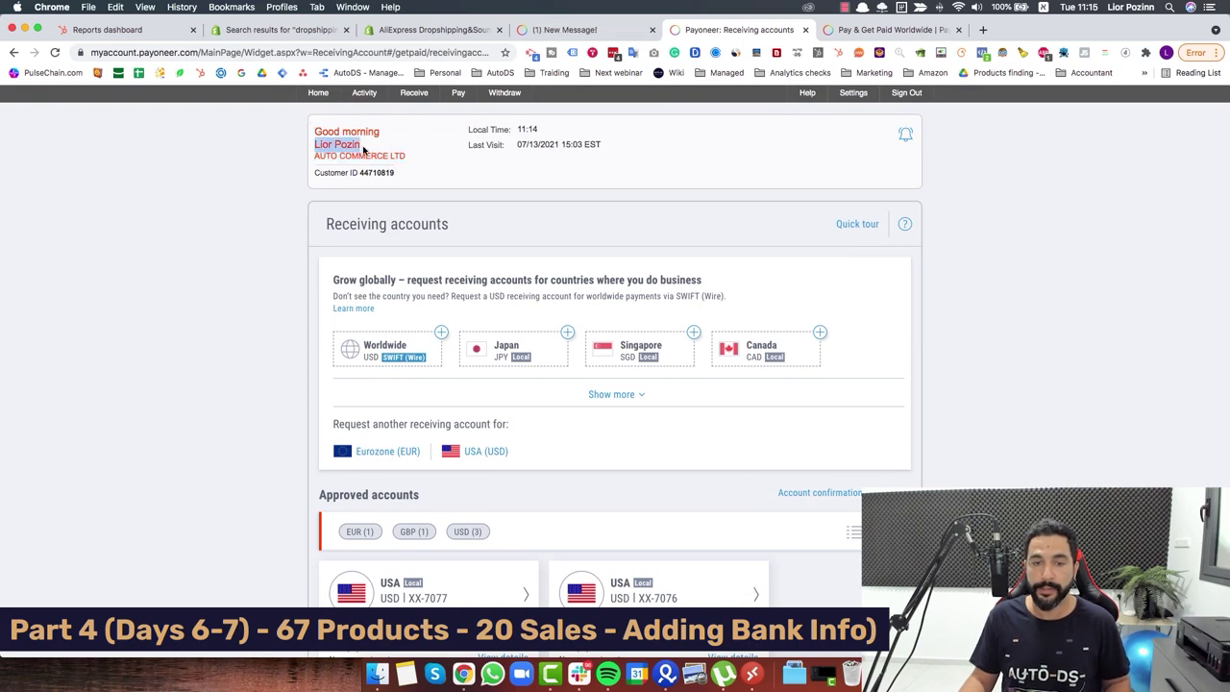
key(super+Tab)
Reopen the USD account's bank details to carry its routing number into the Facebook form.
key(super+Tab)
key(super+Tab)
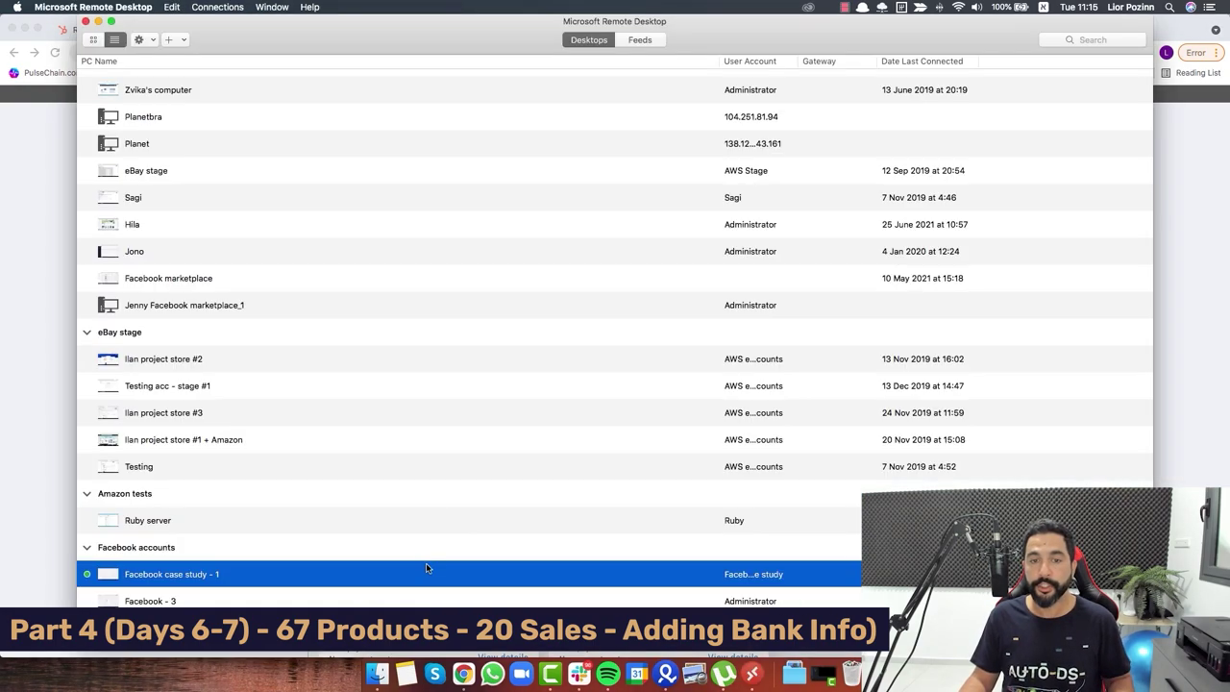
double_click(425, 574)
key(super+v)
key(super+grave)
key(super+Tab)
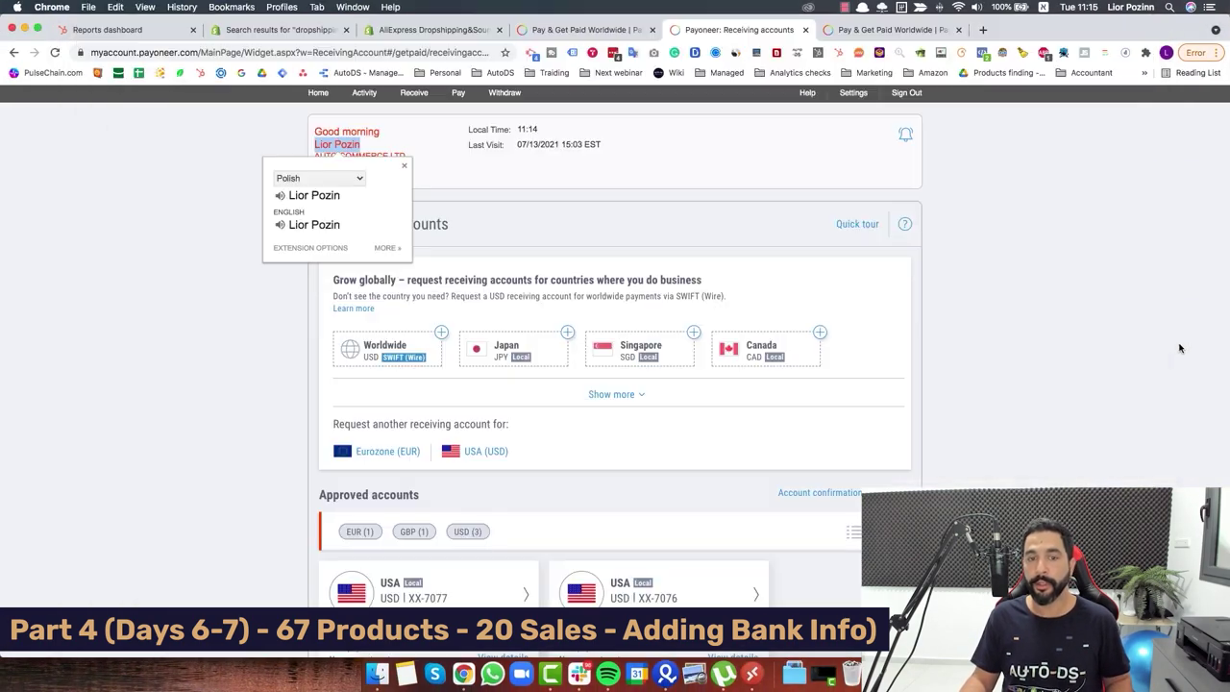
scroll(587, 379, down, 5)
click(446, 398)
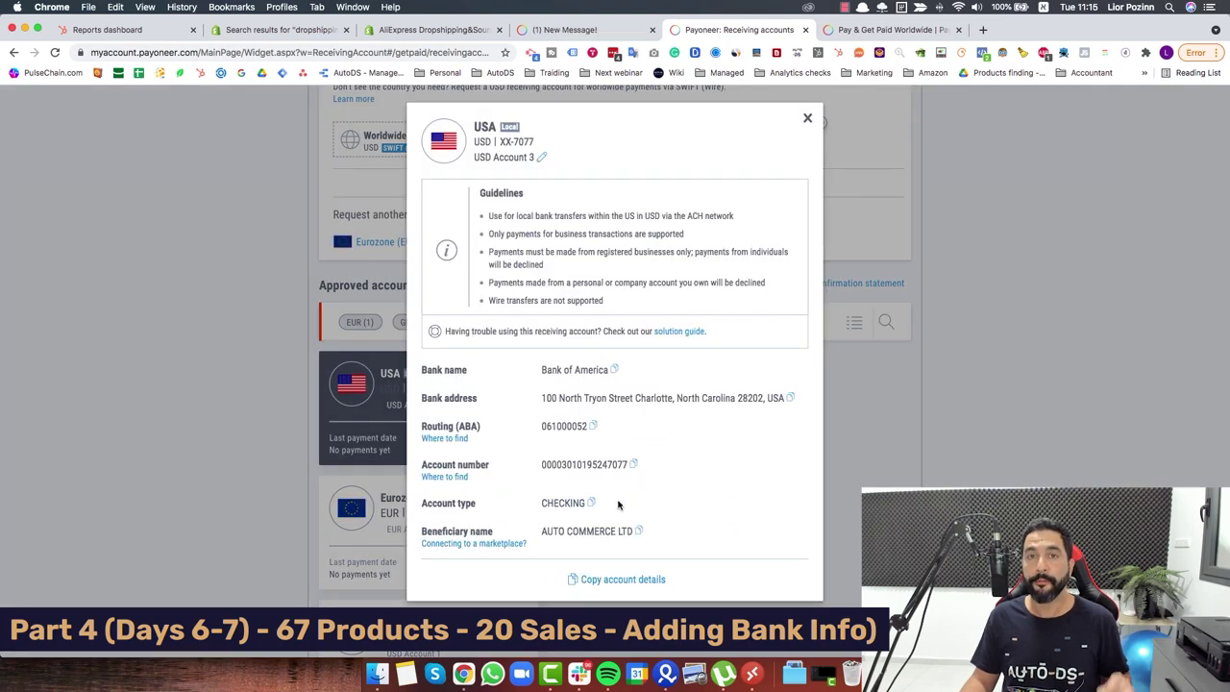
key(super+Tab)
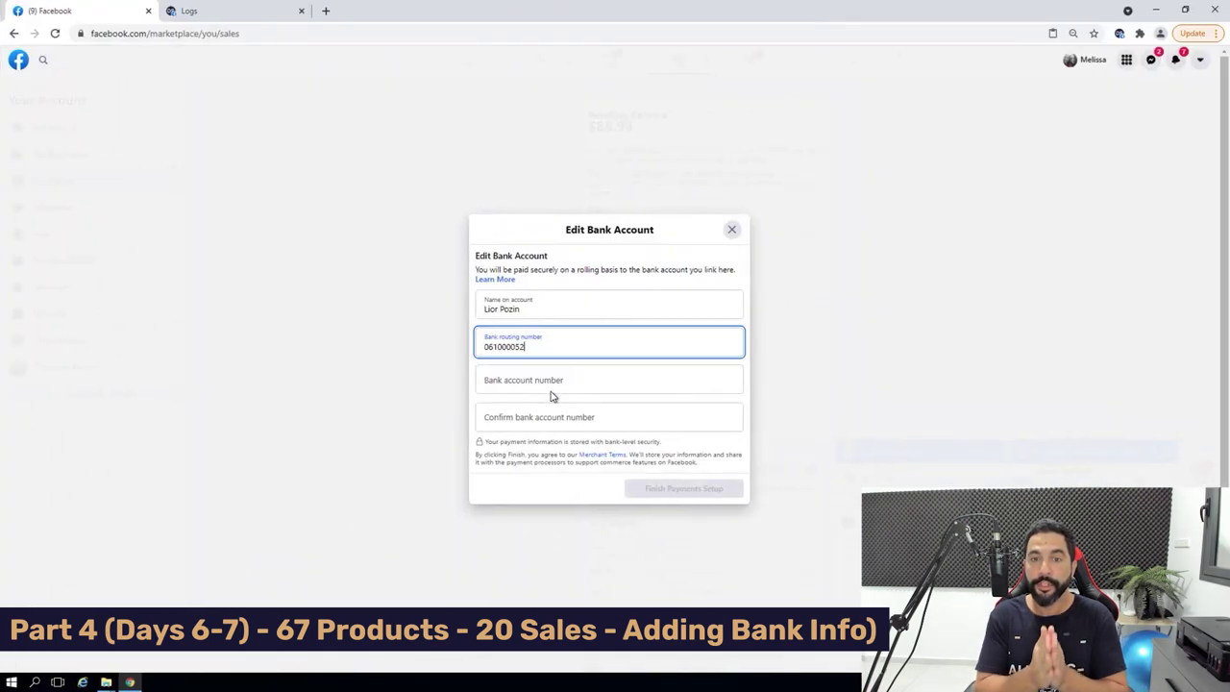
Enter and confirm the bank account number, finish payments setup, and close Payment Info.
click(560, 387)
click(549, 417)
click(698, 494)
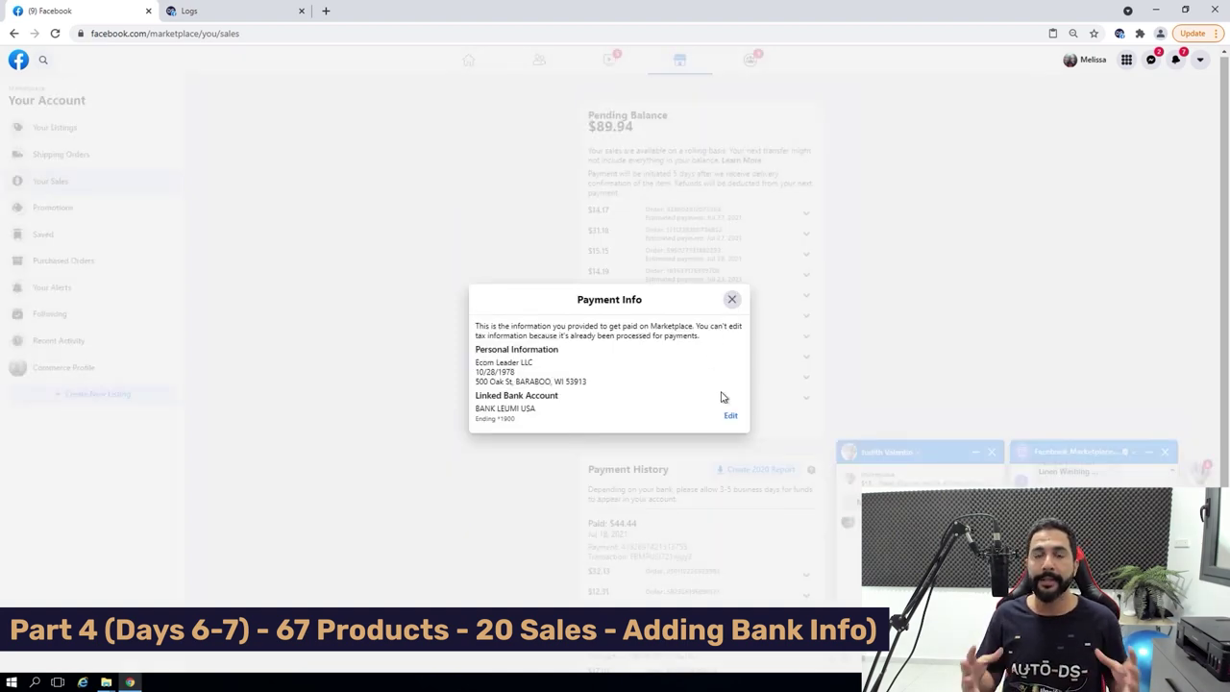
click(730, 302)
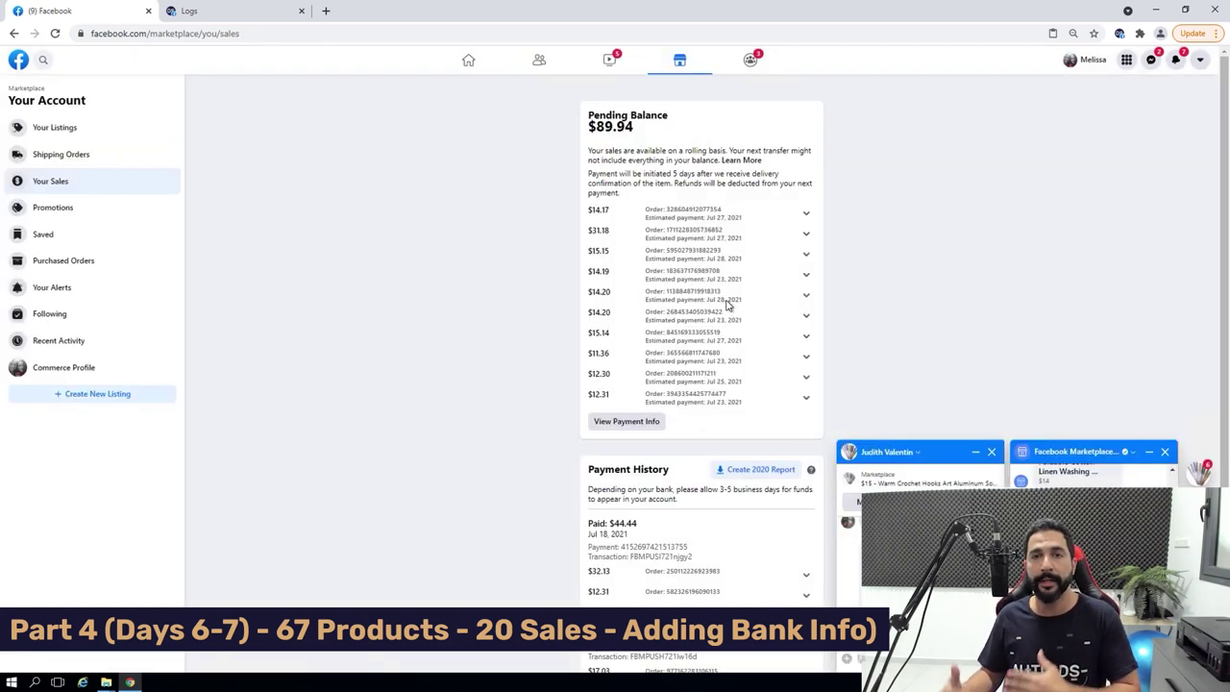